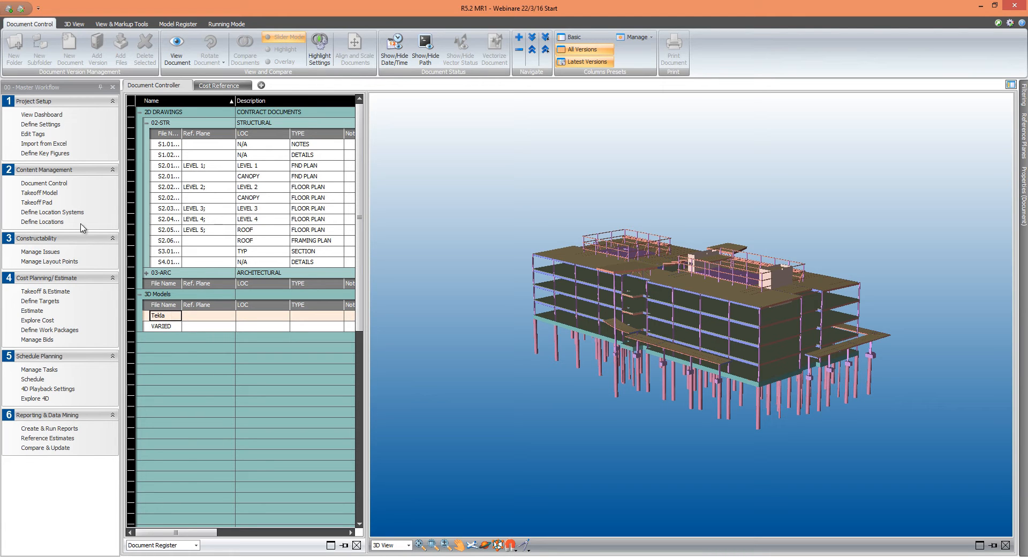
Open the takeoff model and inspect the continuous footing, elevator pit wall, internal stairs and pile cap items, including the pile cap's quantities.
{"action": "left_click", "coordinate": [50, 195]}
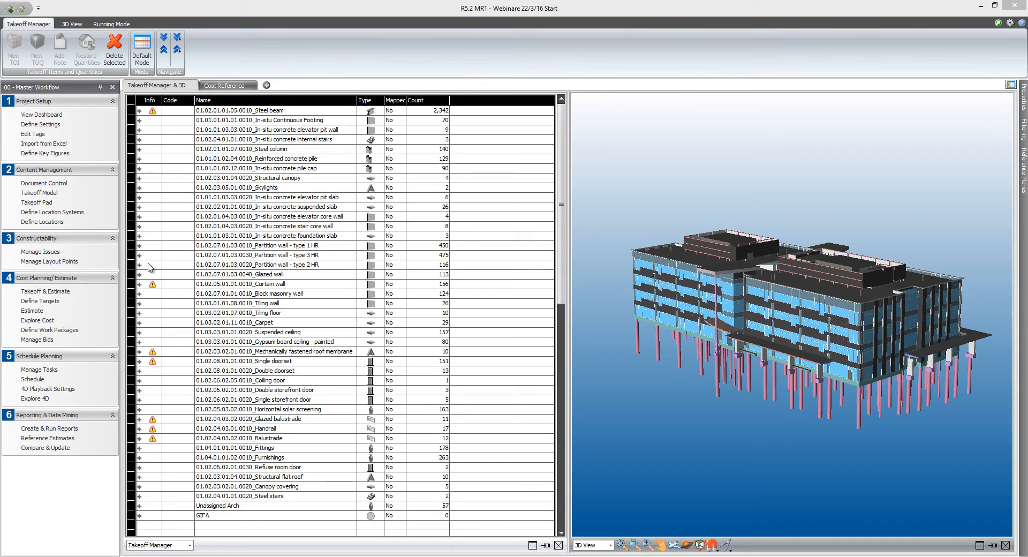
{"action": "left_click", "coordinate": [272, 121]}
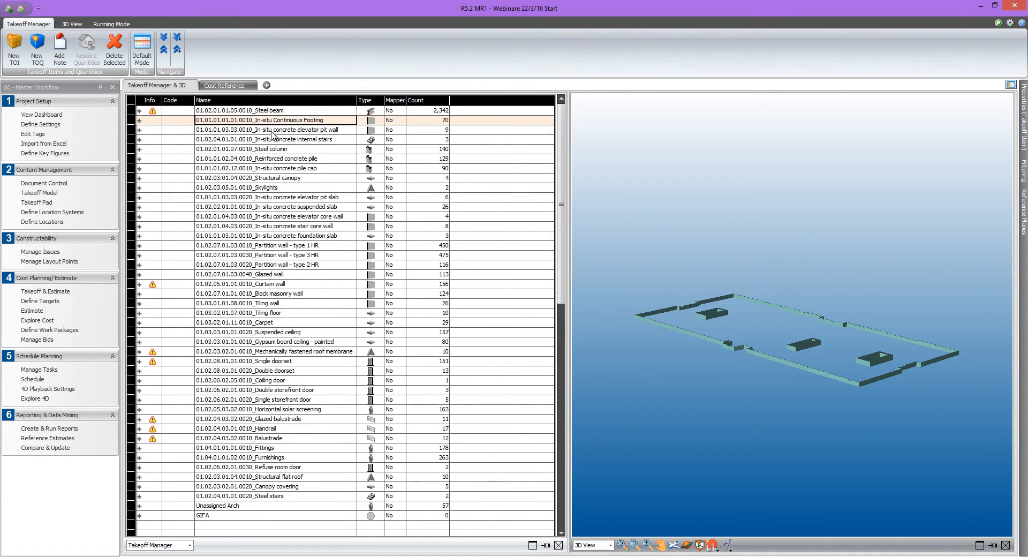
{"action": "left_click", "coordinate": [272, 131]}
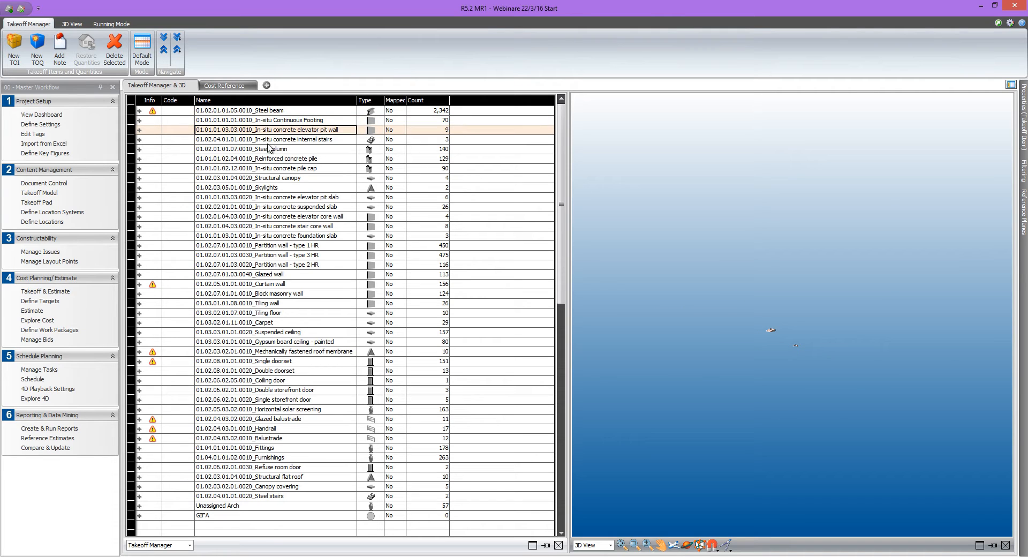
{"action": "left_click", "coordinate": [268, 142]}
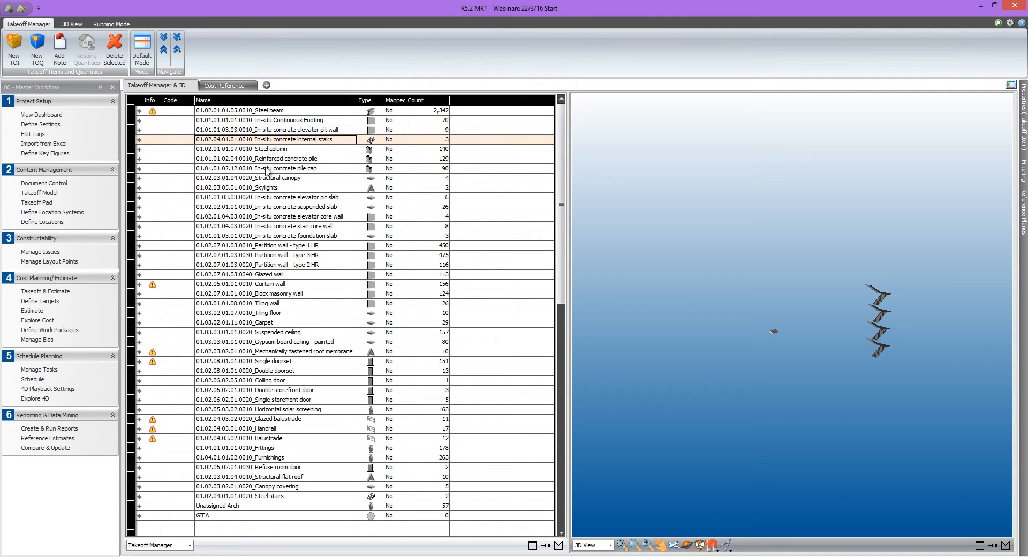
{"action": "left_click", "coordinate": [265, 169]}
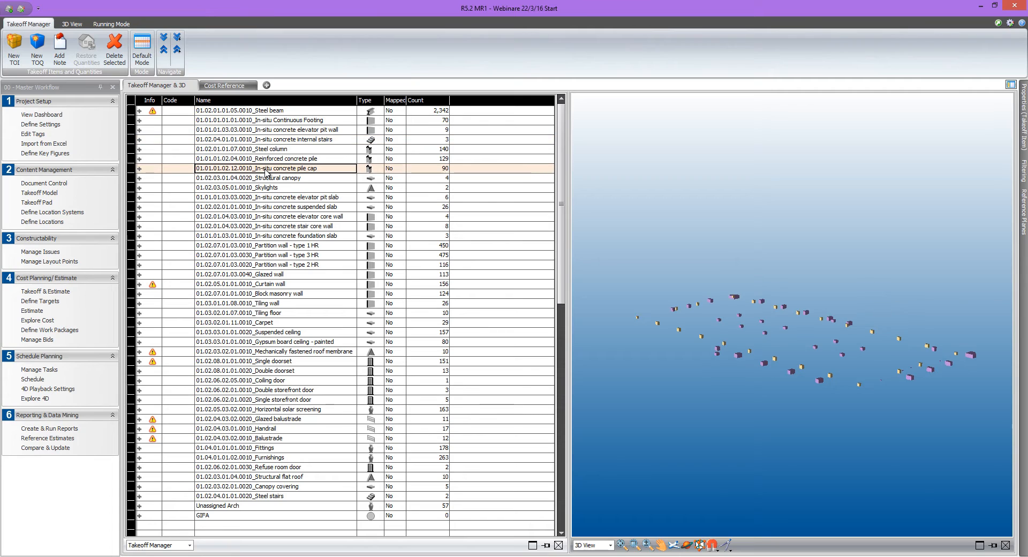
{"action": "left_click", "coordinate": [140, 169]}
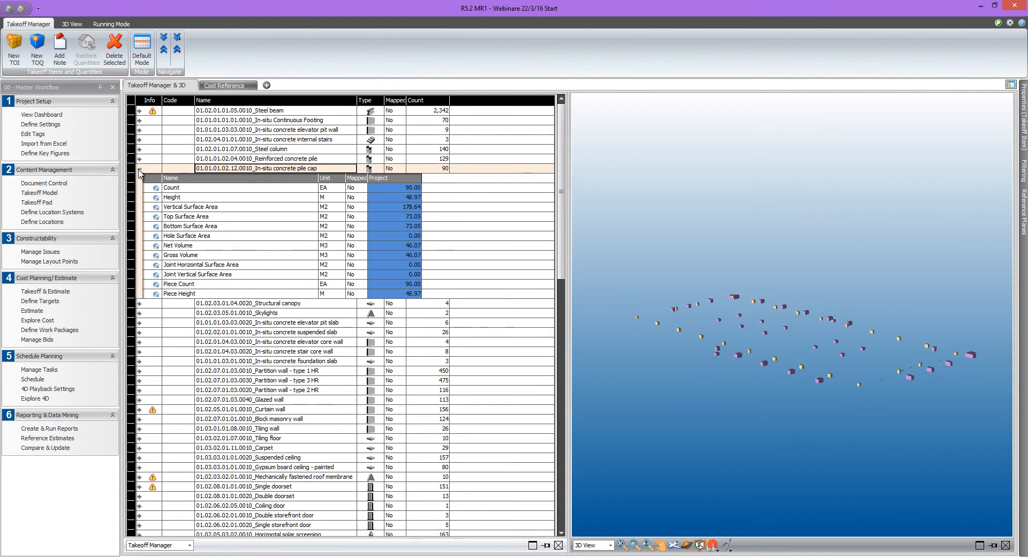
{"action": "left_click", "coordinate": [188, 218]}
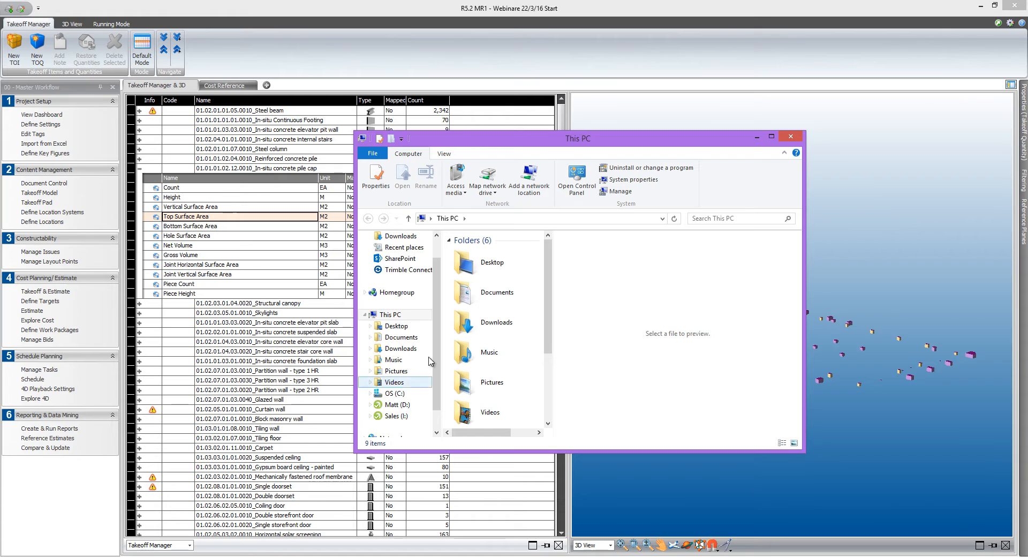
Review the Traditional Bill workbook from the Webinar 3 folder on the Desktop in Excel, closing the workbook and folder when done.
{"action": "double_click", "coordinate": [486, 271]}
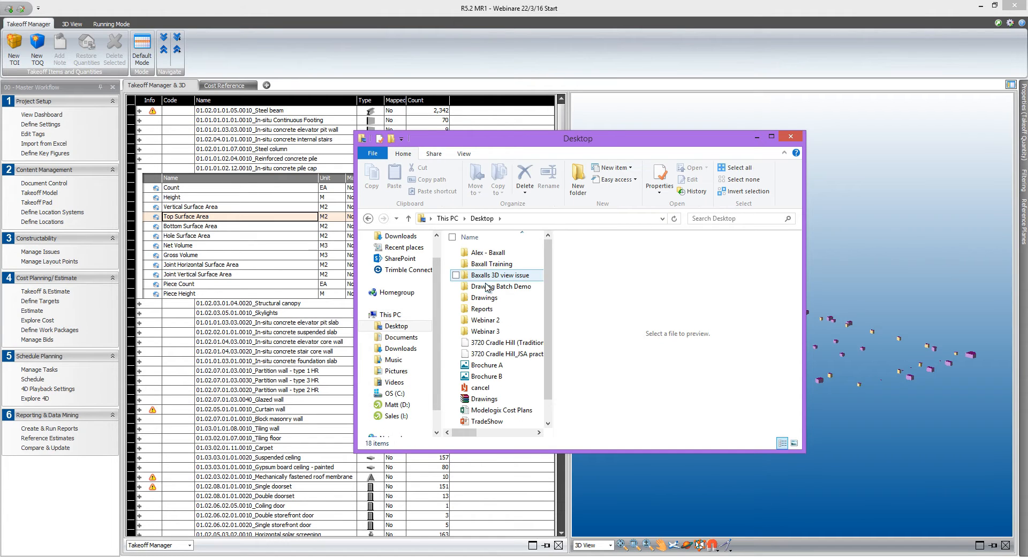
{"action": "double_click", "coordinate": [488, 331]}
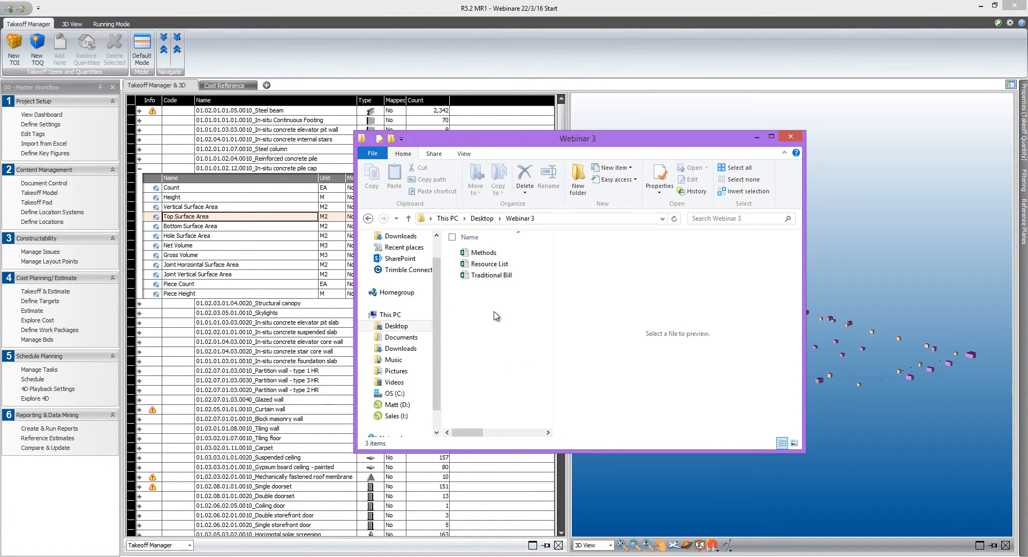
{"action": "double_click", "coordinate": [487, 278]}
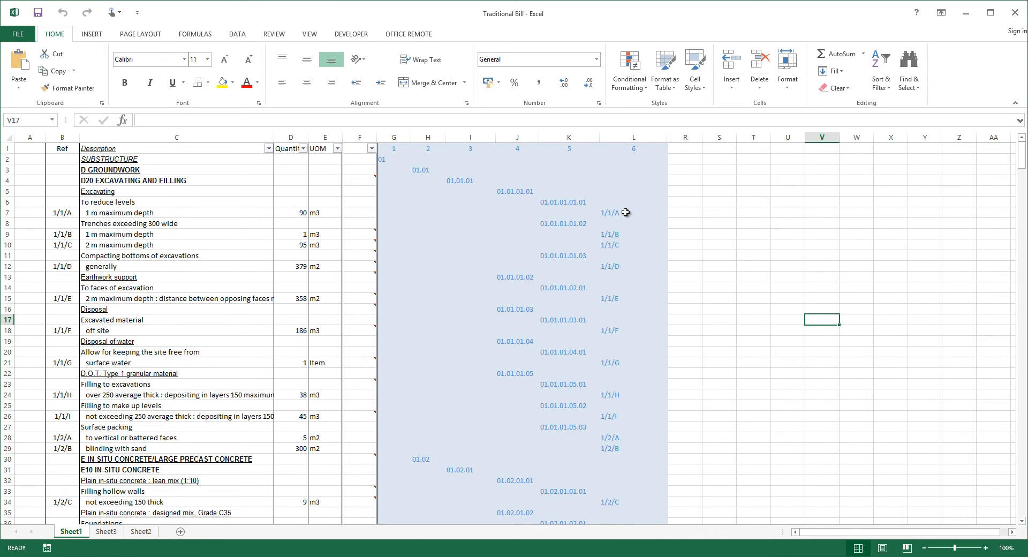
{"action": "left_click", "coordinate": [1016, 13]}
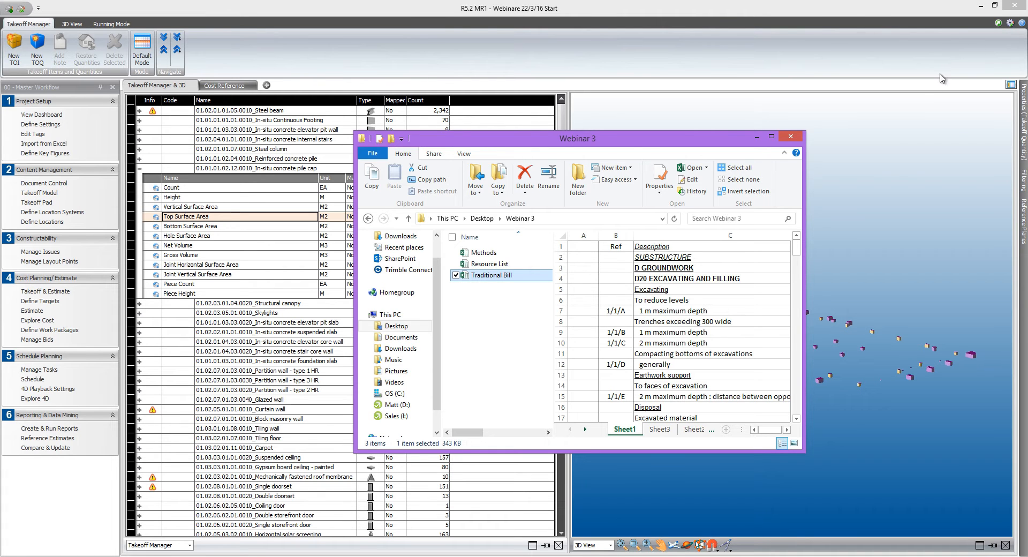
{"action": "left_click", "coordinate": [791, 136]}
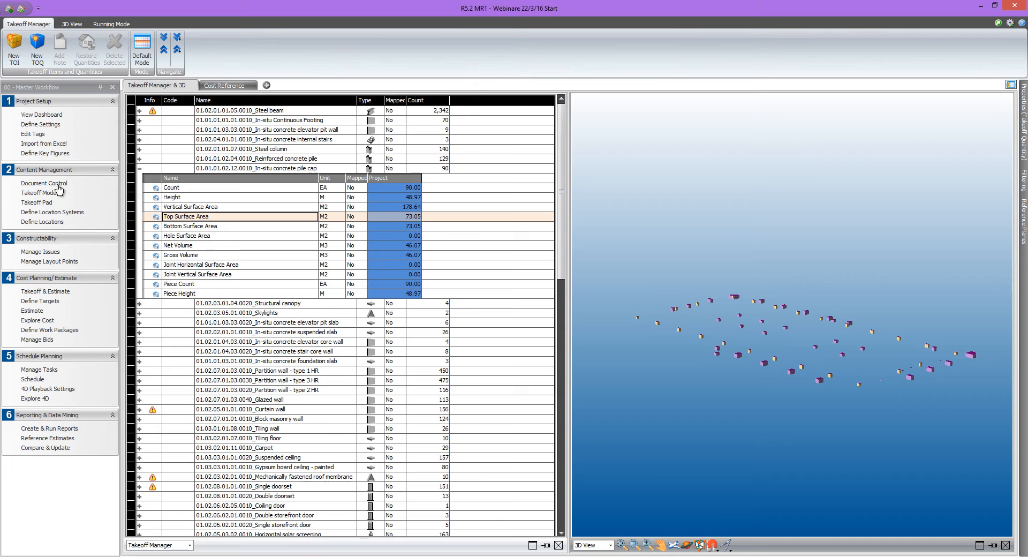
Start an import from Excel with Cost Planner as the target view.
{"action": "left_click", "coordinate": [41, 143]}
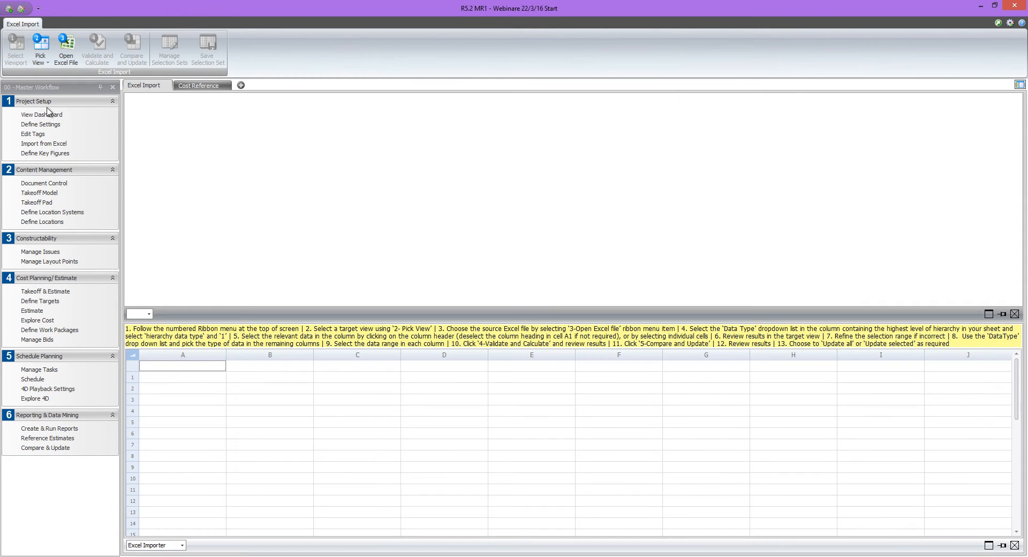
{"action": "left_click", "coordinate": [45, 63]}
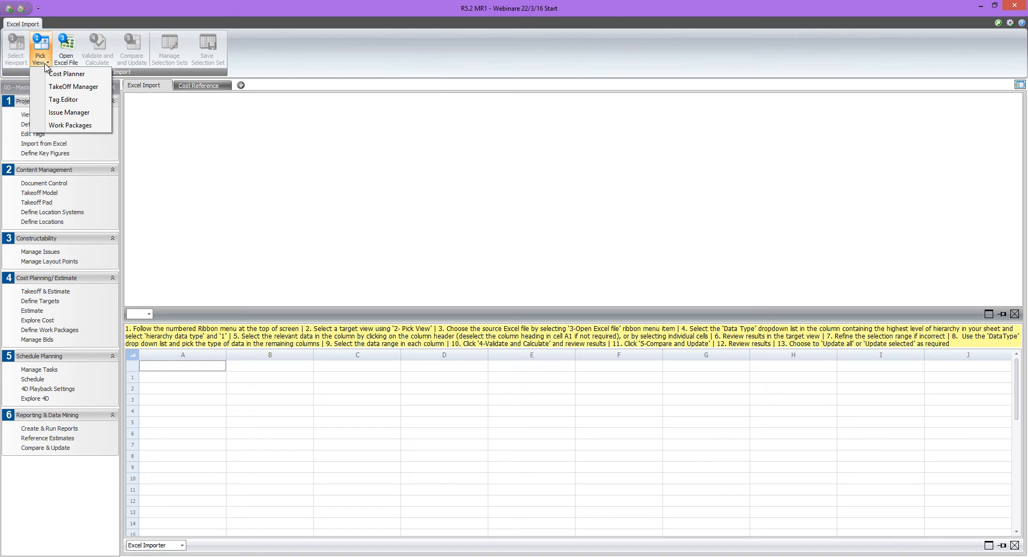
{"action": "left_click", "coordinate": [52, 76]}
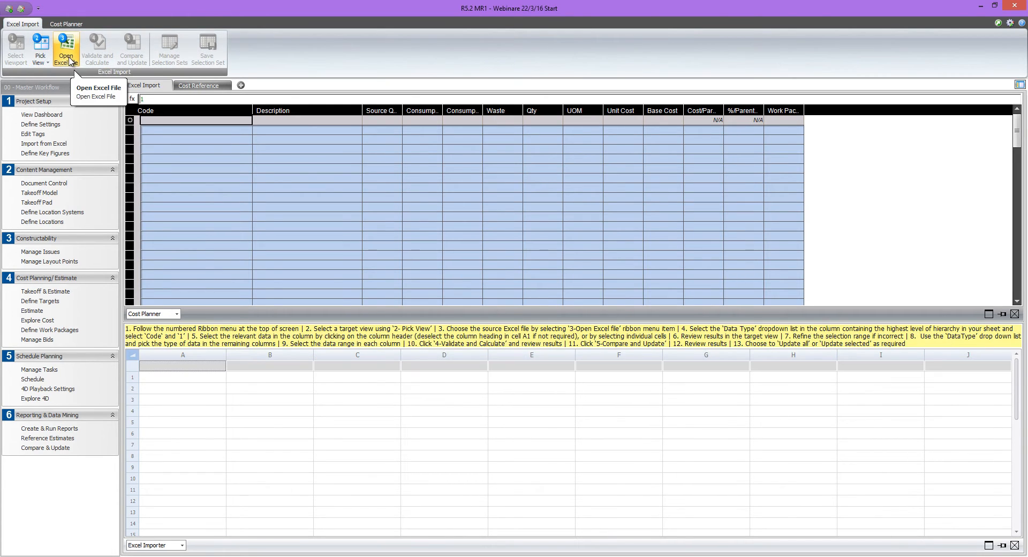
Load the Traditional Bill workbook from the Desktop's Webinar 3 folder as the import source.
{"action": "left_click", "coordinate": [71, 64]}
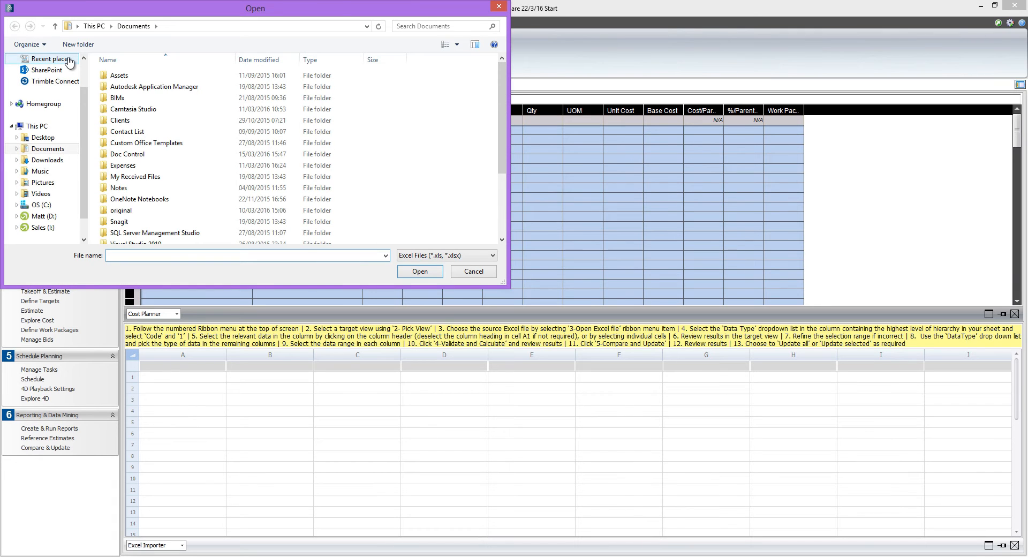
{"action": "left_click", "coordinate": [53, 138]}
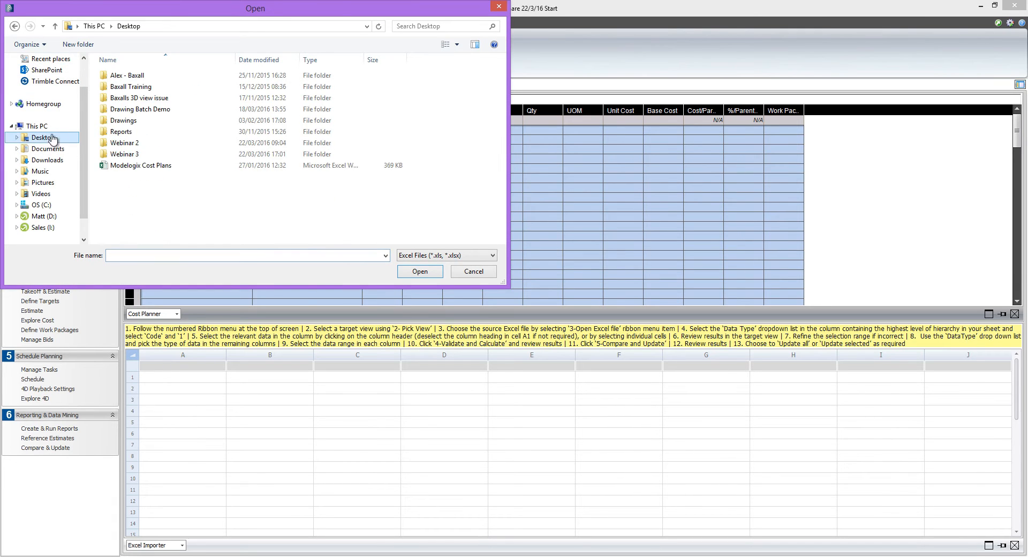
{"action": "double_click", "coordinate": [124, 154]}
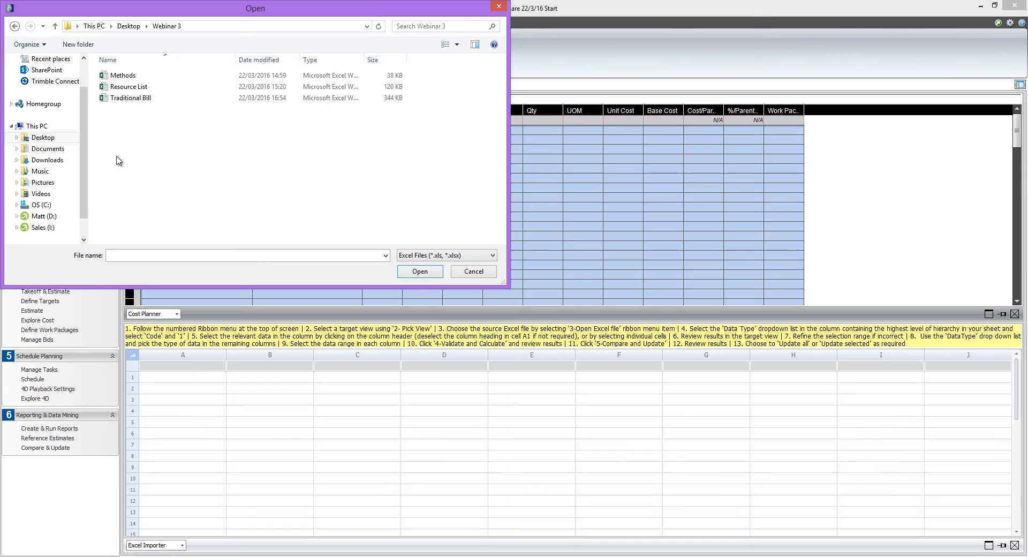
{"action": "left_click", "coordinate": [129, 99]}
{"action": "double_click", "coordinate": [129, 99]}
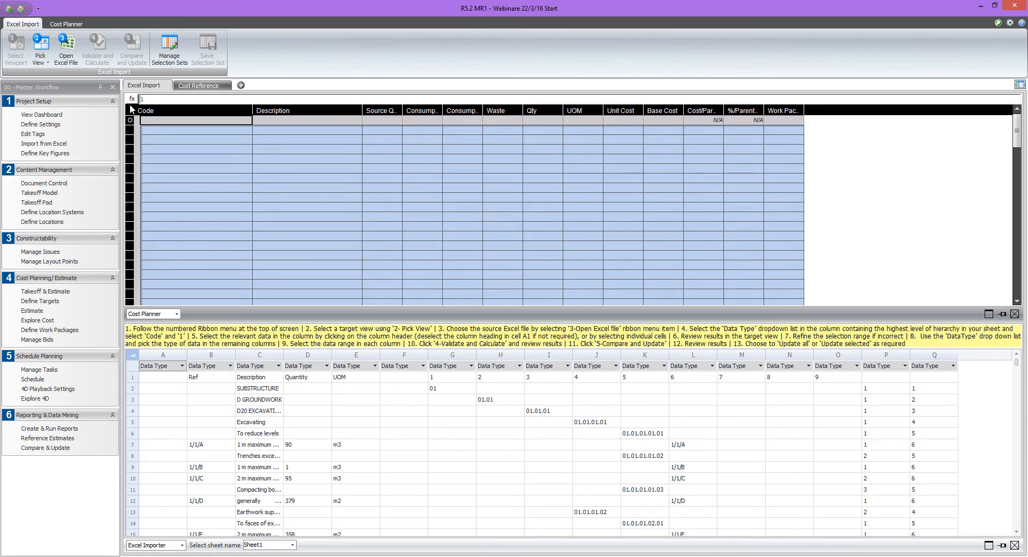
Assign the Code data type to column G at hierarchy level 1 and column H at hierarchy level 2.
{"action": "left_click", "coordinate": [472, 366]}
{"action": "left_click", "coordinate": [448, 426]}
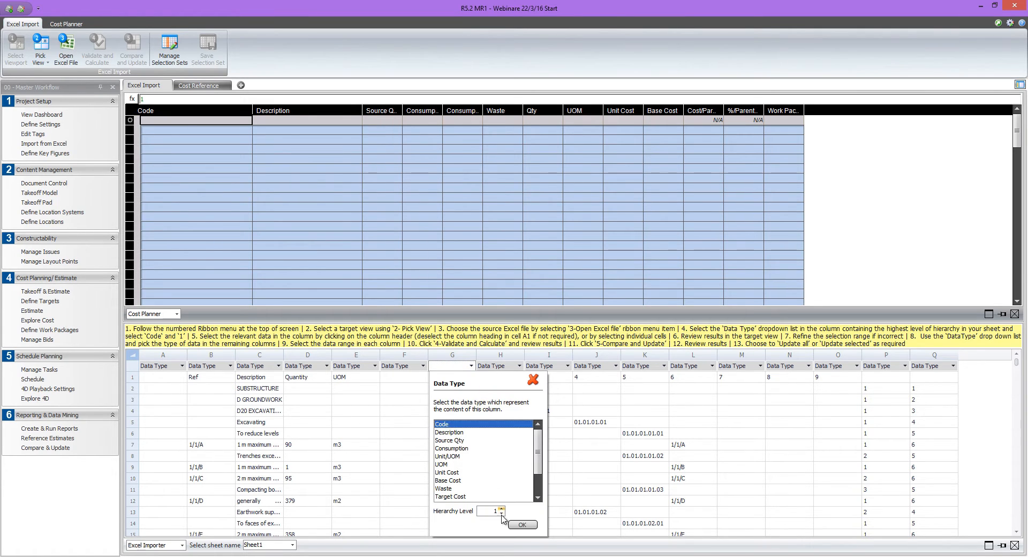
{"action": "left_click", "coordinate": [522, 524]}
{"action": "left_click", "coordinate": [519, 366]}
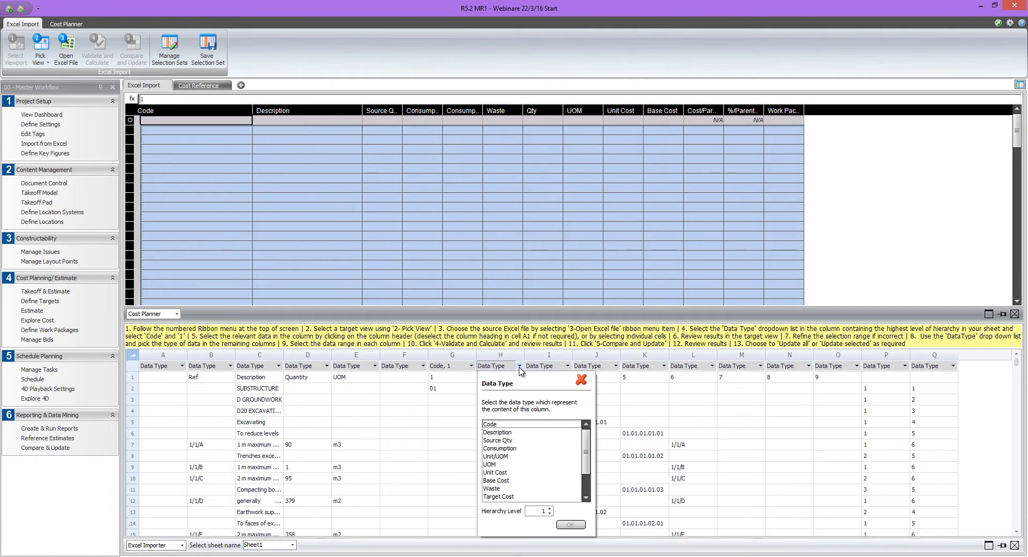
{"action": "left_click", "coordinate": [498, 424]}
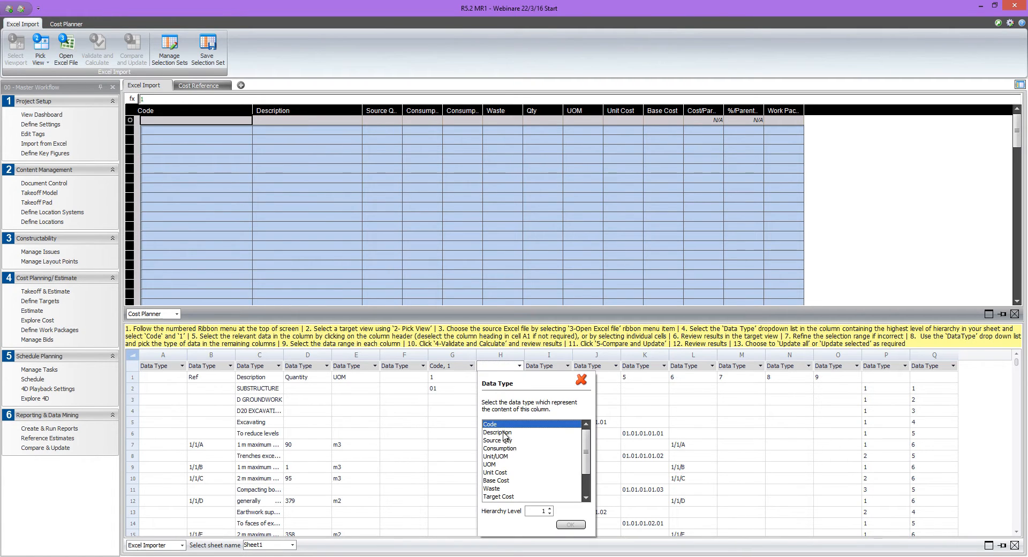
{"action": "left_click", "coordinate": [550, 508]}
{"action": "left_click", "coordinate": [571, 525]}
Assign the Code data type to column I at hierarchy level 3 and column J at hierarchy level 4.
{"action": "left_click", "coordinate": [563, 367]}
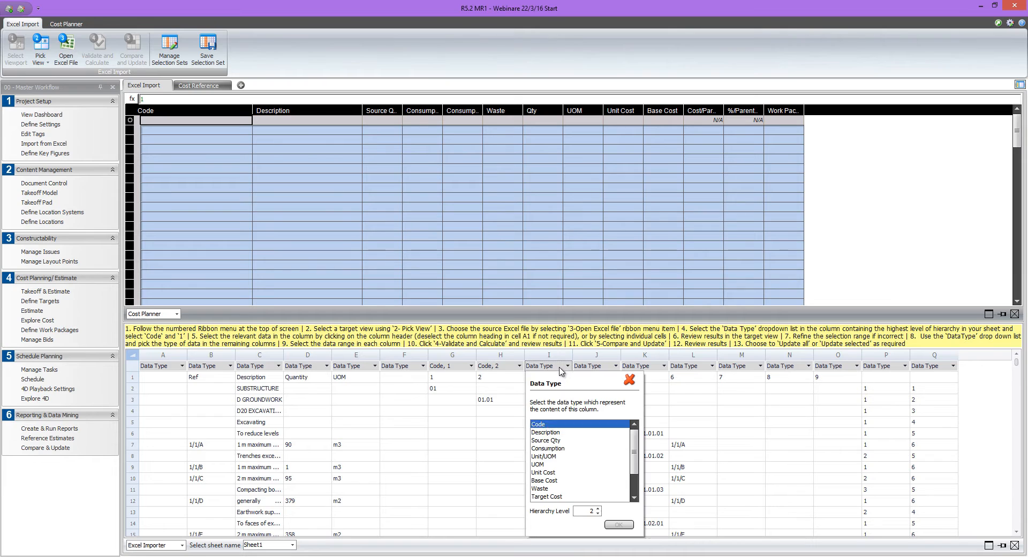
{"action": "left_click", "coordinate": [555, 425]}
{"action": "left_click", "coordinate": [598, 508]}
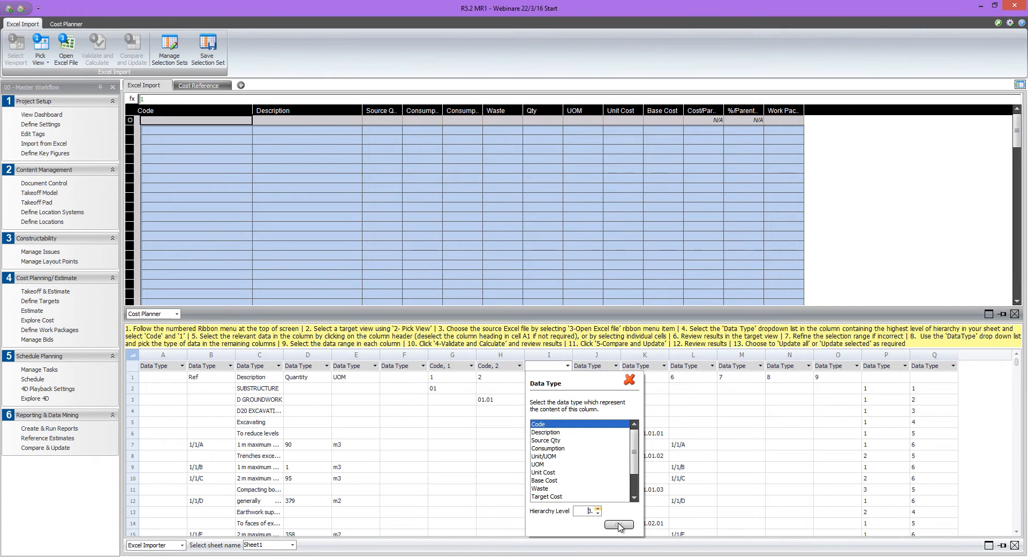
{"action": "left_click", "coordinate": [618, 525]}
{"action": "left_click", "coordinate": [598, 366]}
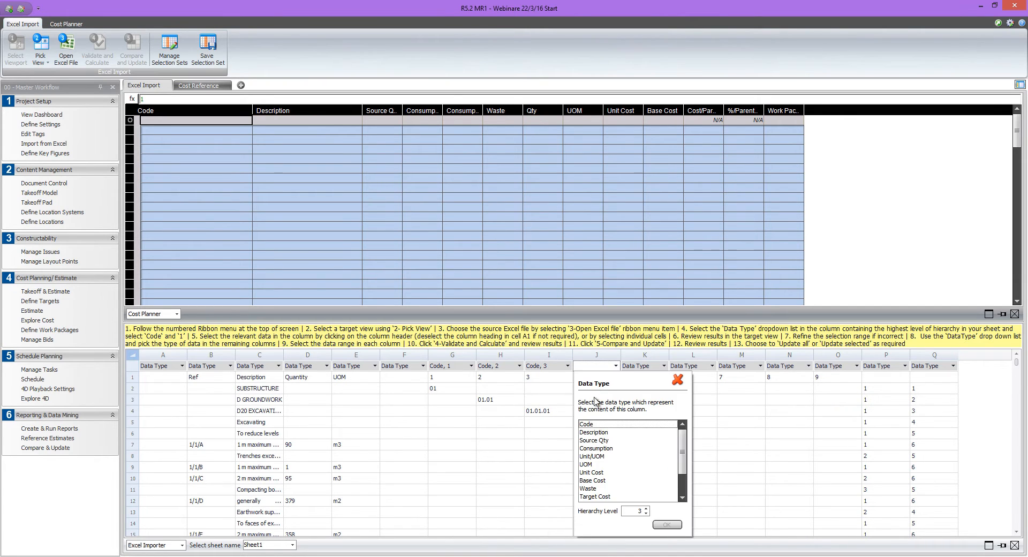
{"action": "left_click", "coordinate": [599, 424]}
{"action": "left_click", "coordinate": [646, 508]}
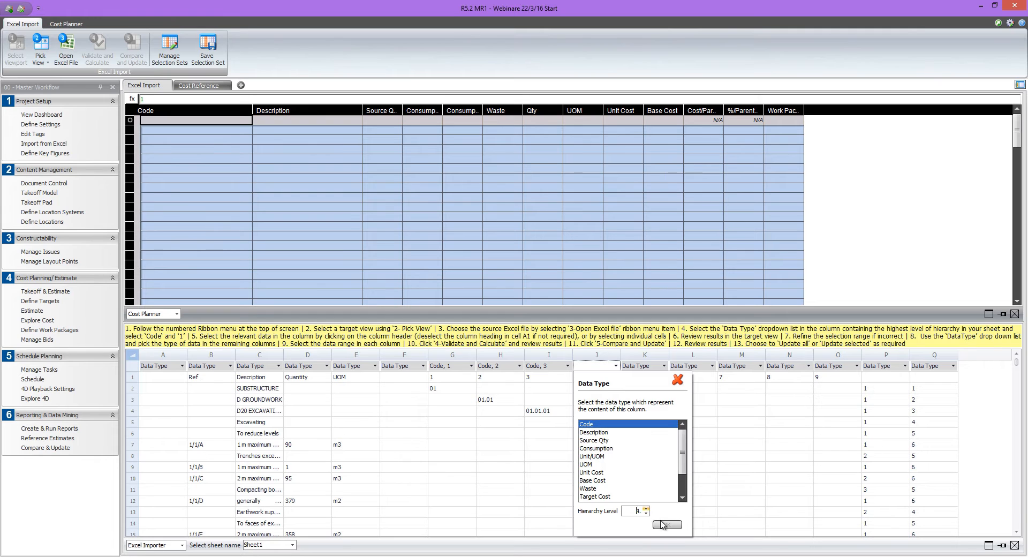
{"action": "left_click", "coordinate": [666, 526]}
Assign the Code data type to column K at hierarchy level 5 and column L at hierarchy level 6.
{"action": "left_click", "coordinate": [655, 368]}
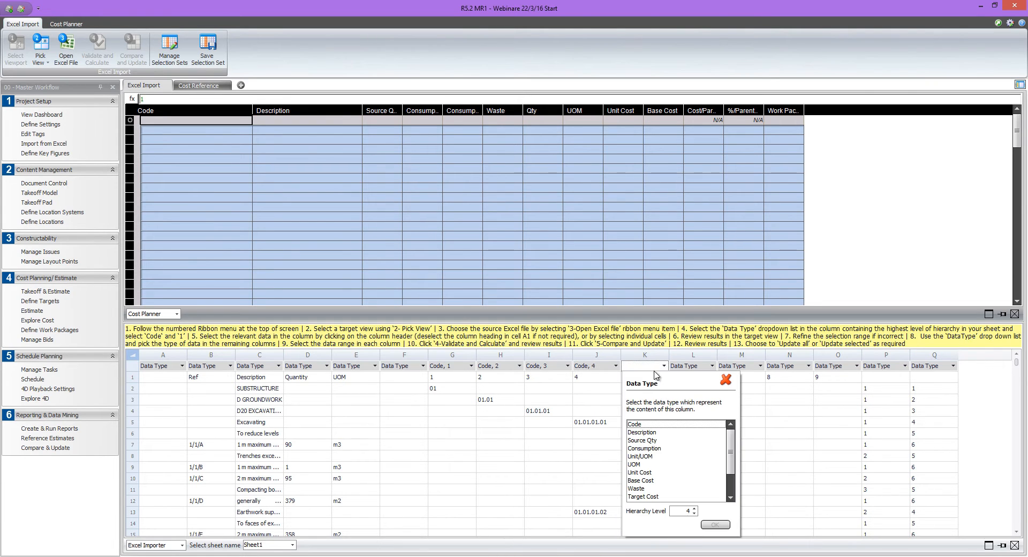
{"action": "left_click", "coordinate": [656, 424]}
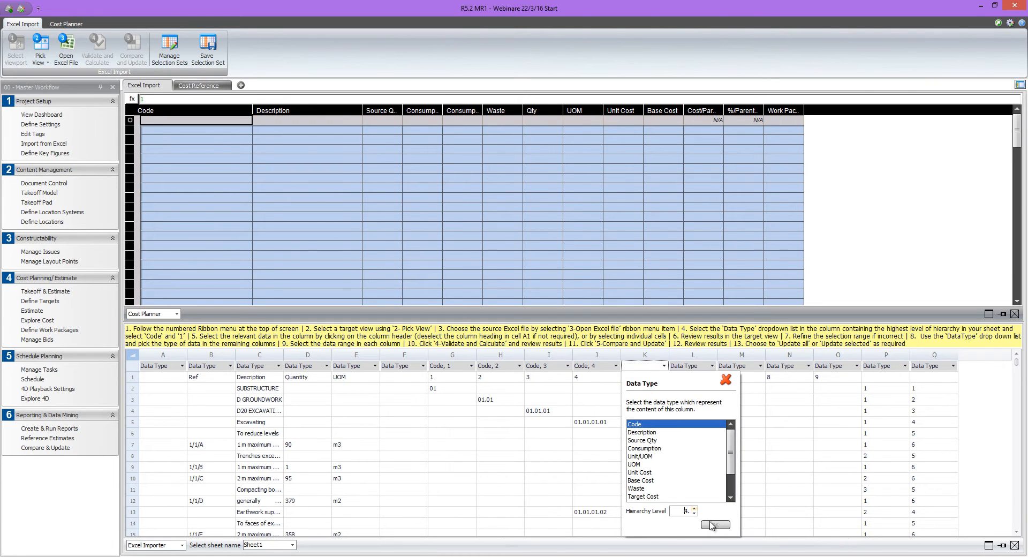
{"action": "left_click", "coordinate": [695, 509]}
{"action": "left_click", "coordinate": [715, 525]}
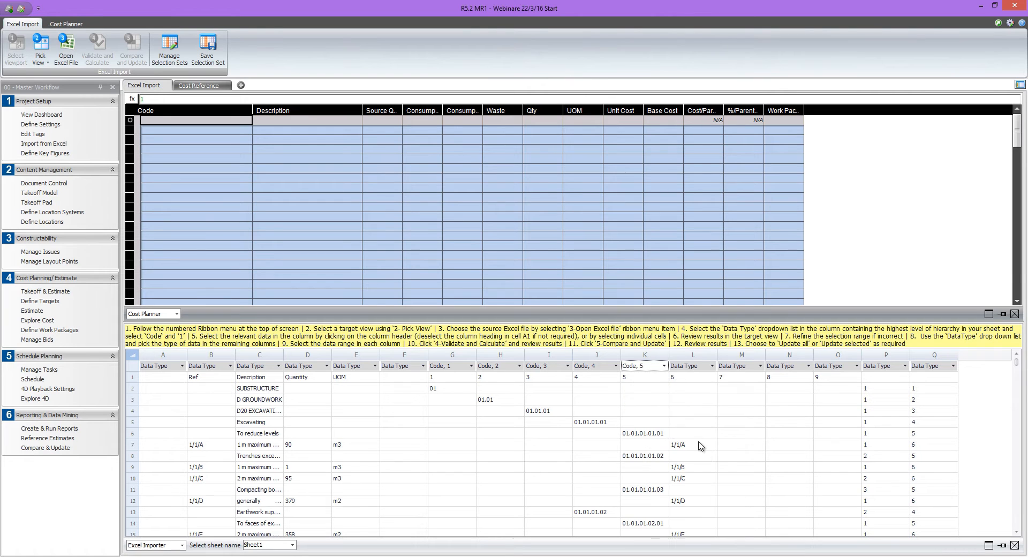
{"action": "left_click", "coordinate": [702, 368]}
{"action": "left_click", "coordinate": [691, 426]}
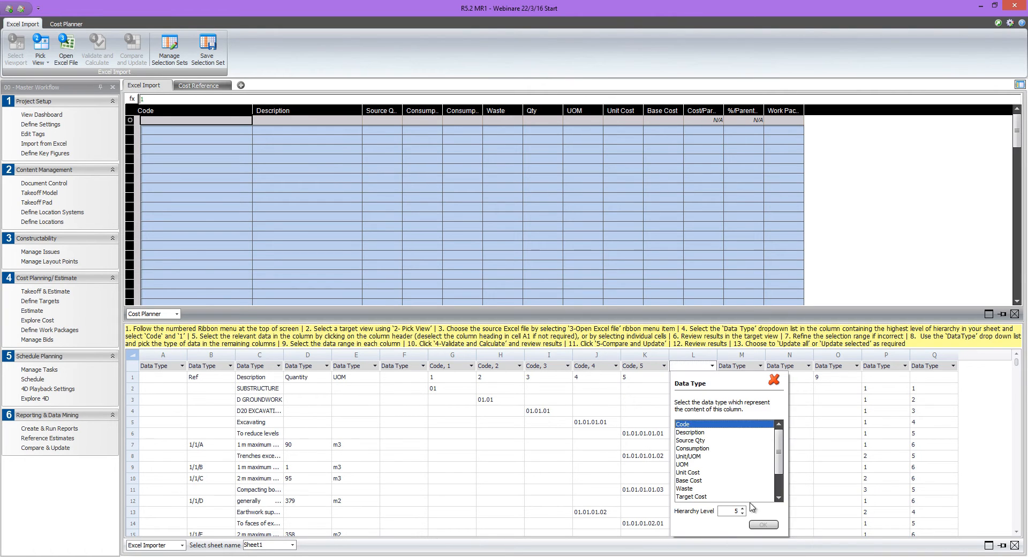
{"action": "left_click", "coordinate": [743, 509]}
{"action": "left_click", "coordinate": [763, 524]}
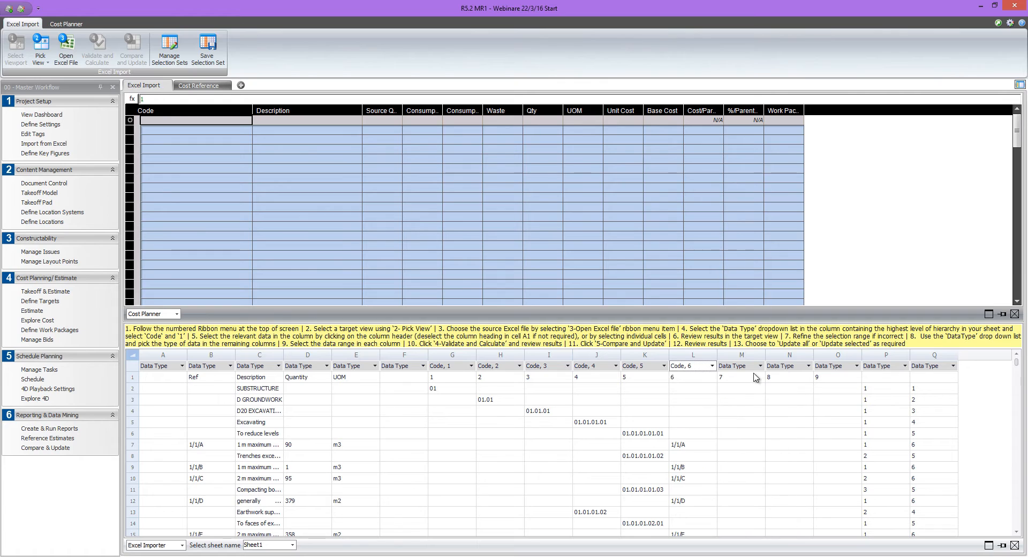
Assign the Code data type to column M at hierarchy level 7.
{"action": "left_click", "coordinate": [758, 367]}
{"action": "left_click", "coordinate": [745, 425]}
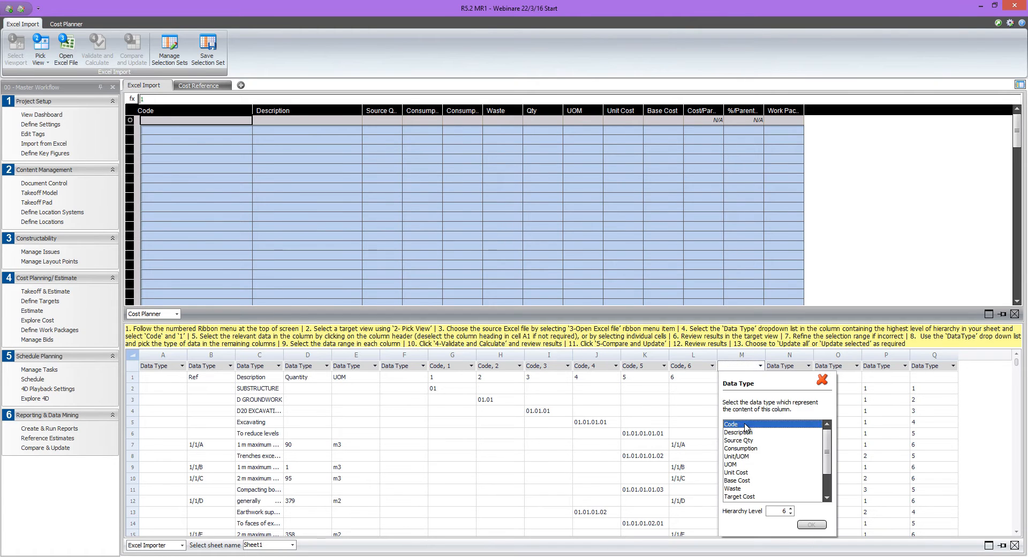
{"action": "left_click", "coordinate": [791, 513]}
{"action": "left_click", "coordinate": [792, 509]}
{"action": "left_click", "coordinate": [791, 508]}
{"action": "left_click", "coordinate": [809, 525]}
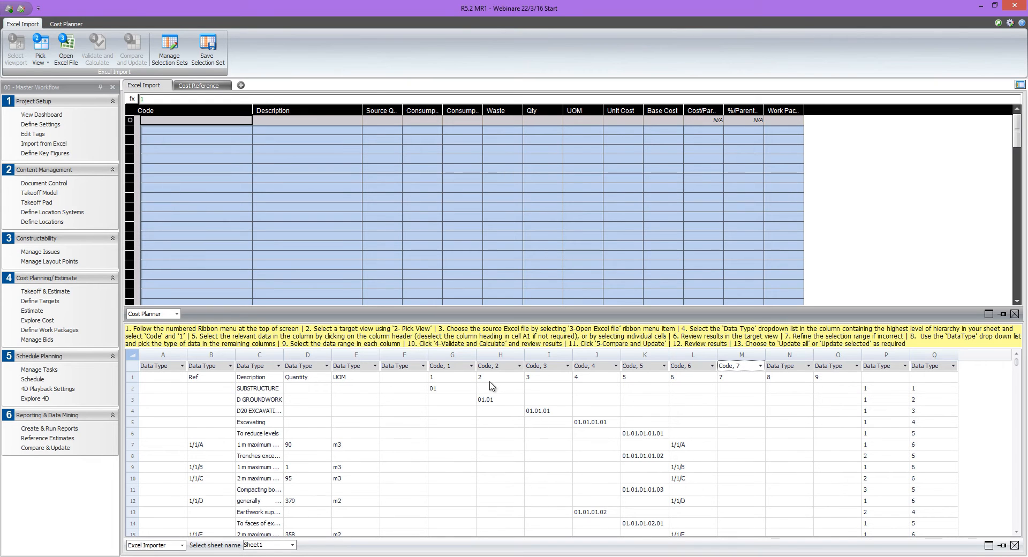
Select the full data ranges of columns G to L to bring code levels 1 to 6 into the target view.
{"action": "left_click", "coordinate": [463, 360]}
{"action": "left_click", "coordinate": [493, 360]}
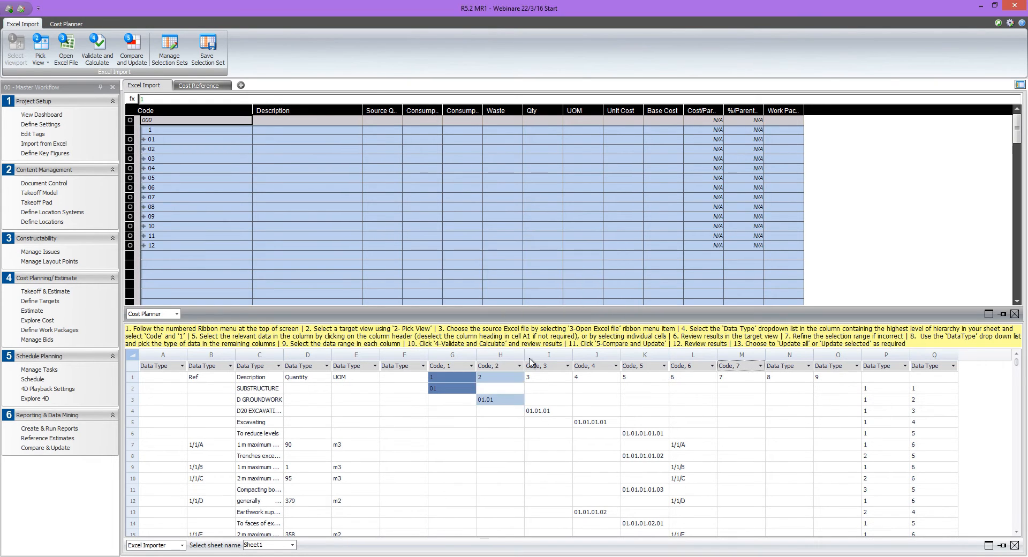
{"action": "left_click", "coordinate": [544, 360]}
{"action": "left_click", "coordinate": [588, 356]}
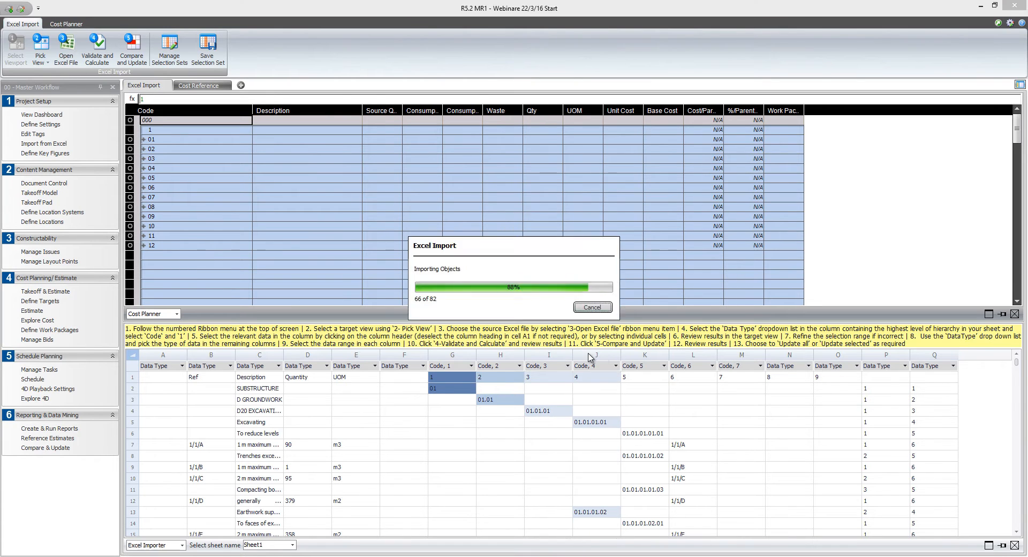
{"action": "left_click", "coordinate": [637, 357]}
{"action": "left_click", "coordinate": [686, 356]}
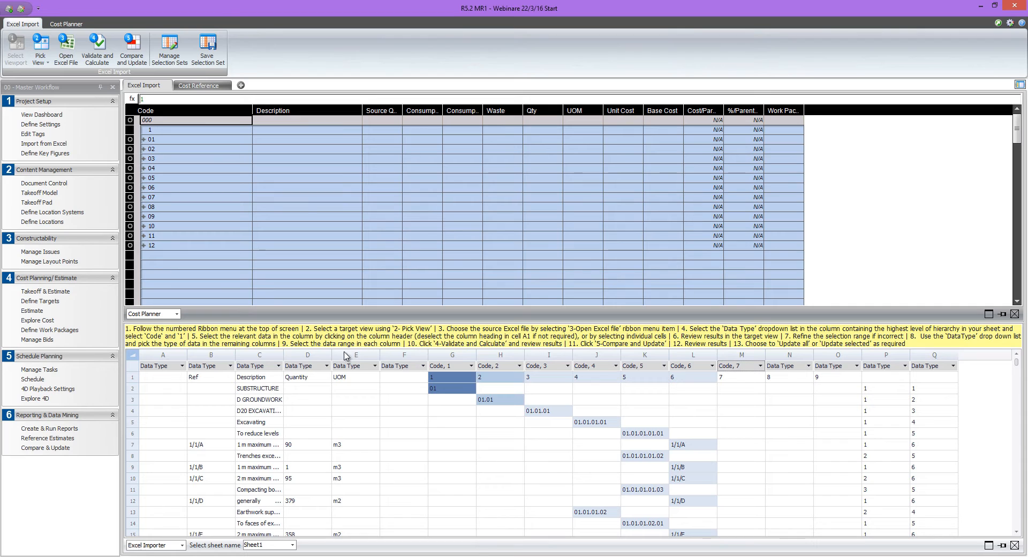
Assign the Description, Source Qty and UOM data types to columns C, D and E respectively.
{"action": "left_click", "coordinate": [278, 365]}
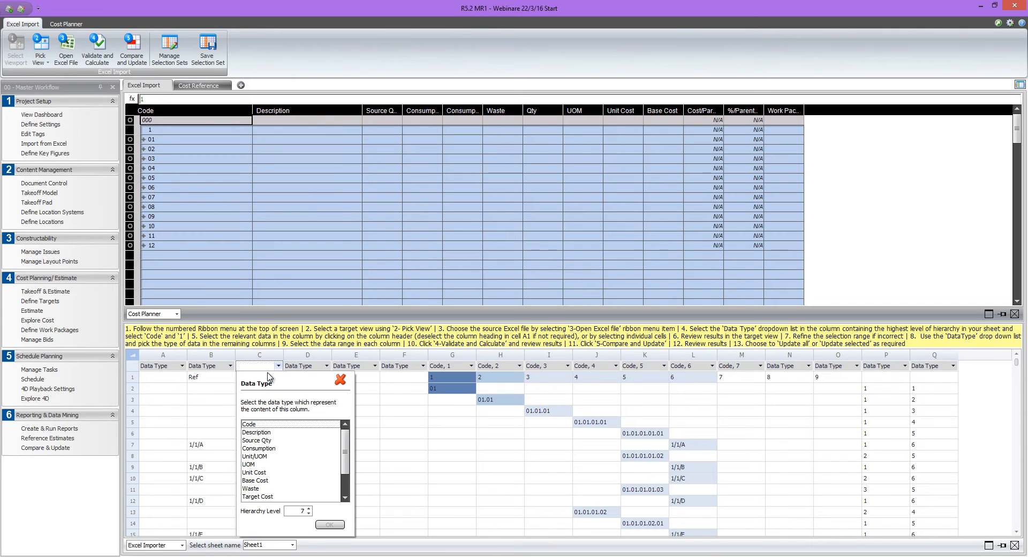
{"action": "left_click", "coordinate": [257, 433]}
{"action": "left_click", "coordinate": [334, 525]}
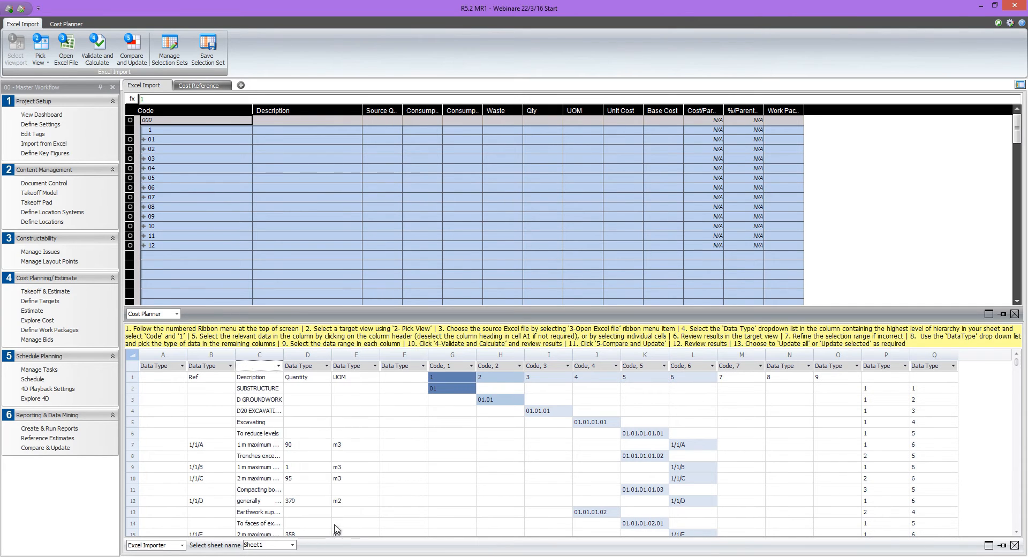
{"action": "left_click", "coordinate": [326, 366]}
{"action": "left_click", "coordinate": [317, 441]}
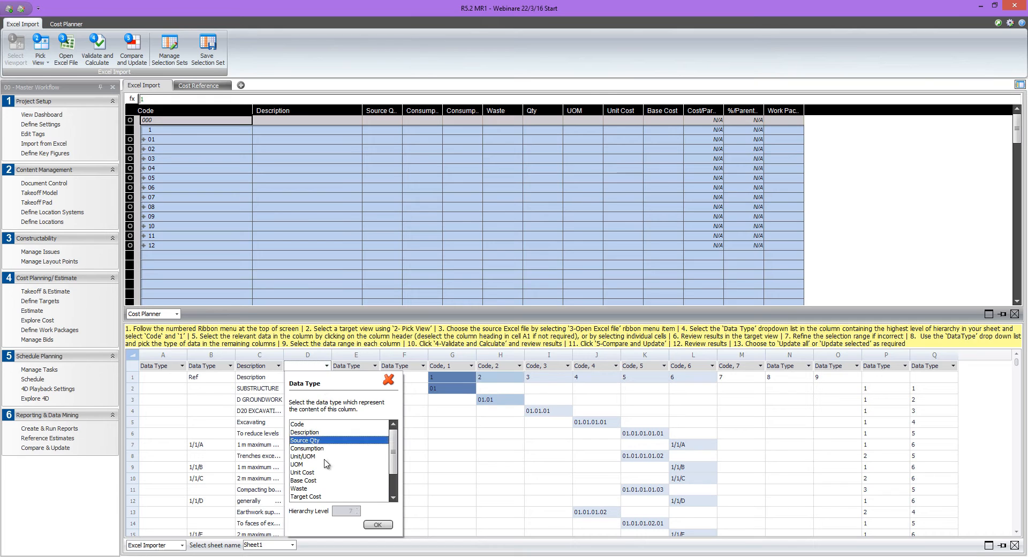
{"action": "left_click", "coordinate": [377, 524]}
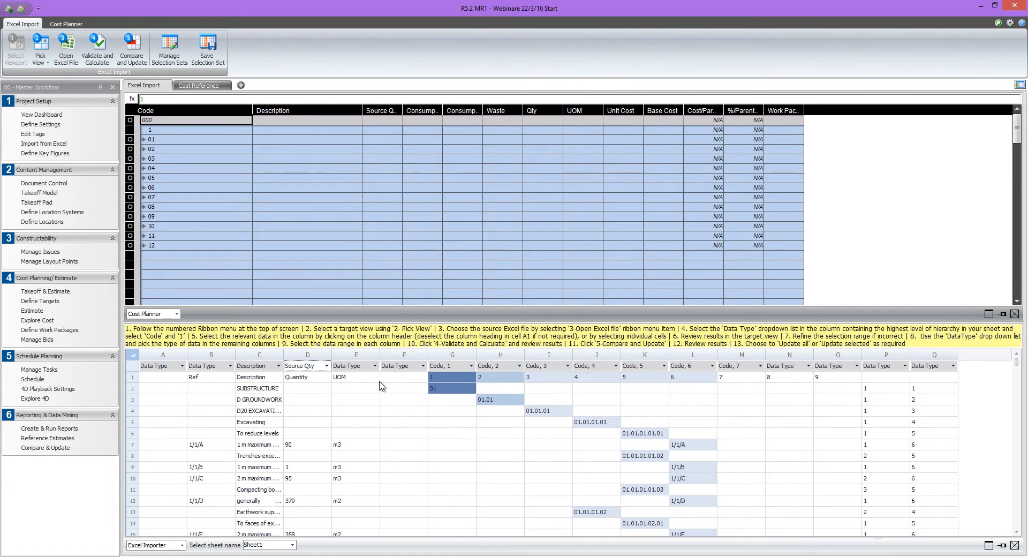
{"action": "left_click", "coordinate": [374, 366]}
{"action": "left_click", "coordinate": [349, 464]}
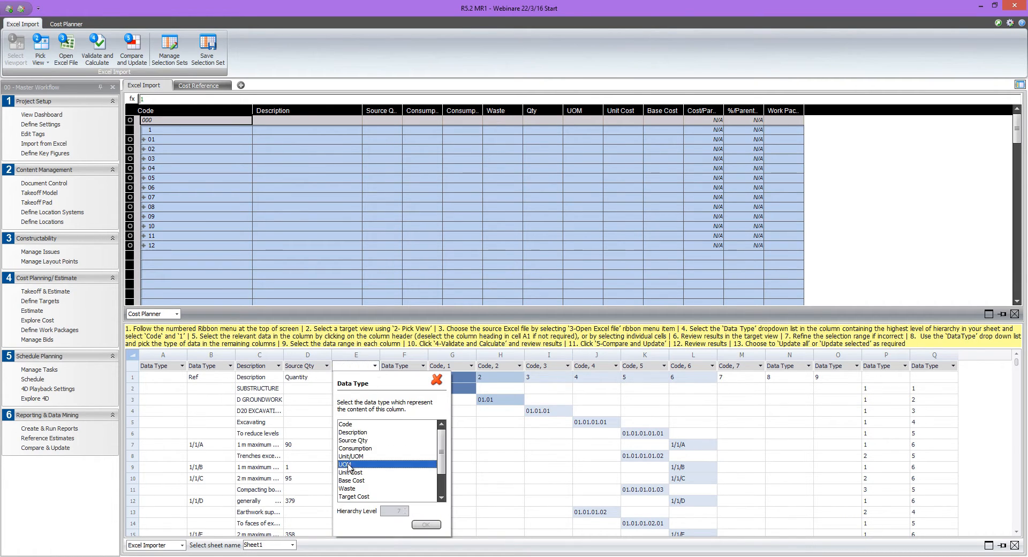
{"action": "left_click", "coordinate": [423, 525]}
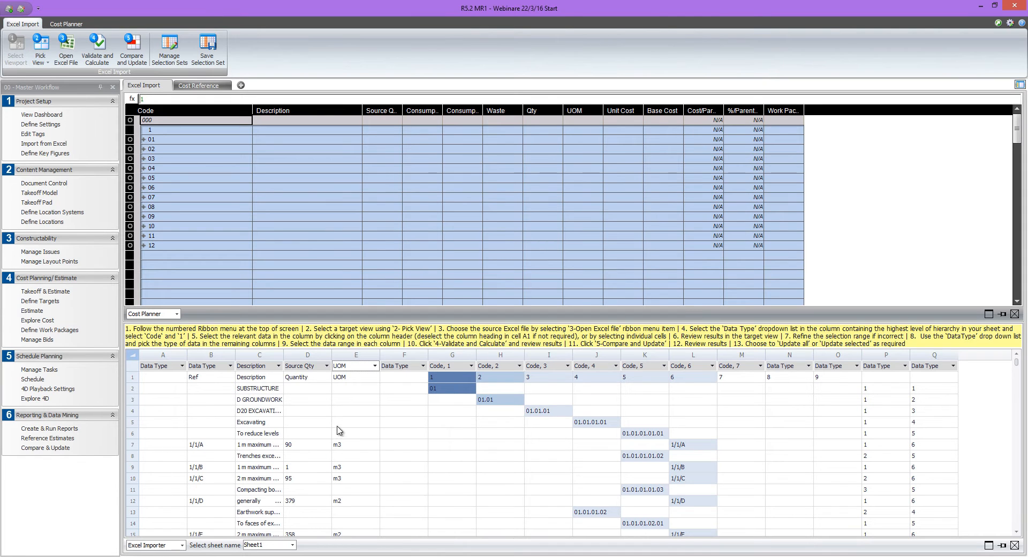
Select the full data ranges of the Description, Source Qty and UOM columns for import.
{"action": "left_click", "coordinate": [266, 355]}
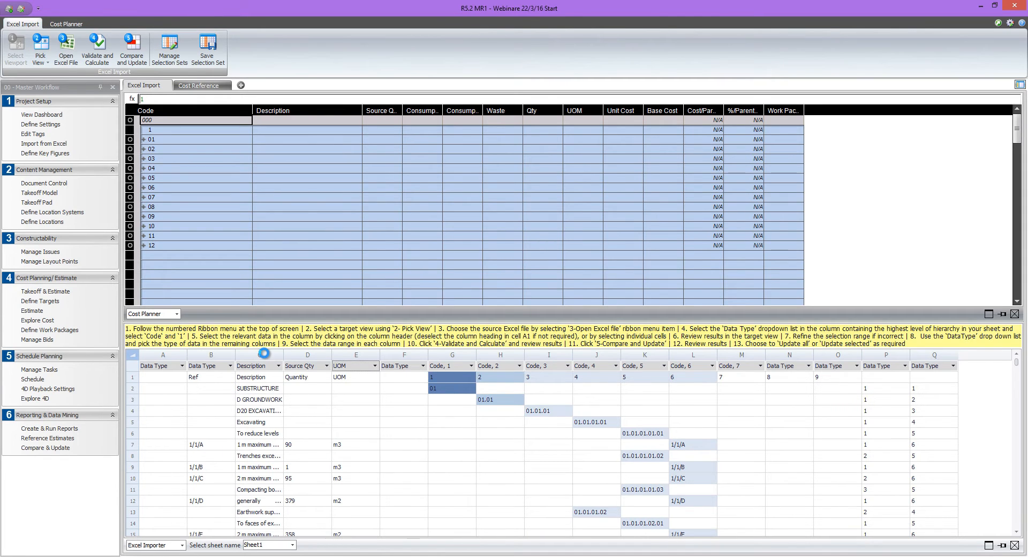
{"action": "left_click", "coordinate": [306, 355]}
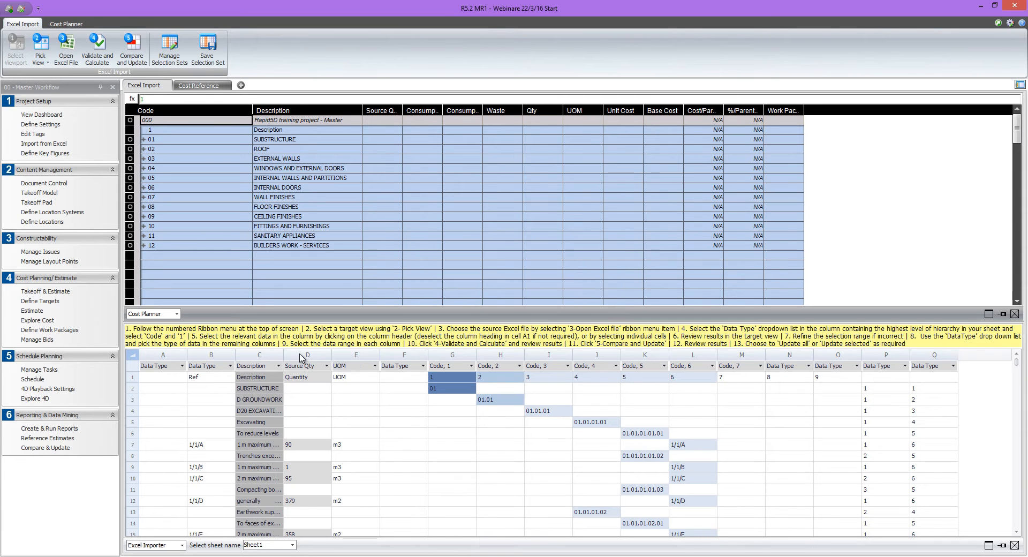
{"action": "left_click", "coordinate": [357, 356]}
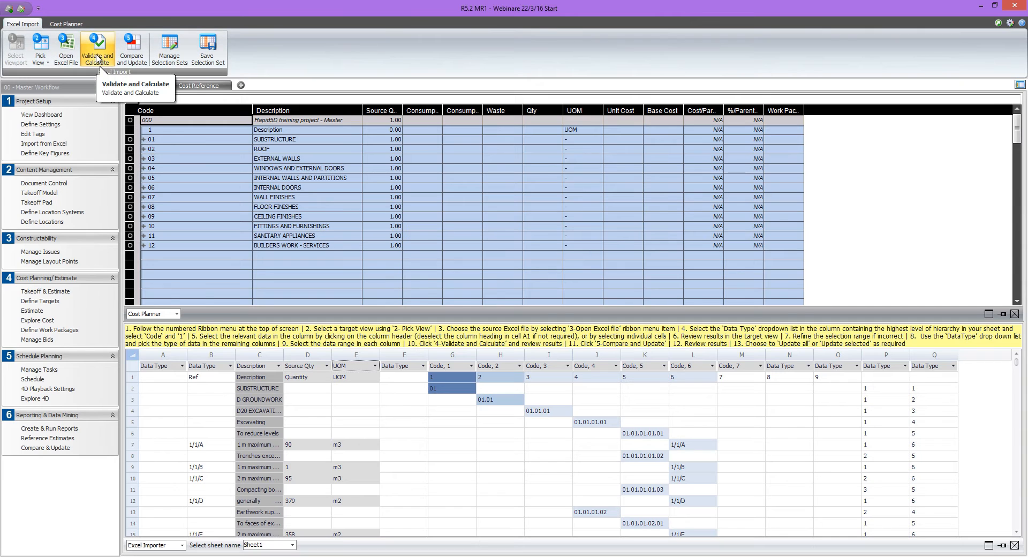
Validate and calculate the imported data, and update all project items through the Compare and Update comparison.
{"action": "left_click", "coordinate": [96, 55]}
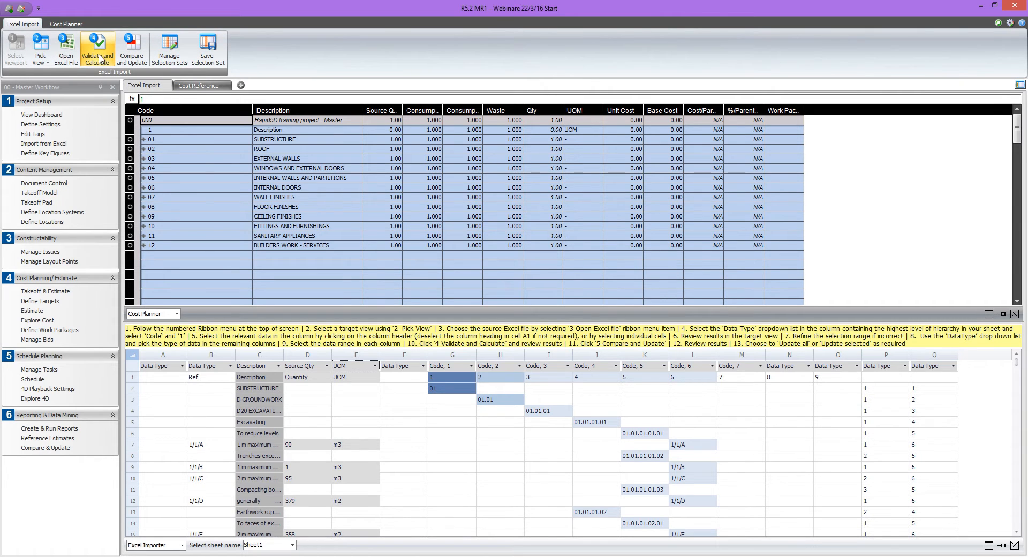
{"action": "left_click", "coordinate": [134, 56]}
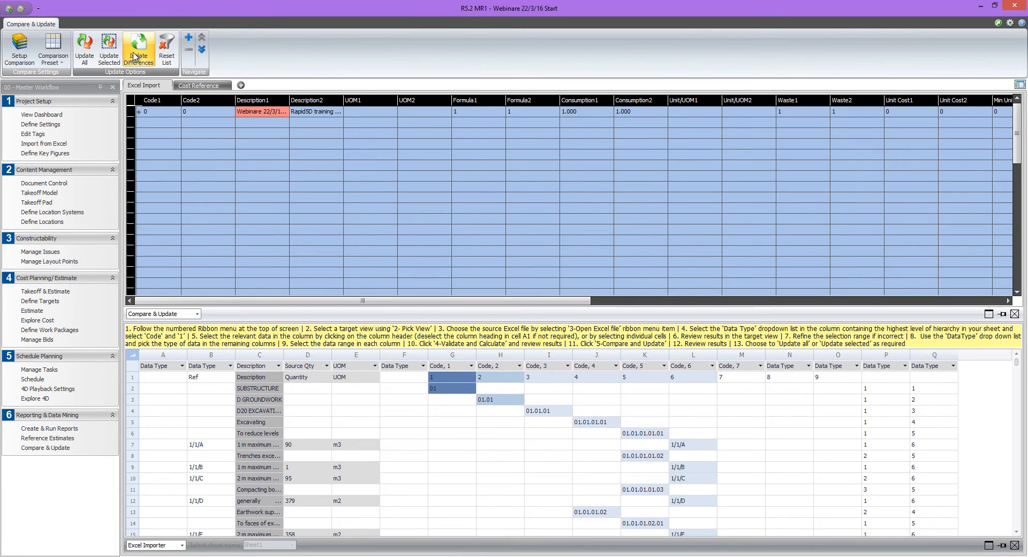
{"action": "left_click", "coordinate": [82, 56]}
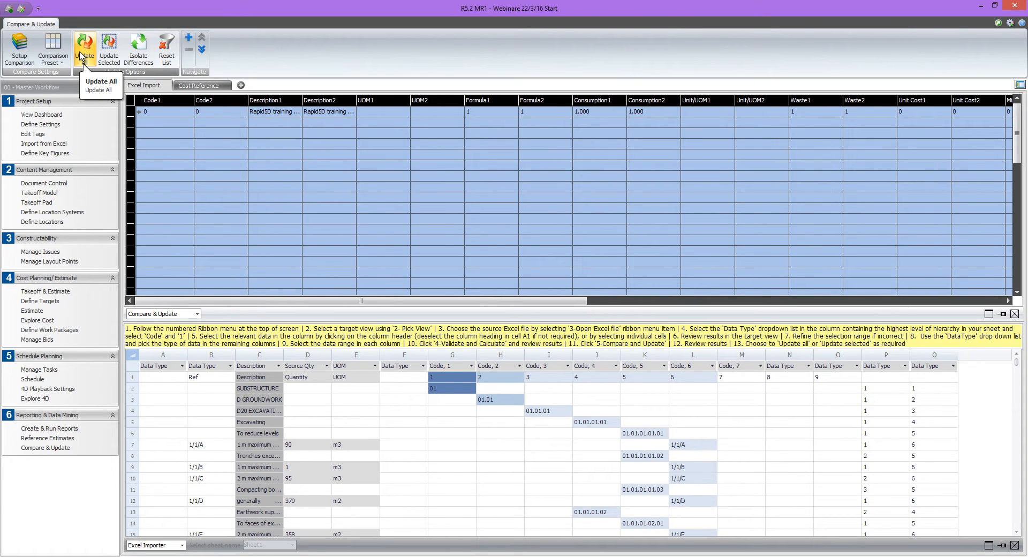
In the Estimate view, delete the header row coded 1 and expand the cost plan to all hierarchy levels.
{"action": "left_click", "coordinate": [40, 311]}
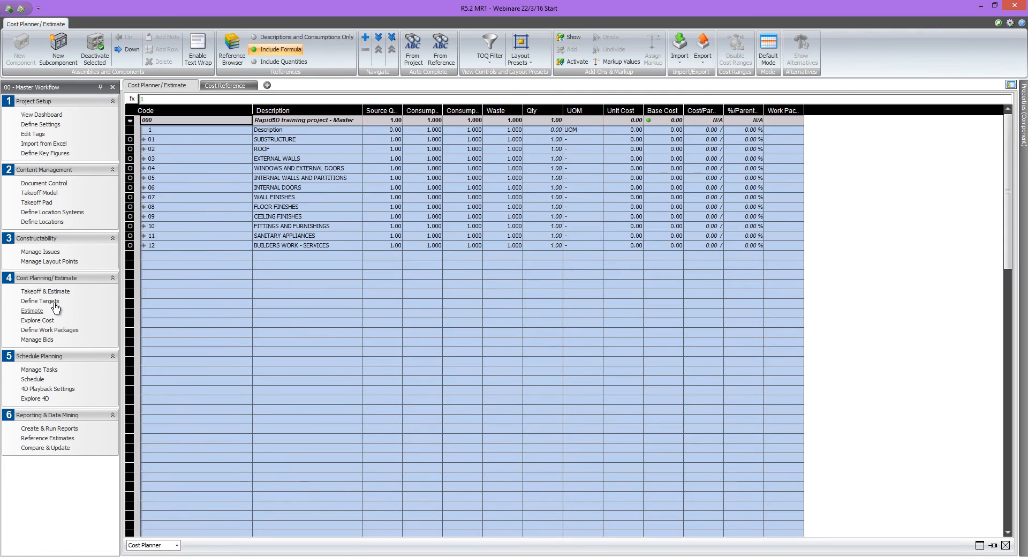
{"action": "right_click", "coordinate": [177, 128]}
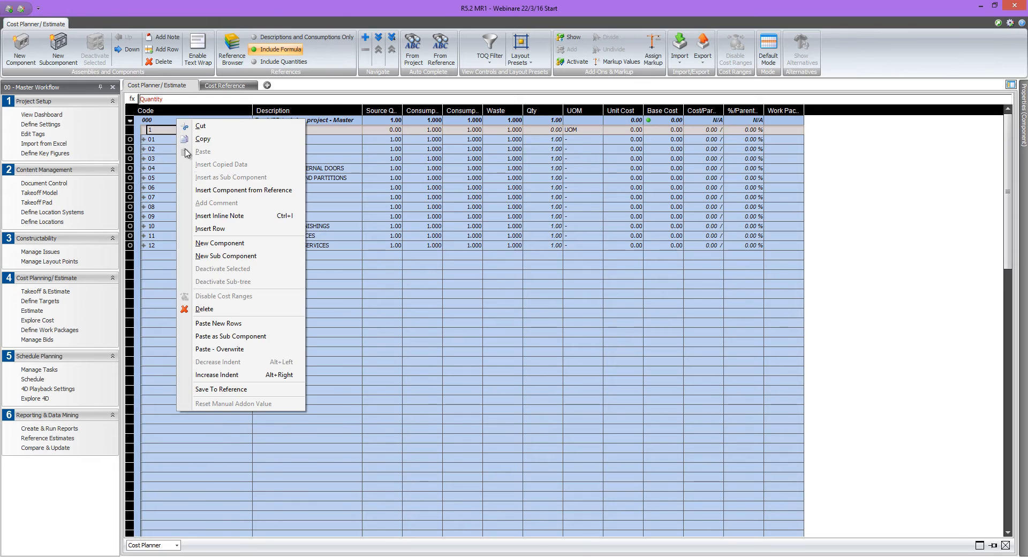
{"action": "left_click", "coordinate": [204, 309]}
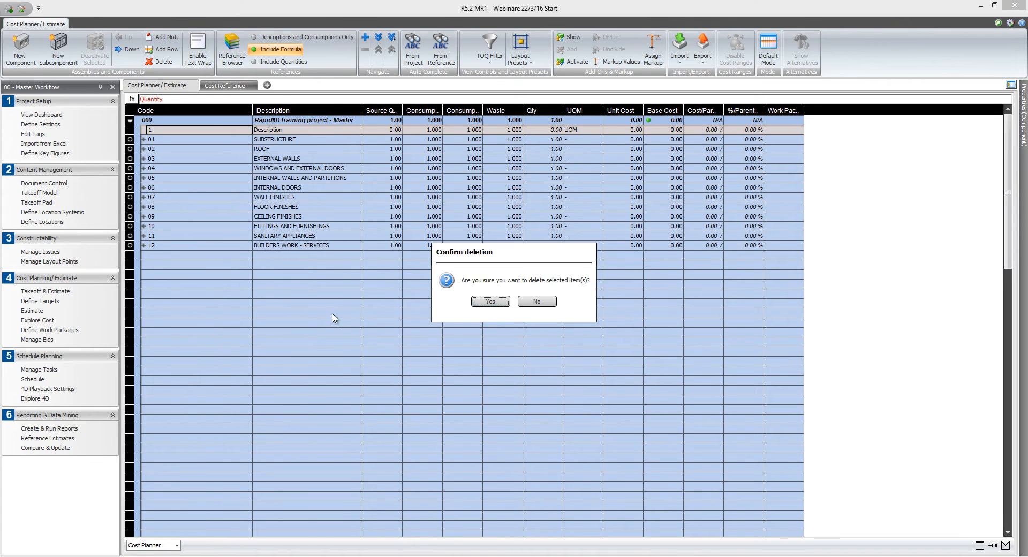
{"action": "left_click", "coordinate": [475, 302]}
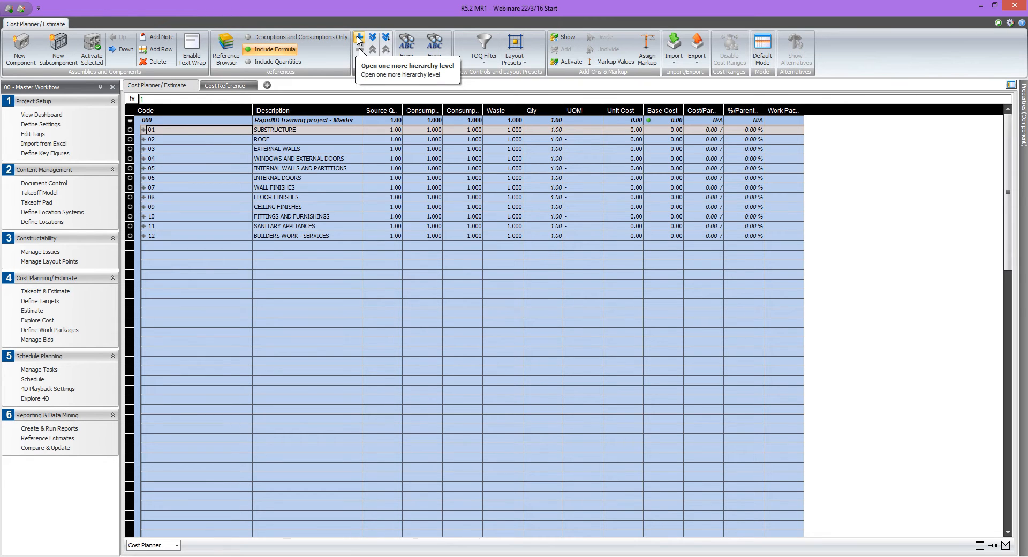
{"action": "left_click", "coordinate": [358, 38]}
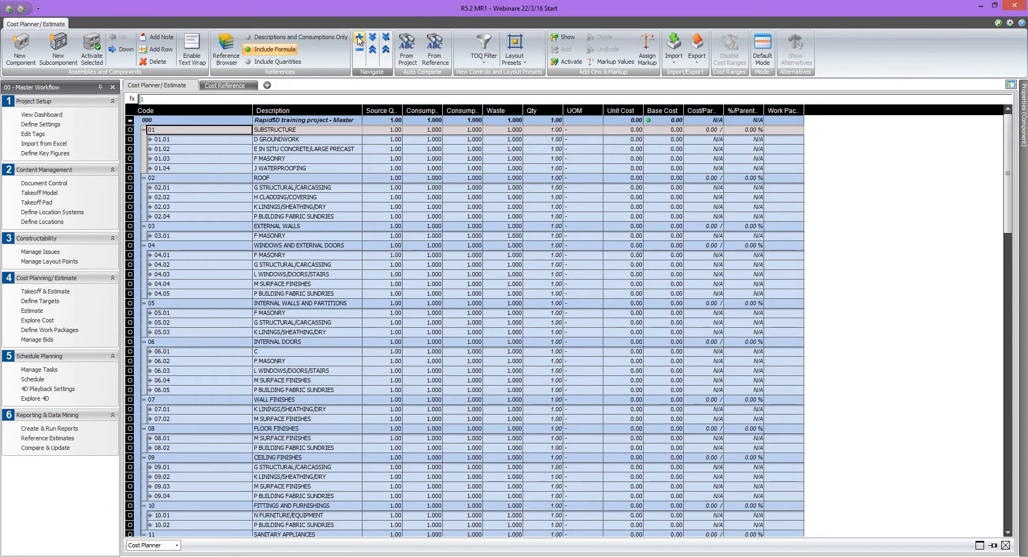
{"action": "left_click", "coordinate": [386, 39]}
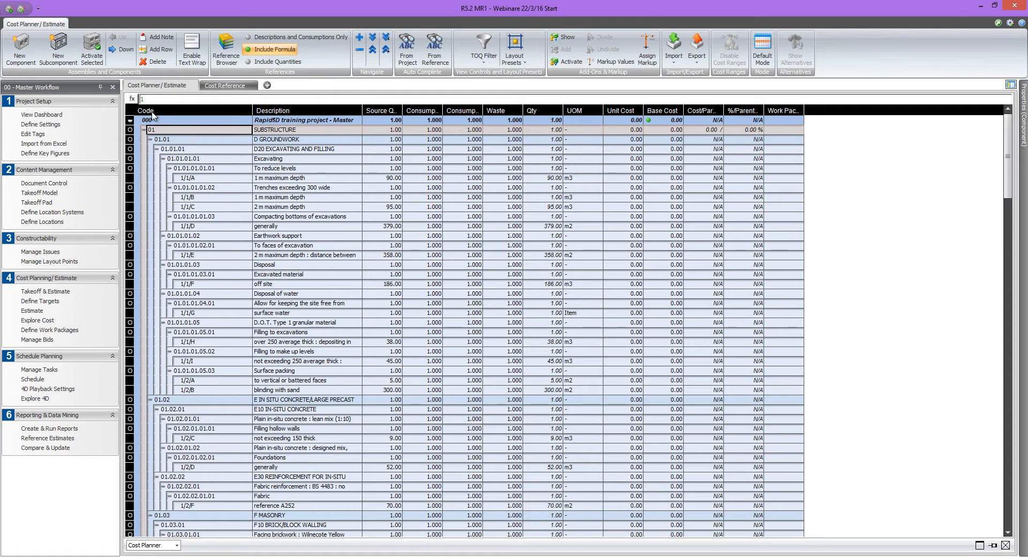
Save a project snapshot with the description "Imported BoQ".
{"action": "left_click", "coordinate": [9, 9]}
{"action": "left_click", "coordinate": [273, 252]}
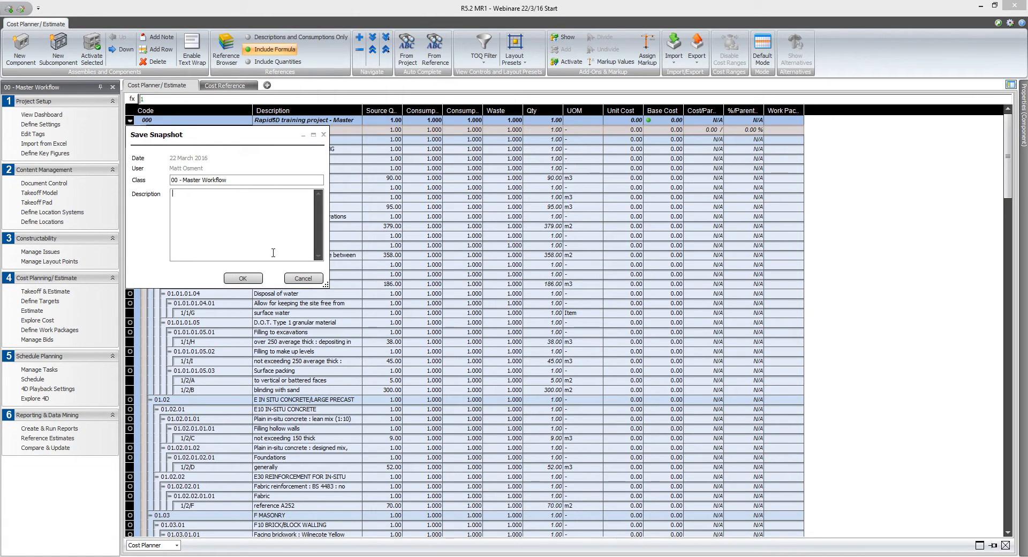
{"action": "type", "text": "Imported BoQ"}
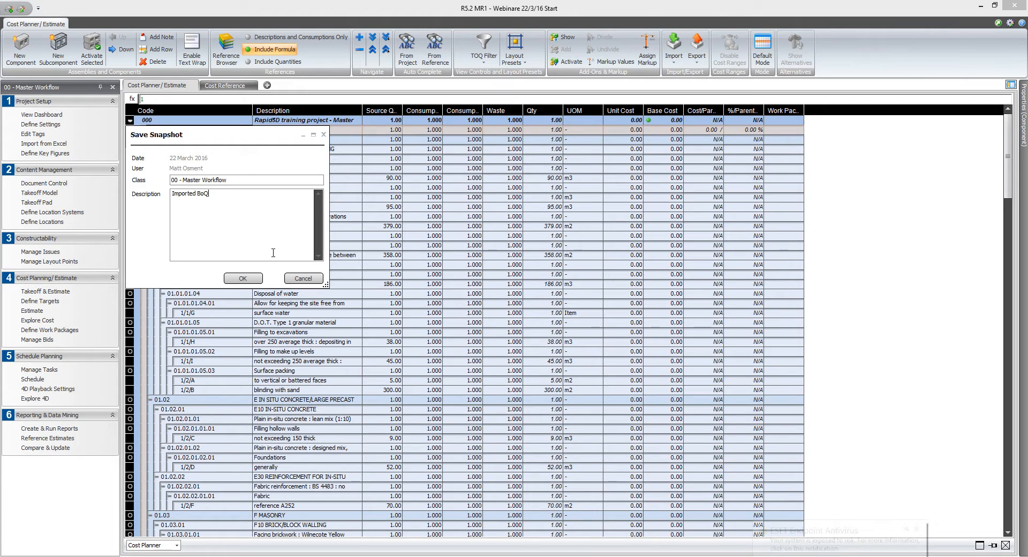
{"action": "left_click", "coordinate": [243, 279]}
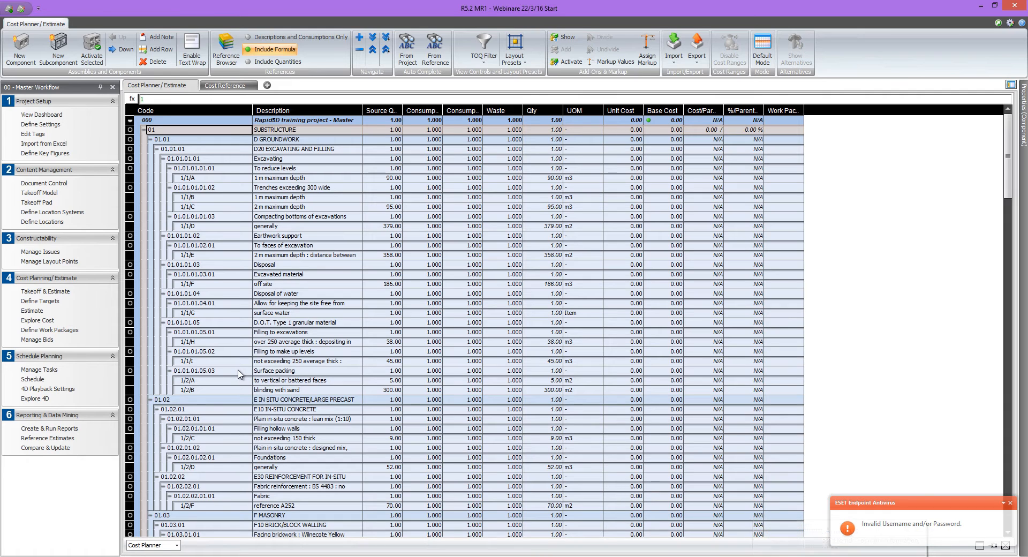
In Takeoff & Estimate, map the in-situ concrete pile cap's Net Volume to item 1/2/D under the designed-mix Foundations in the Cost Planner.
{"action": "left_click", "coordinate": [66, 290]}
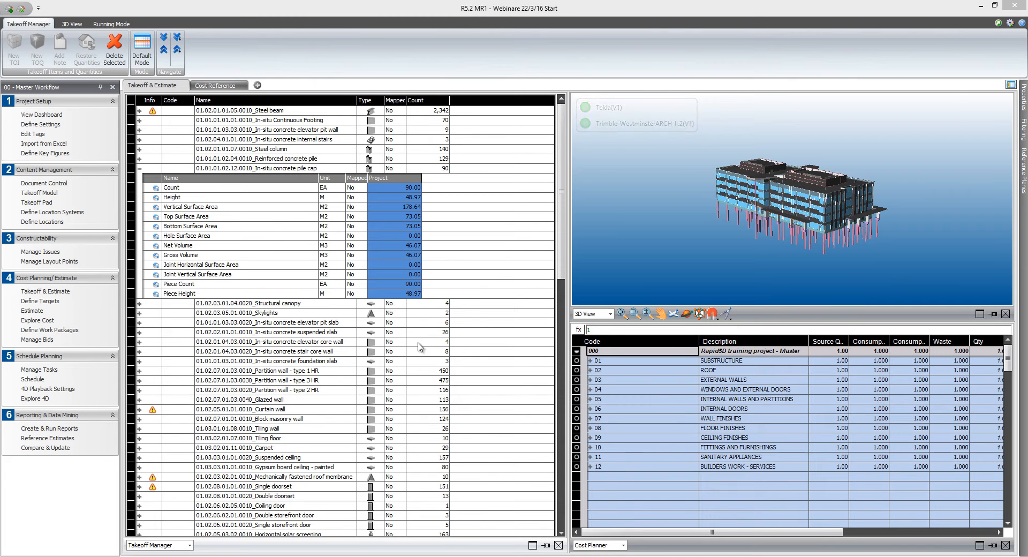
{"action": "left_click", "coordinate": [592, 362]}
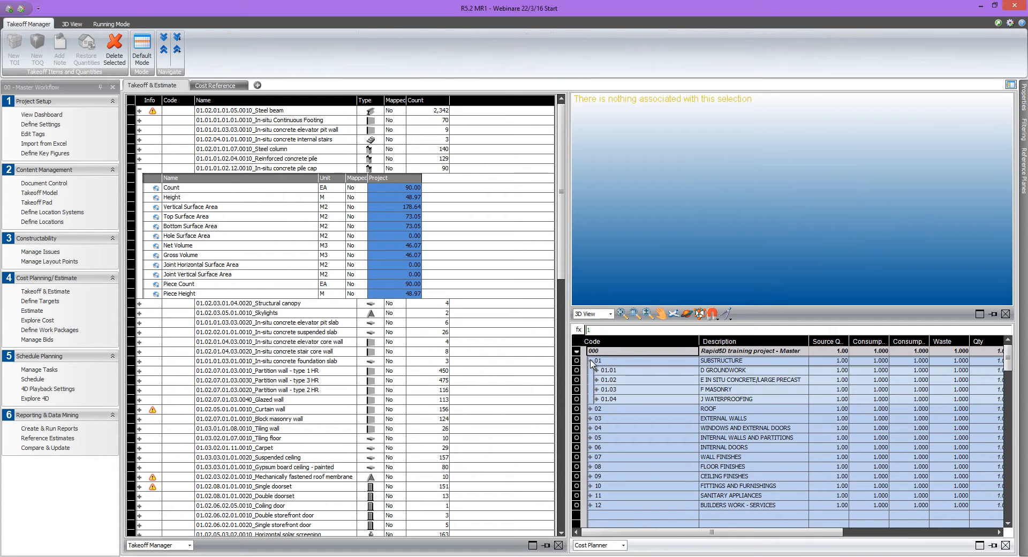
{"action": "left_click", "coordinate": [597, 380]}
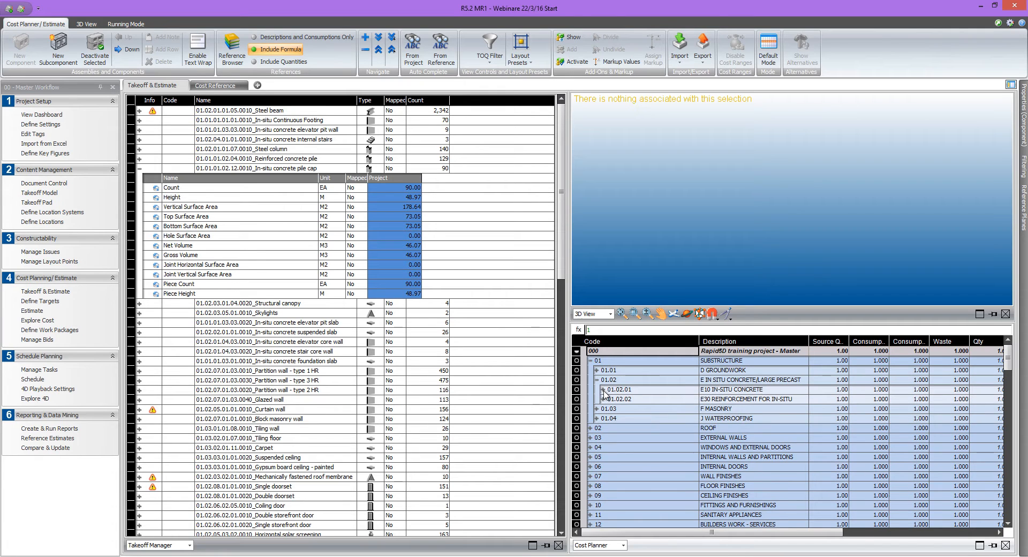
{"action": "left_click", "coordinate": [604, 390]}
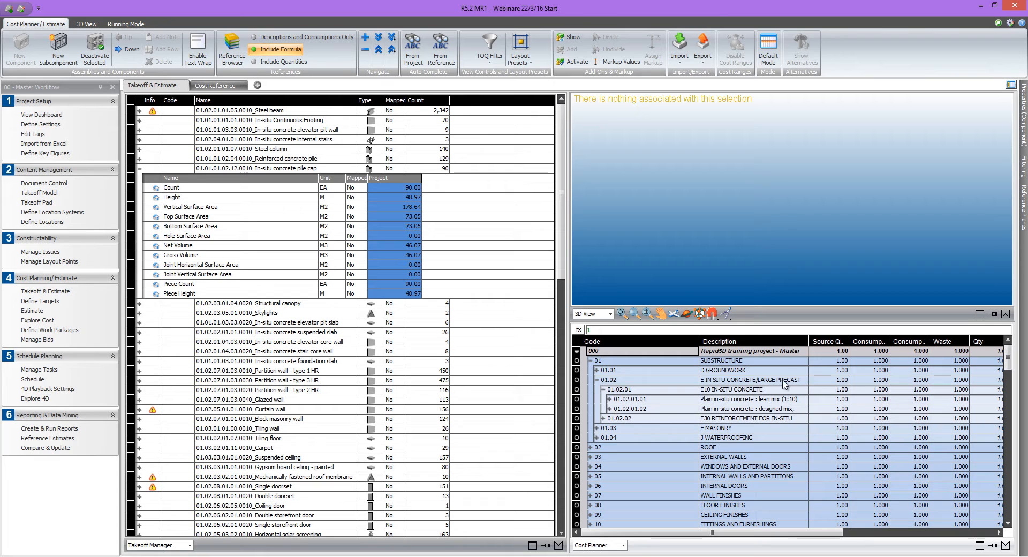
{"action": "left_click_drag", "start_coordinate": [810, 341], "coordinate": [881, 341]}
{"action": "left_click", "coordinate": [610, 410]}
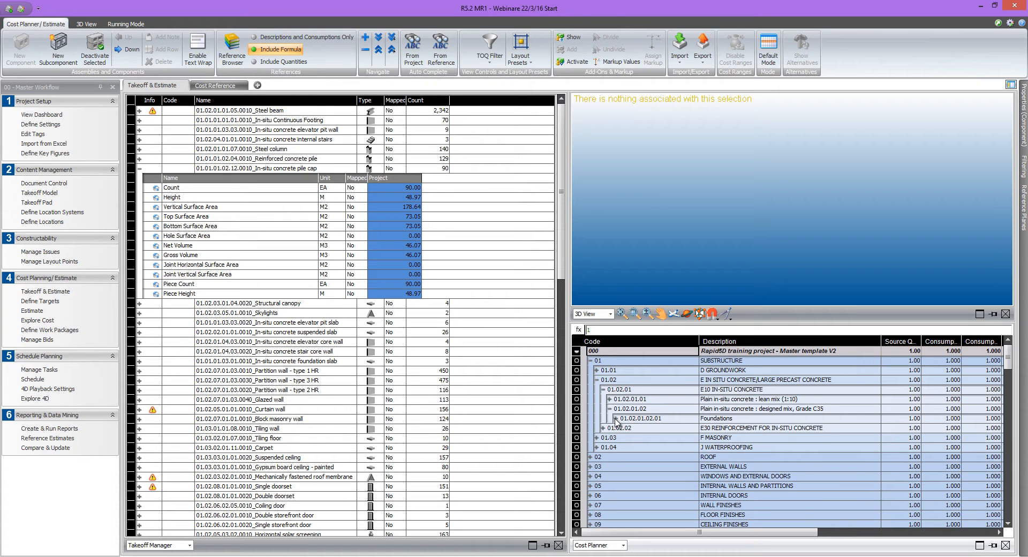
{"action": "left_click", "coordinate": [617, 418]}
{"action": "left_click", "coordinate": [630, 429]}
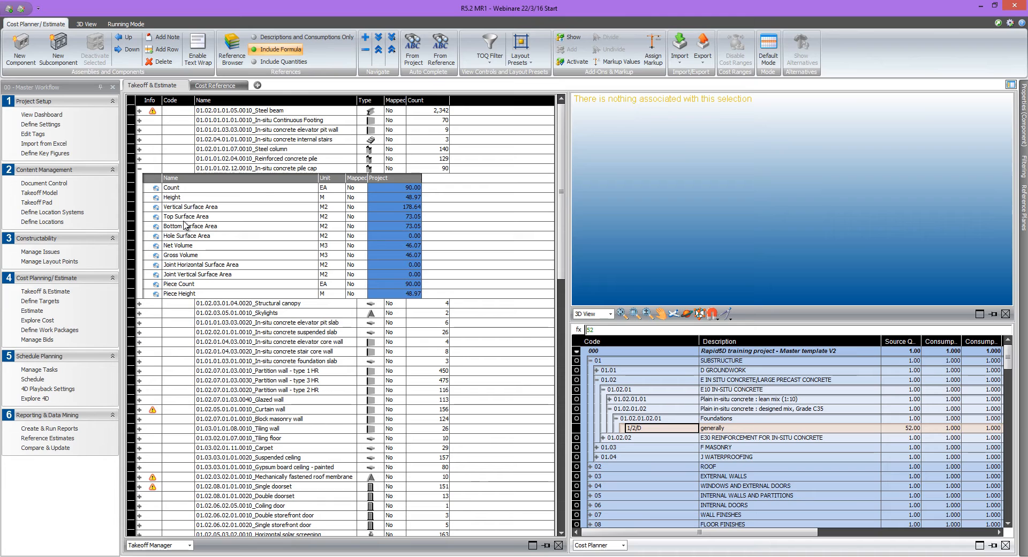
{"action": "mouse_move", "coordinate": [184, 246]}
{"action": "left_mouse_down"}
{"action": "mouse_move", "coordinate": [498, 329]}
{"action": "mouse_move", "coordinate": [595, 367]}
{"action": "mouse_move", "coordinate": [647, 428]}
{"action": "left_mouse_up"}
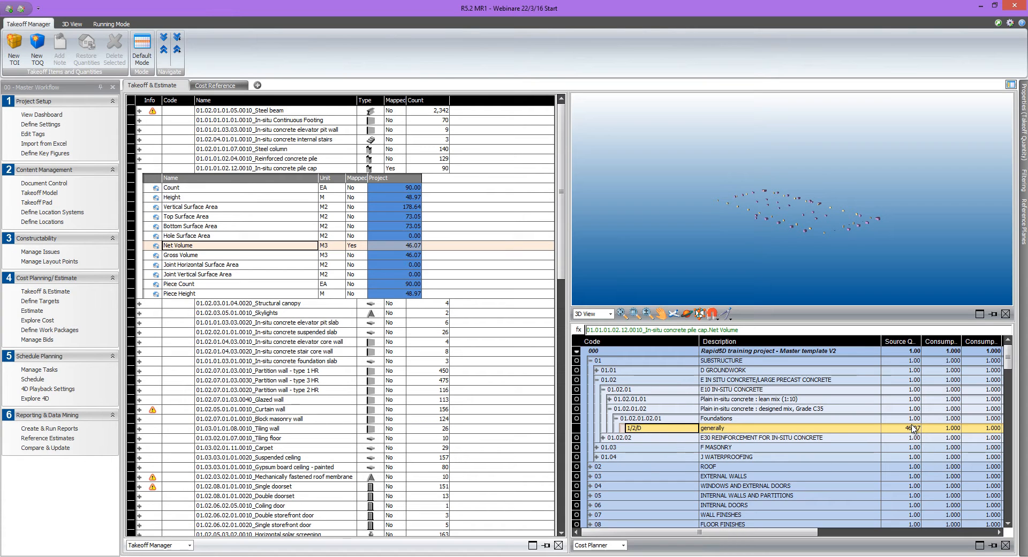
Map the in-situ concrete pile cap's Top Surface Area to item 1/2/F, reference A252, under E30 Reinforcement's Fabric.
{"action": "left_click", "coordinate": [604, 438]}
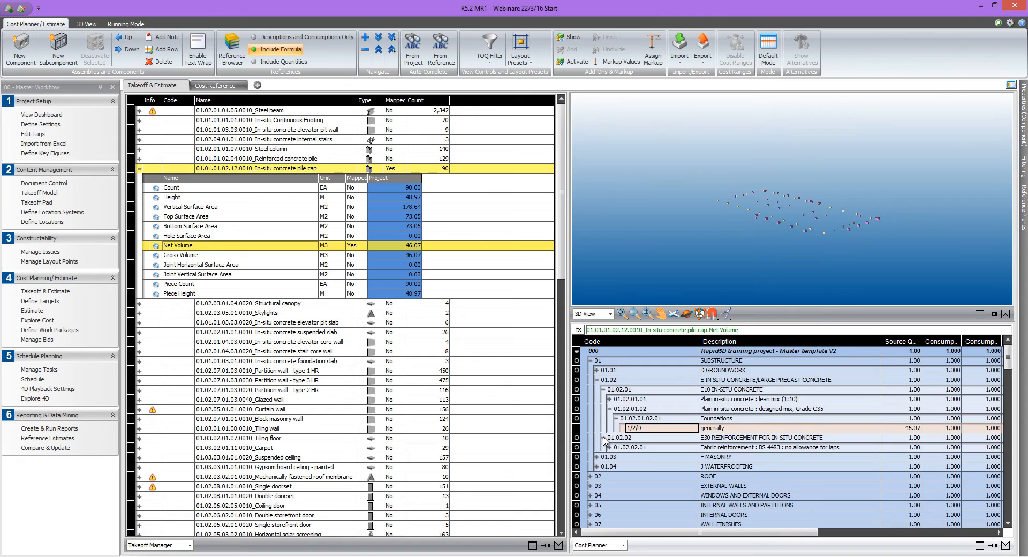
{"action": "left_click", "coordinate": [610, 447]}
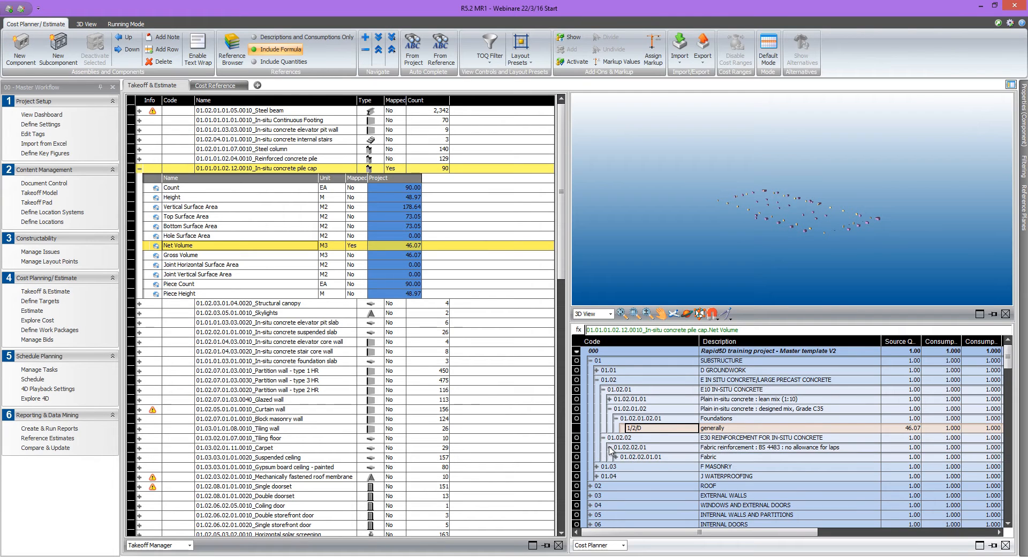
{"action": "left_click", "coordinate": [616, 458]}
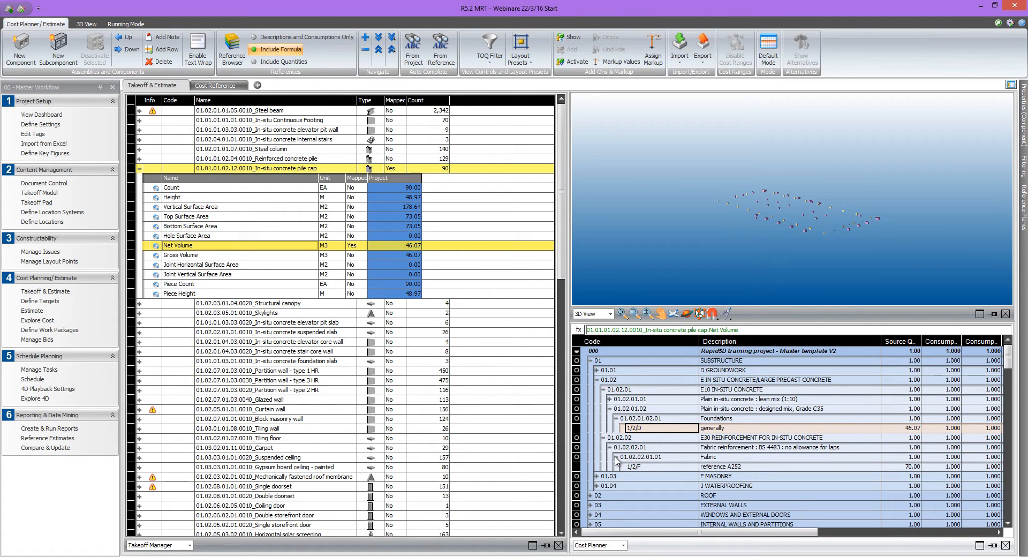
{"action": "left_click", "coordinate": [637, 467]}
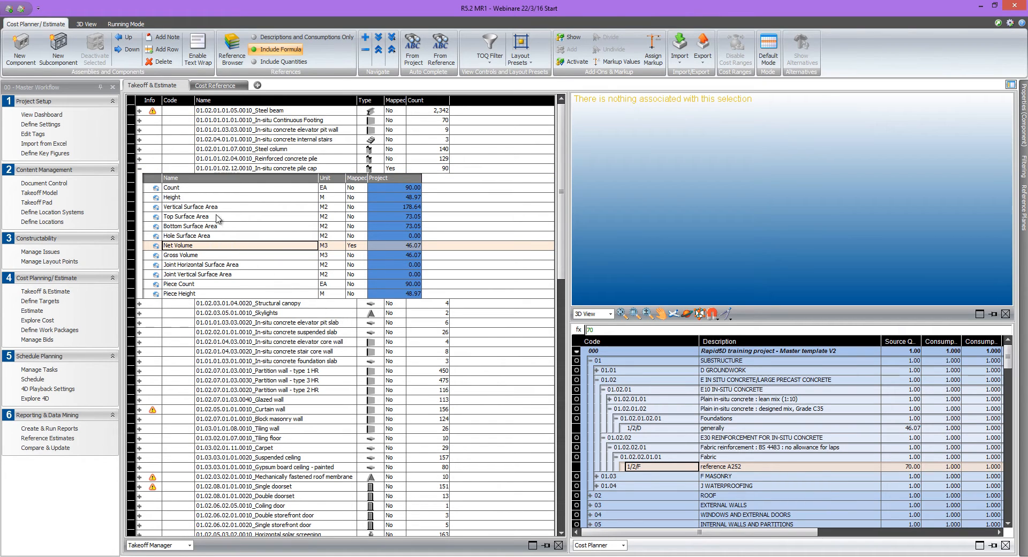
{"action": "left_click_drag", "start_coordinate": [179, 216], "coordinate": [651, 466]}
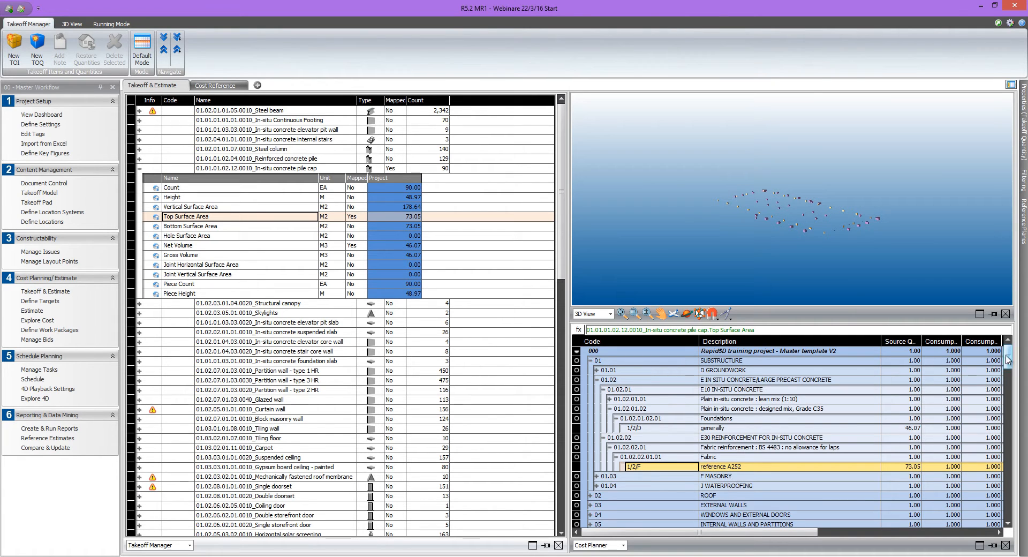
{"action": "left_click_drag", "start_coordinate": [1008, 358], "coordinate": [1007, 376]}
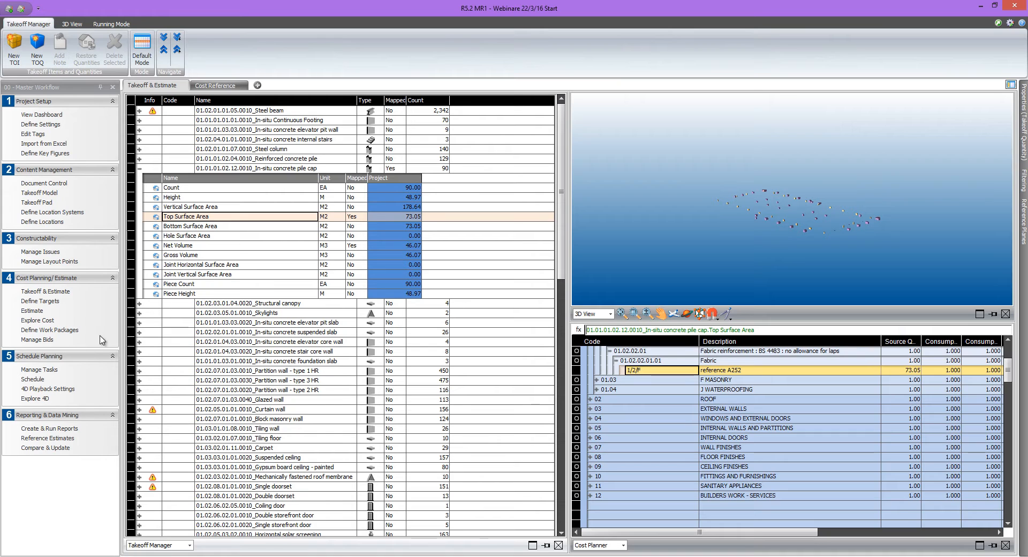
Generate the Cost Variance report with 00 - Master Workflow_Imported BoQ as left version, Vico Office_Current Version as right version and detail level 6.
{"action": "left_click", "coordinate": [58, 429]}
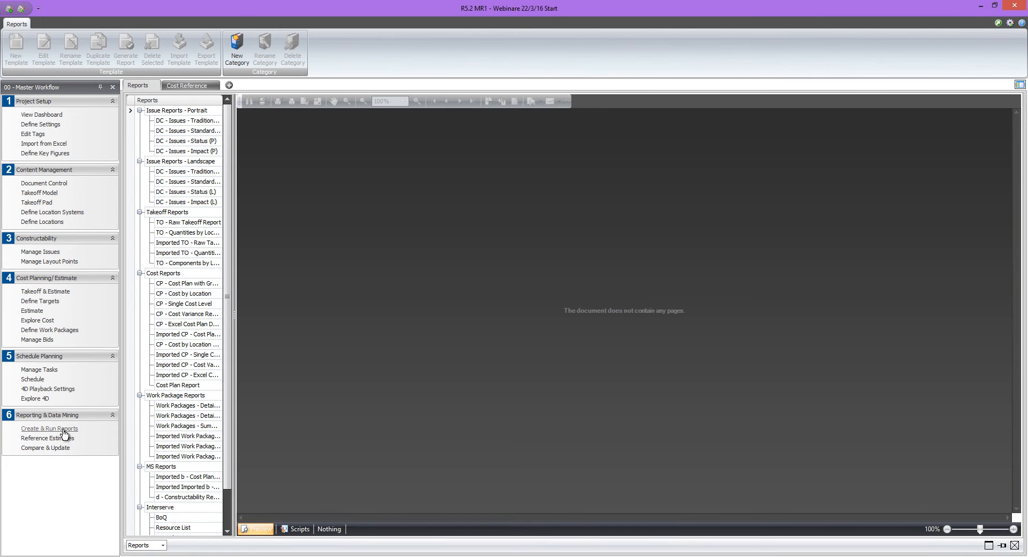
{"action": "left_click", "coordinate": [188, 315]}
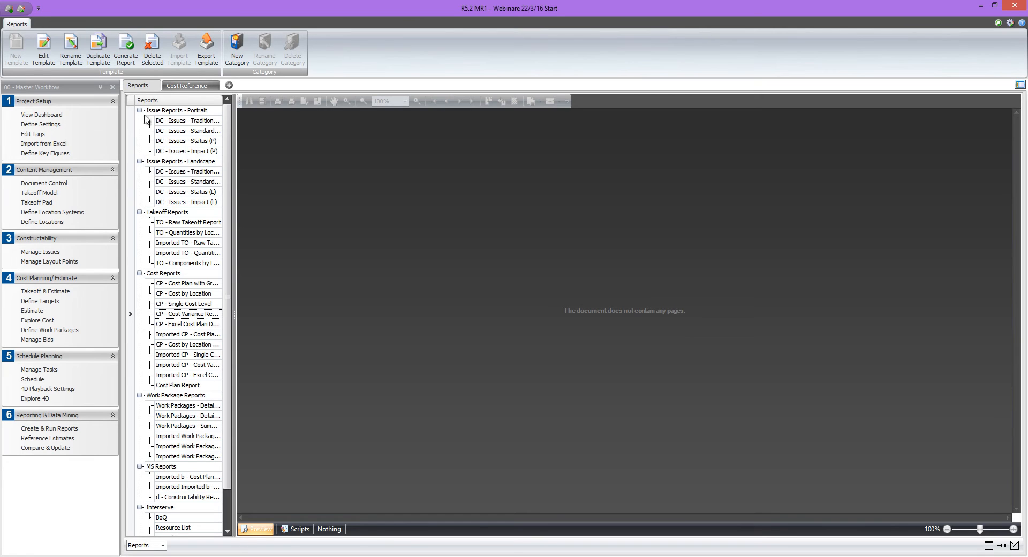
{"action": "left_click", "coordinate": [126, 59]}
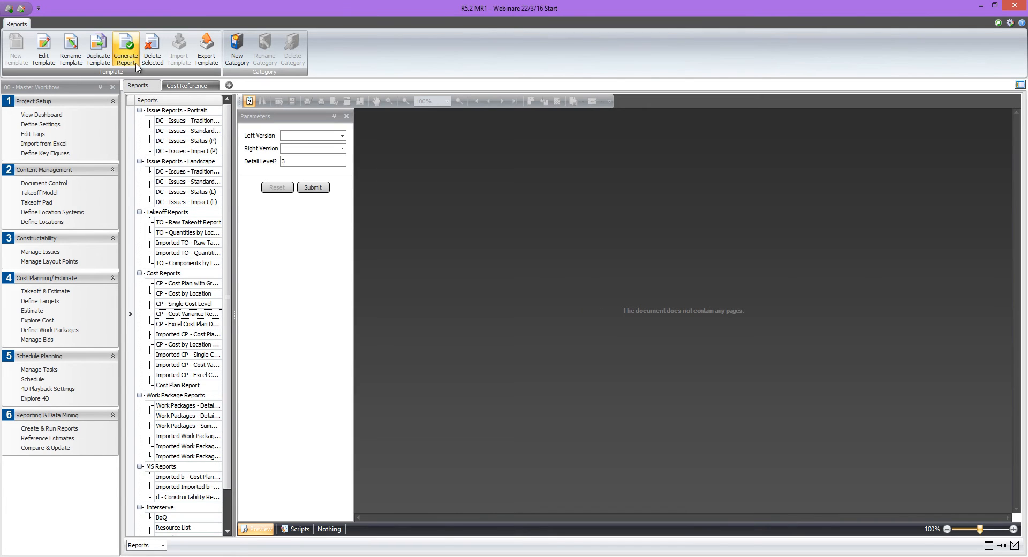
{"action": "left_click", "coordinate": [342, 136]}
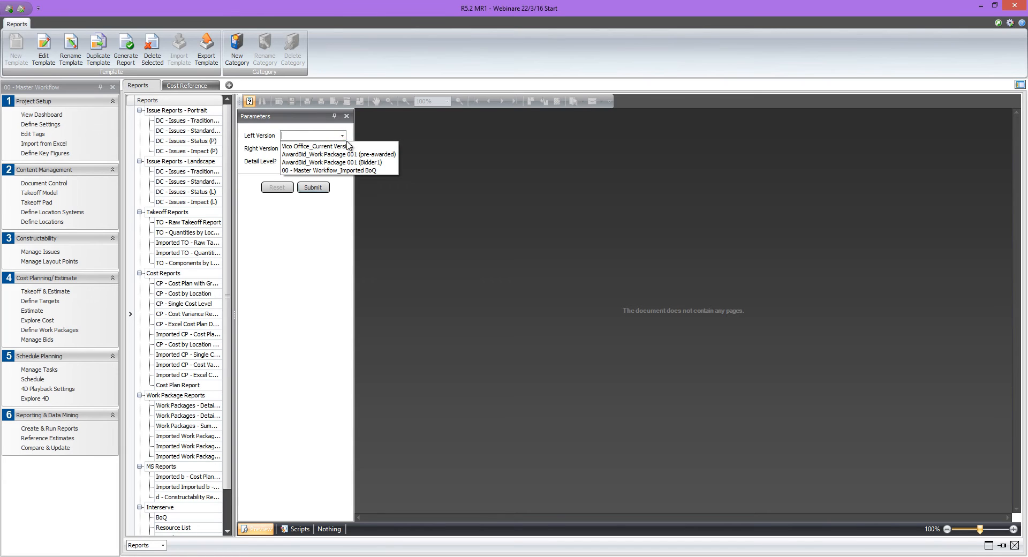
{"action": "left_click", "coordinate": [360, 170]}
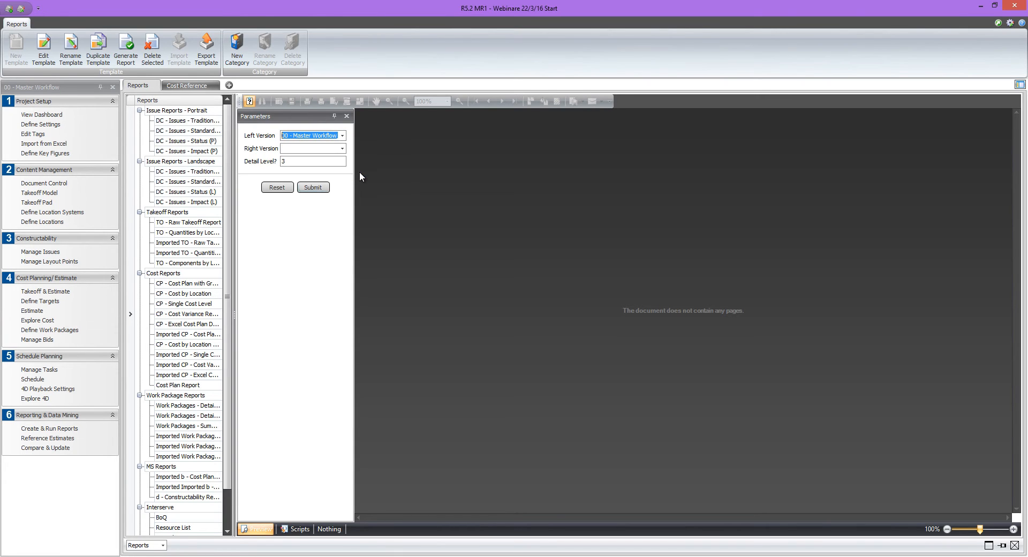
{"action": "left_click", "coordinate": [343, 150]}
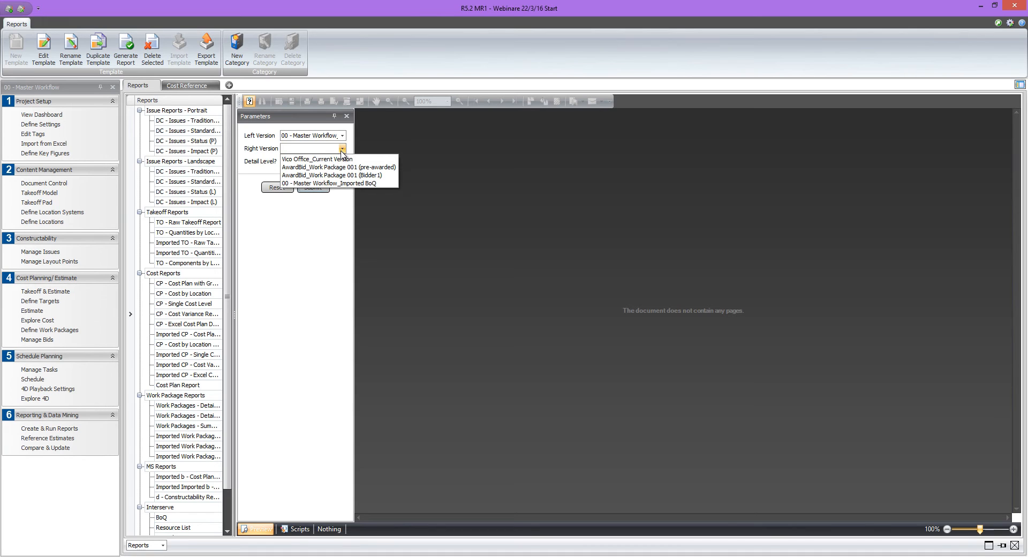
{"action": "left_click", "coordinate": [344, 159]}
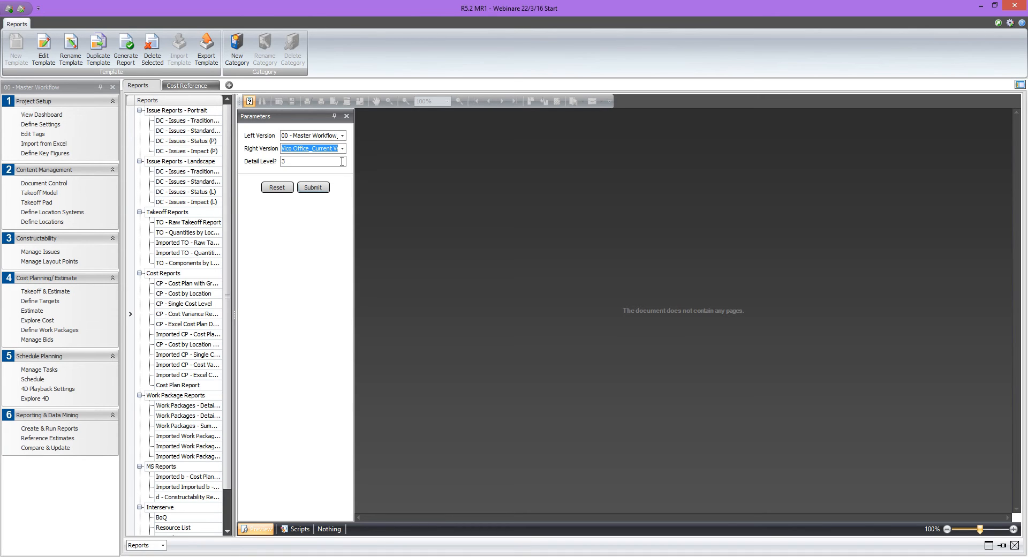
{"action": "left_click", "coordinate": [332, 162]}
{"action": "type", "text": "6"}
{"action": "left_click", "coordinate": [311, 190]}
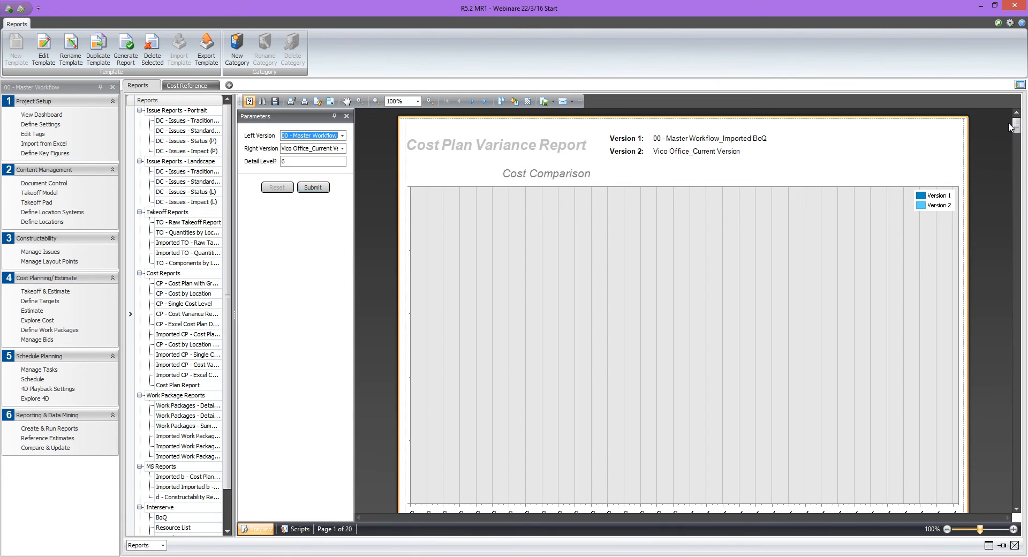
Examine the in-situ concrete and reinforcement quantities in the variance report and check the available export file formats.
{"action": "left_click_drag", "start_coordinate": [1018, 127], "coordinate": [1002, 162]}
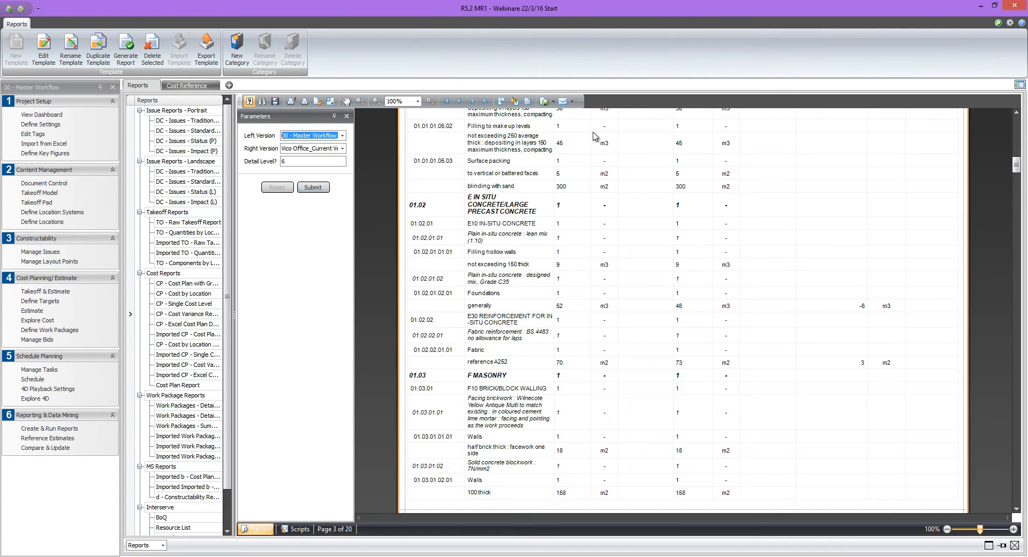
{"action": "left_click", "coordinate": [553, 103]}
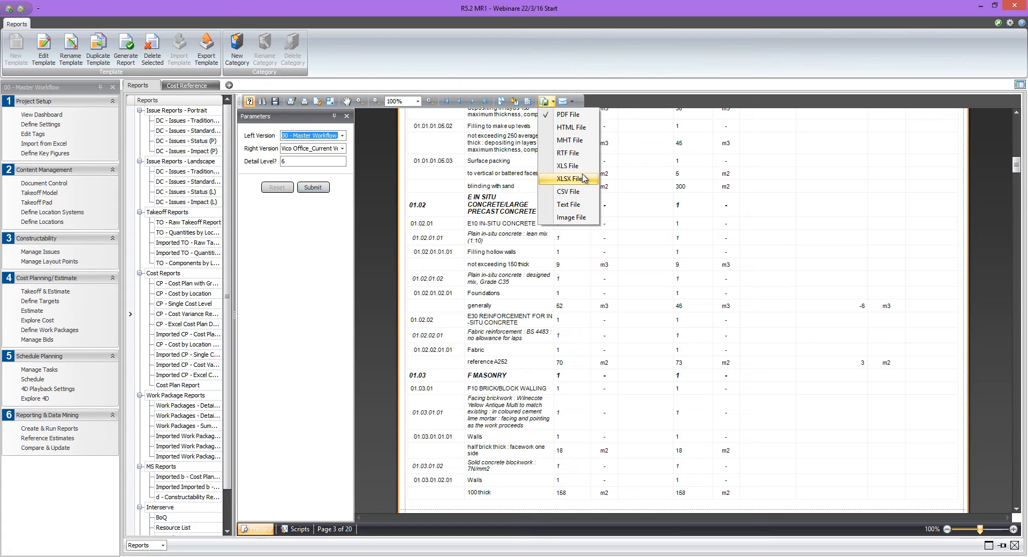
{"action": "left_click", "coordinate": [799, 200]}
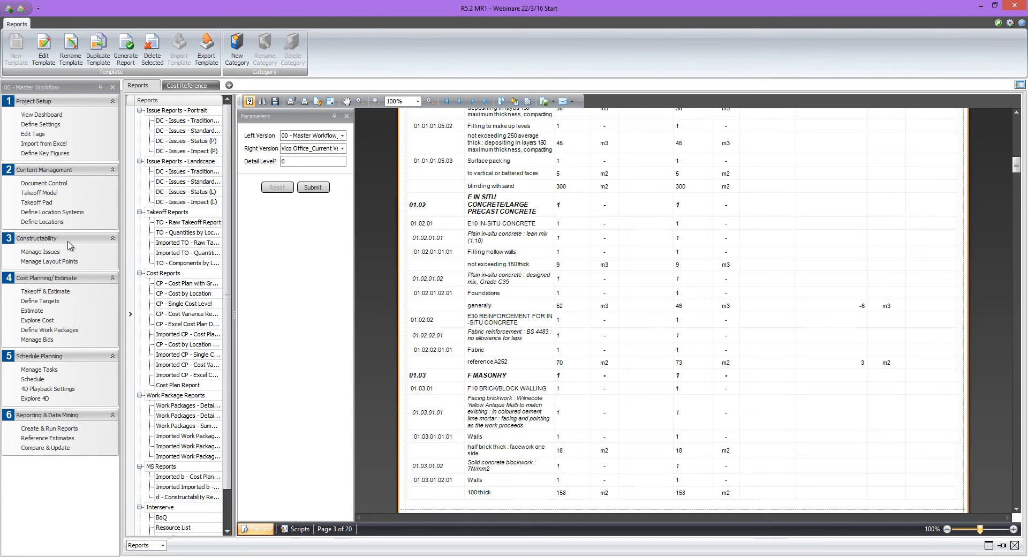
In the Estimate view, delete all the imported bill sections from 01 Substructure to 12 Builders Work - Services.
{"action": "left_click", "coordinate": [32, 311]}
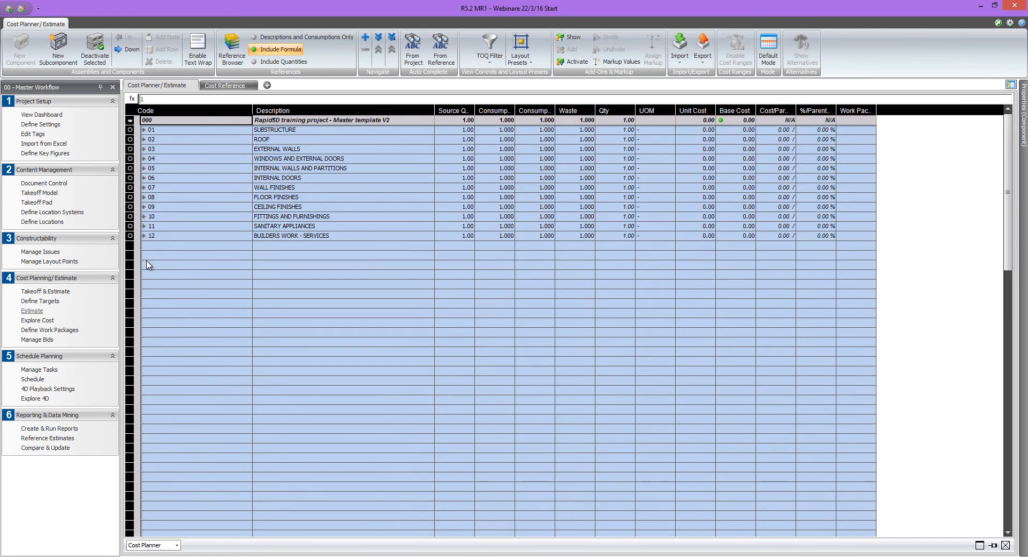
{"action": "left_click", "coordinate": [172, 133]}
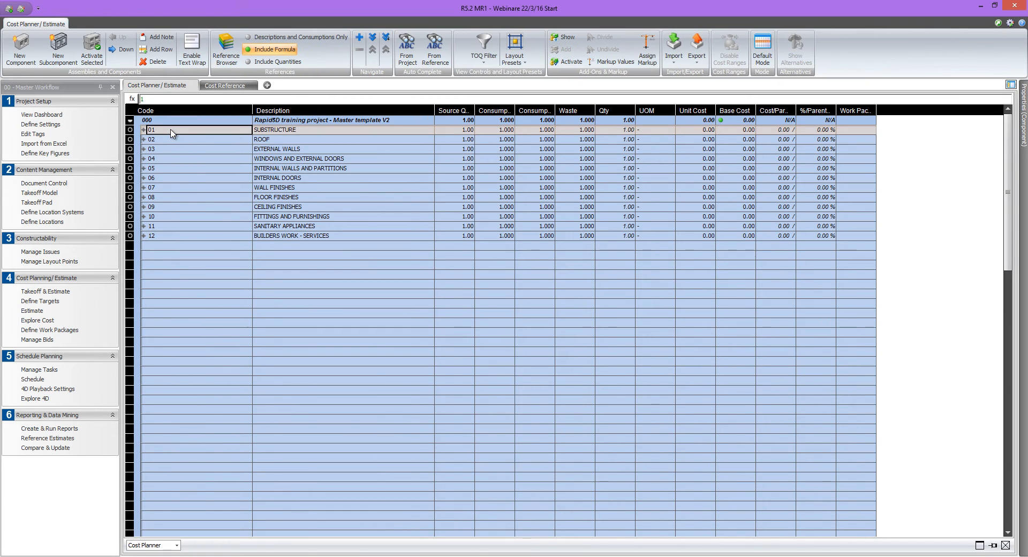
{"action": "left_click", "coordinate": [166, 236], "text": "shift"}
{"action": "right_click", "coordinate": [166, 236]}
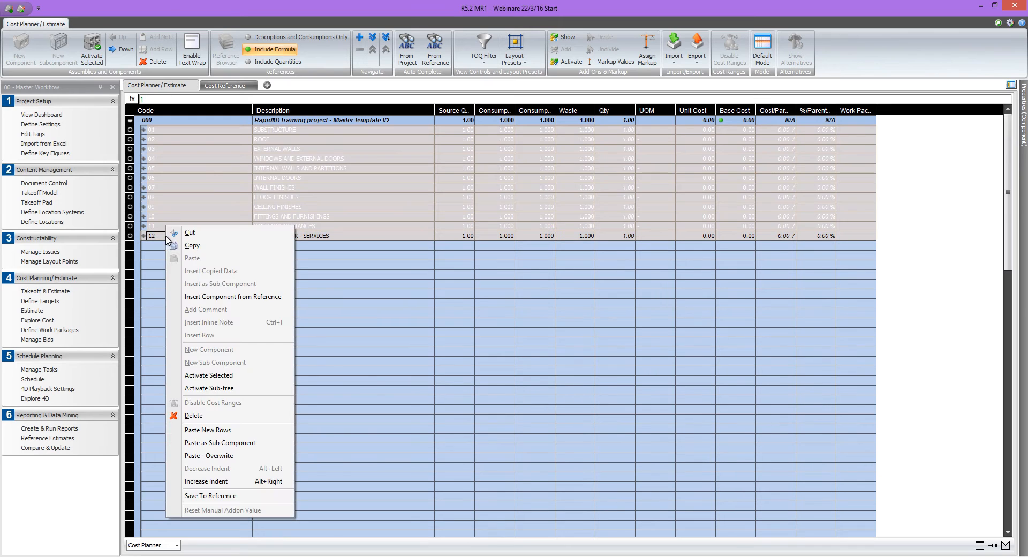
{"action": "left_click", "coordinate": [200, 415]}
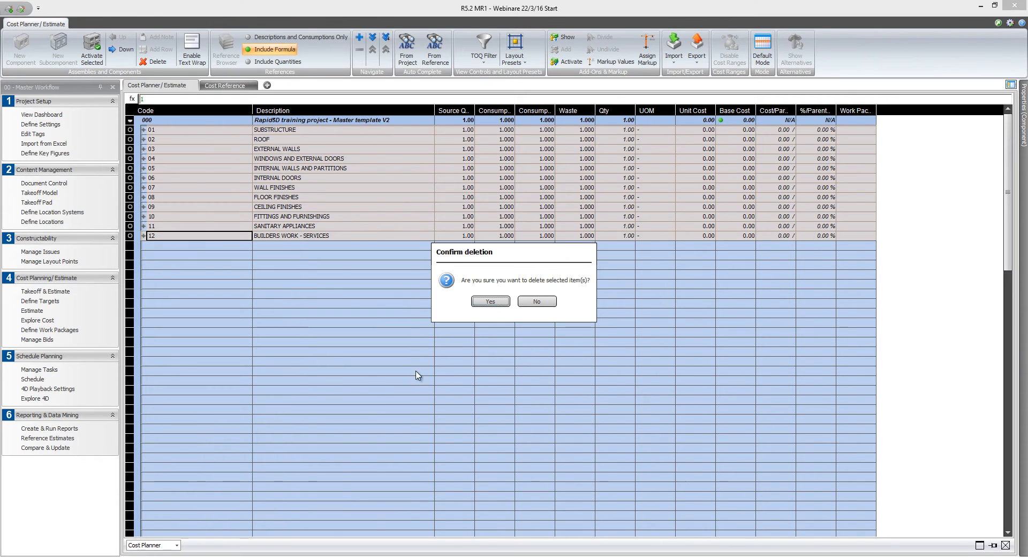
{"action": "left_click", "coordinate": [491, 302]}
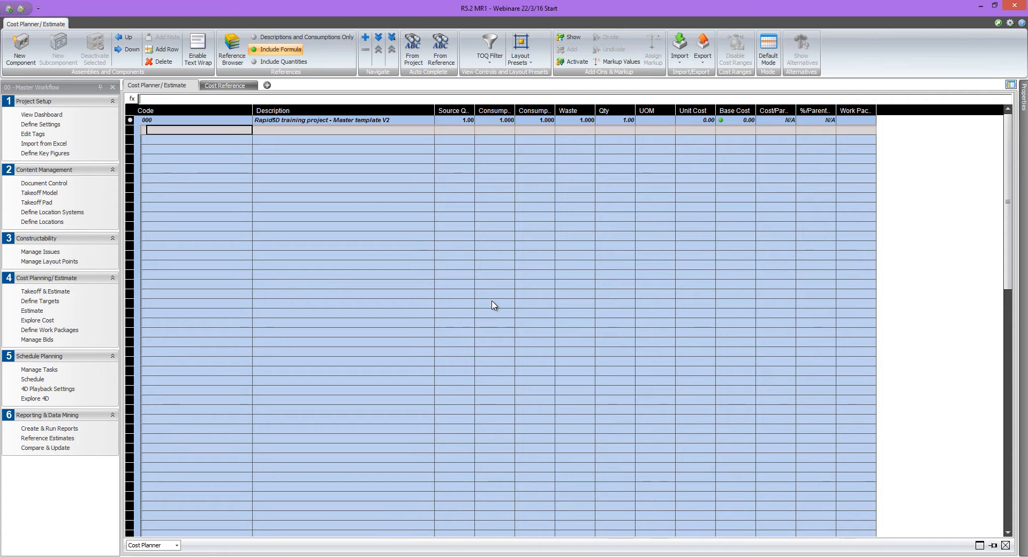
Create a component under the project row with code 01.01 and description "Substructure".
{"action": "left_click", "coordinate": [158, 131]}
{"action": "left_click", "coordinate": [158, 133]}
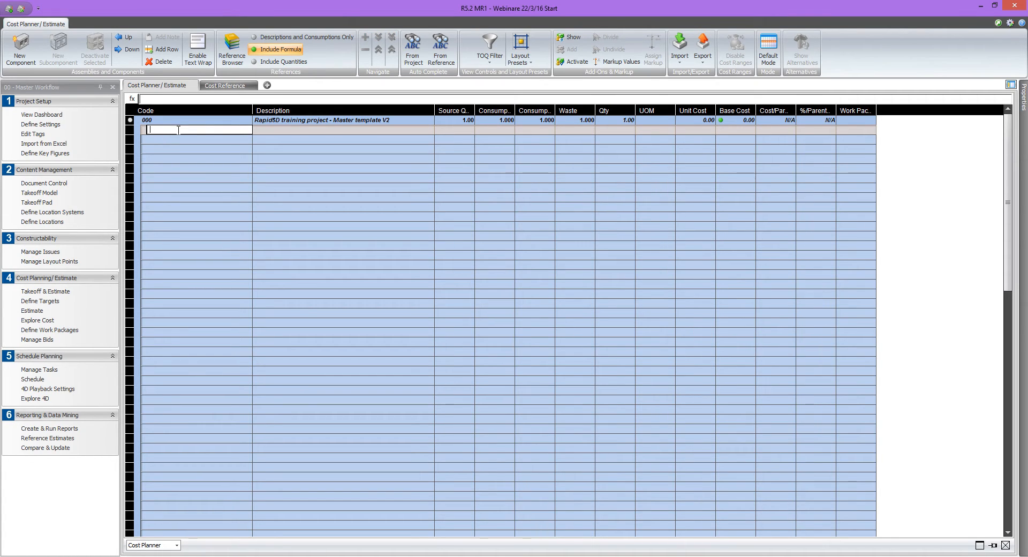
{"action": "type", "text": "01.01"}
{"action": "key", "text": "Return"}
{"action": "left_click", "coordinate": [314, 130]}
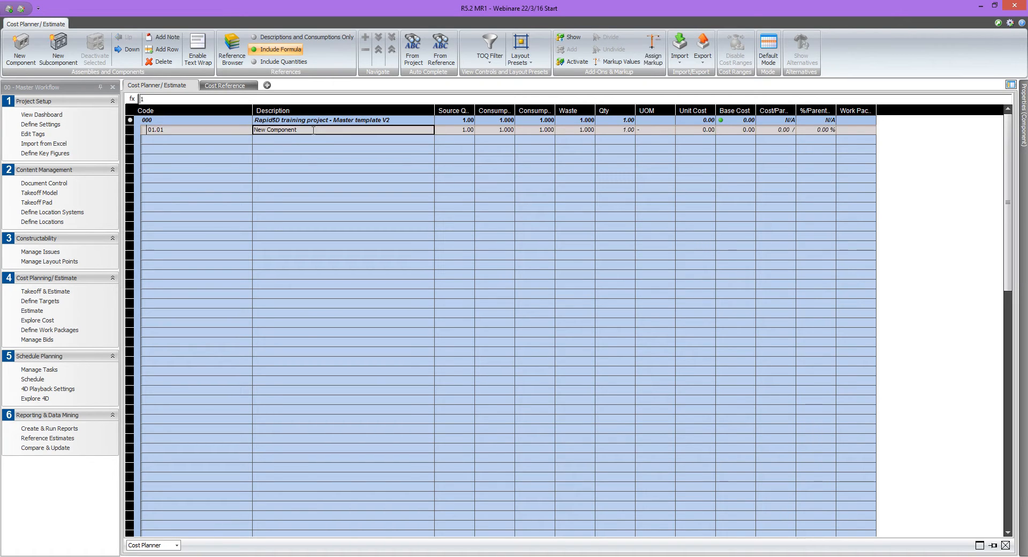
{"action": "type", "text": "Subst"}
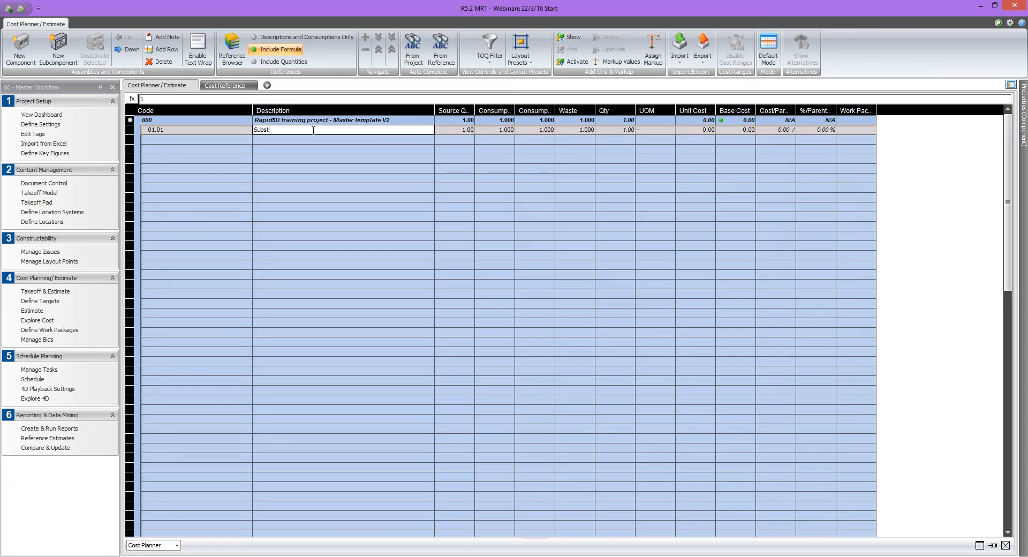
{"action": "type", "text": "ructure"}
{"action": "key", "text": "Return"}
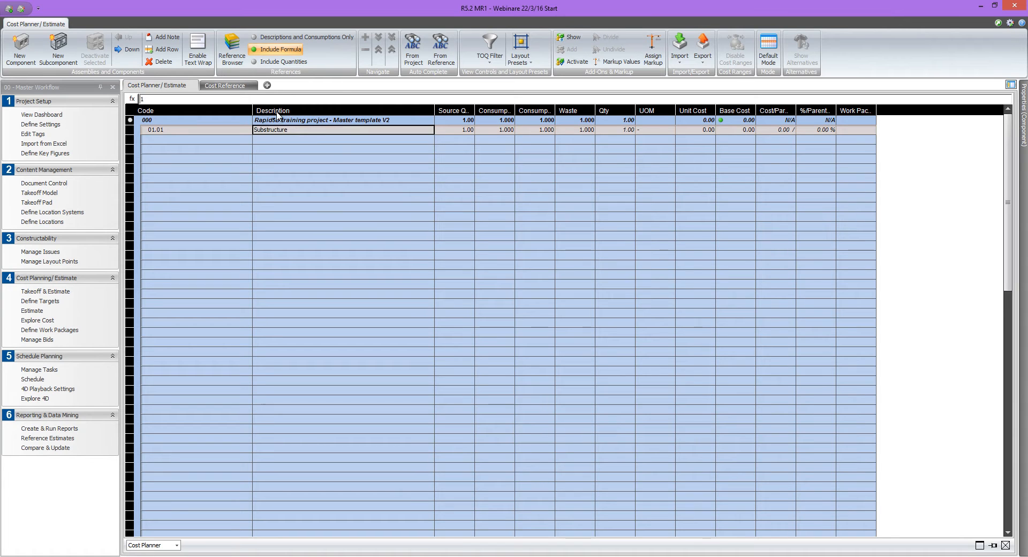
Add three subcomponents under 01.01, each nested one level below the previous one.
{"action": "left_click", "coordinate": [55, 52]}
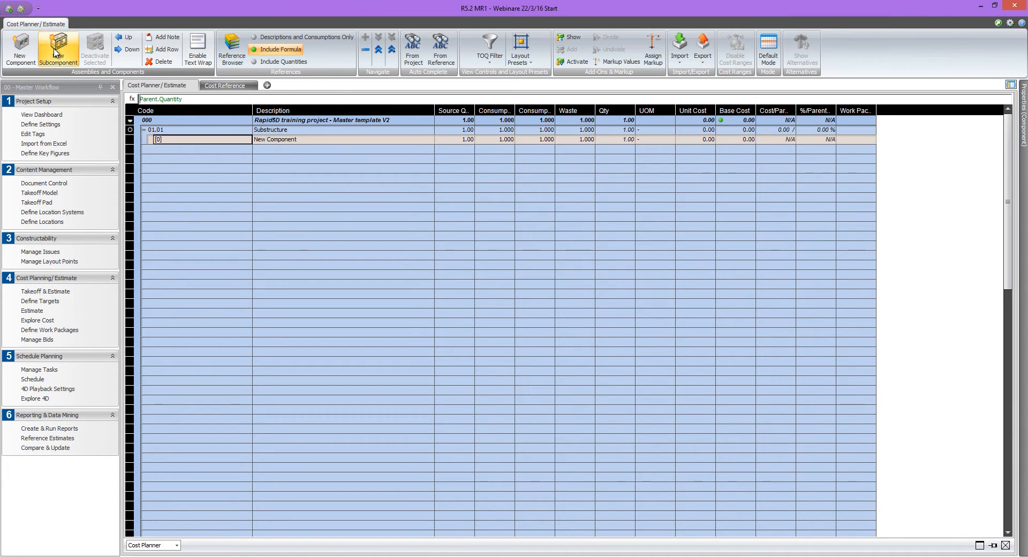
{"action": "left_click", "coordinate": [56, 52]}
{"action": "left_click", "coordinate": [56, 52]}
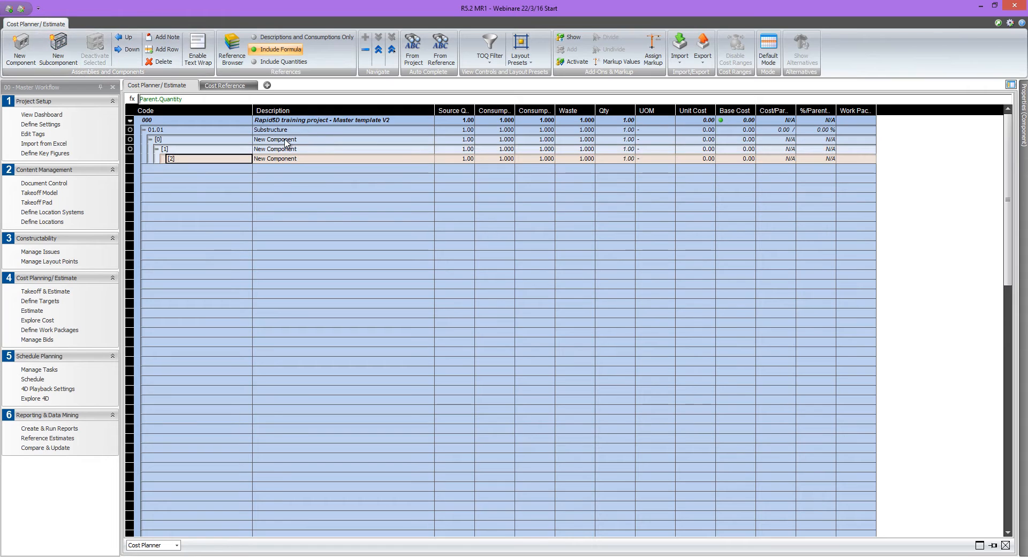
Describe the three nested subcomponents, from highest to lowest level, as "Substructure", "Standard Foundations" and "Strip Foundations".
{"action": "left_click", "coordinate": [285, 140]}
{"action": "type", "text": "Substructure"}
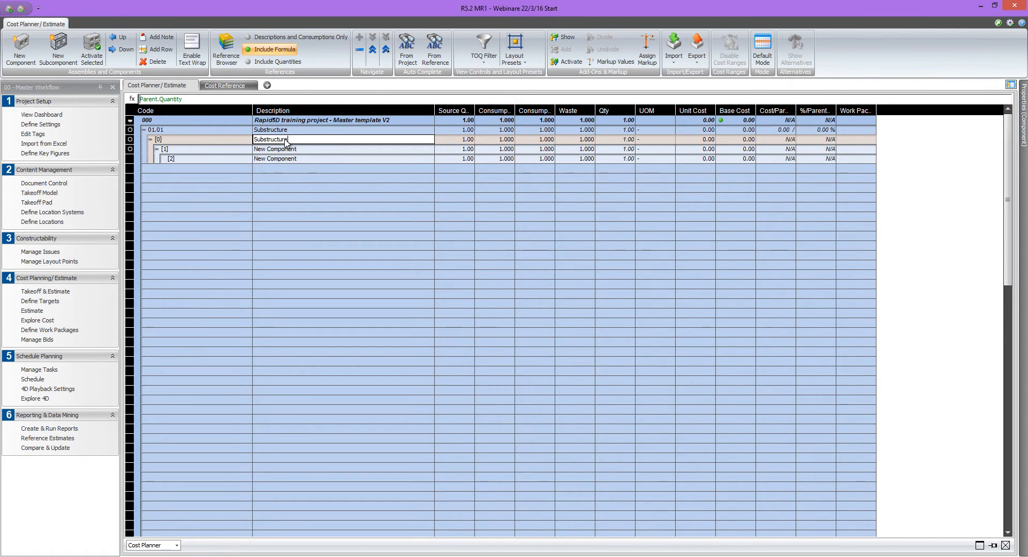
{"action": "key", "text": "Return"}
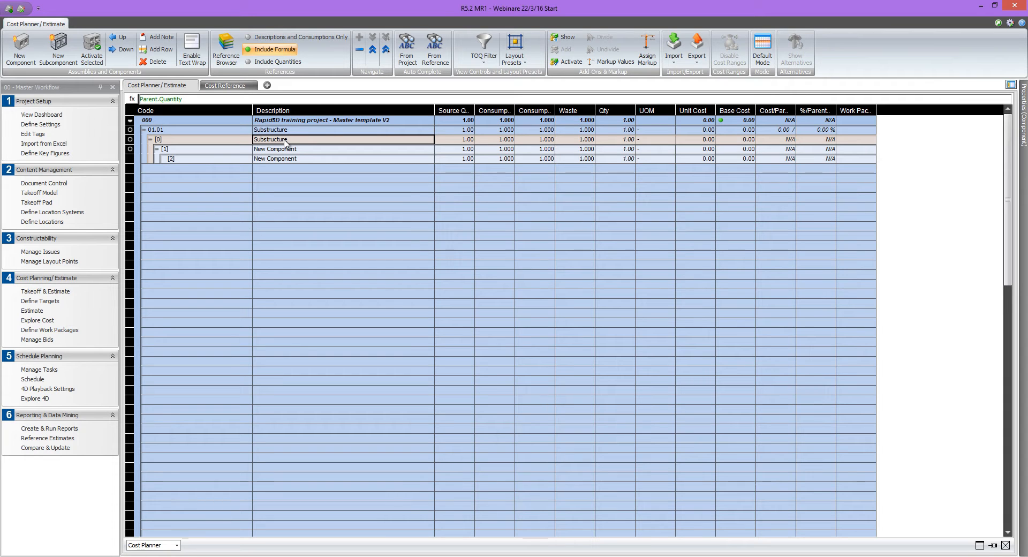
{"action": "left_click", "coordinate": [284, 149]}
{"action": "type", "text": "Stan"}
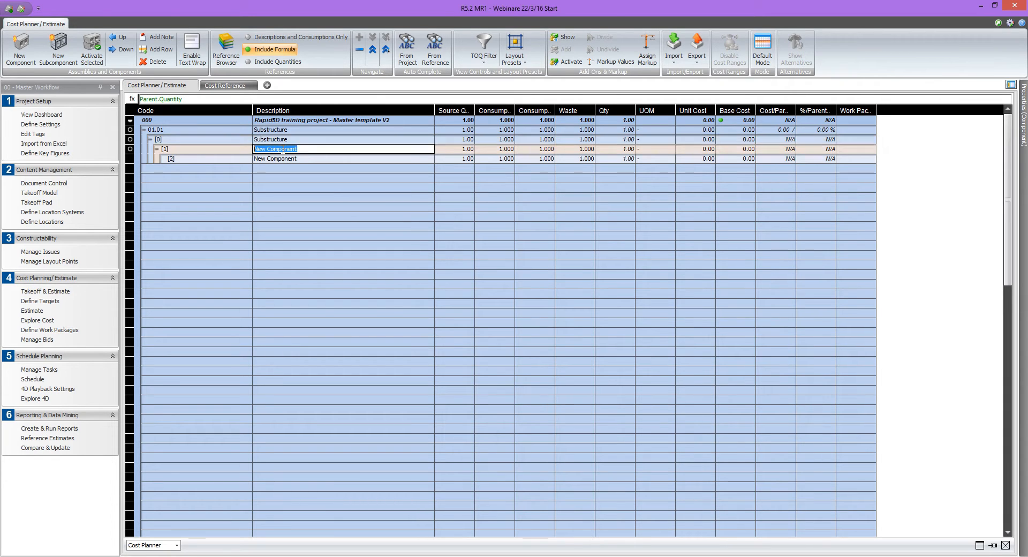
{"action": "type", "text": "dard F"}
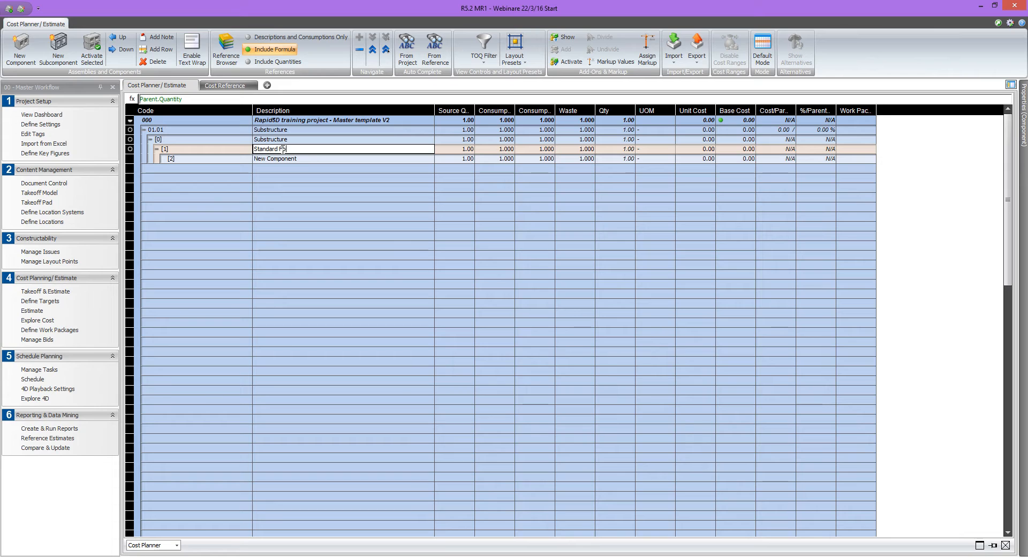
{"action": "type", "text": "oundations"}
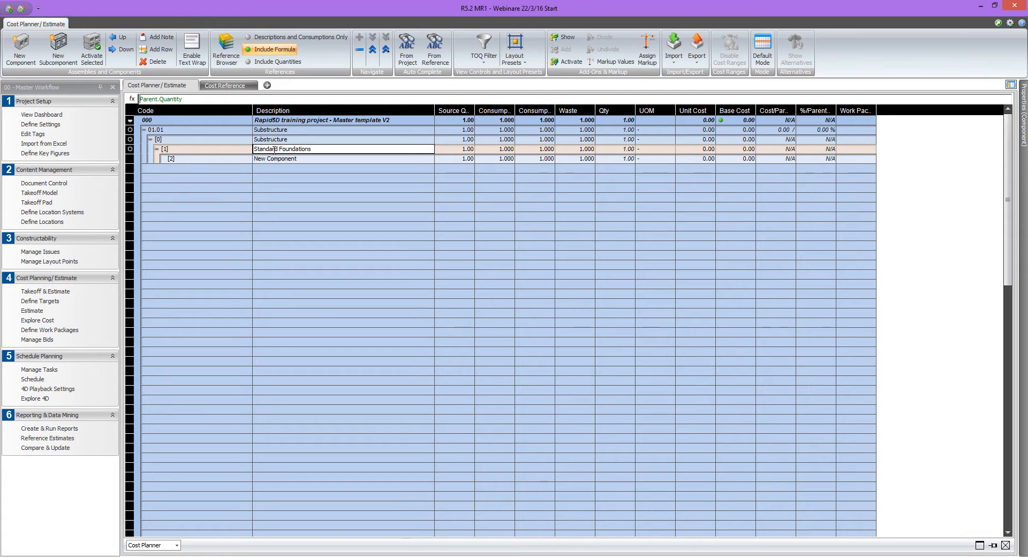
{"action": "left_click", "coordinate": [269, 158]}
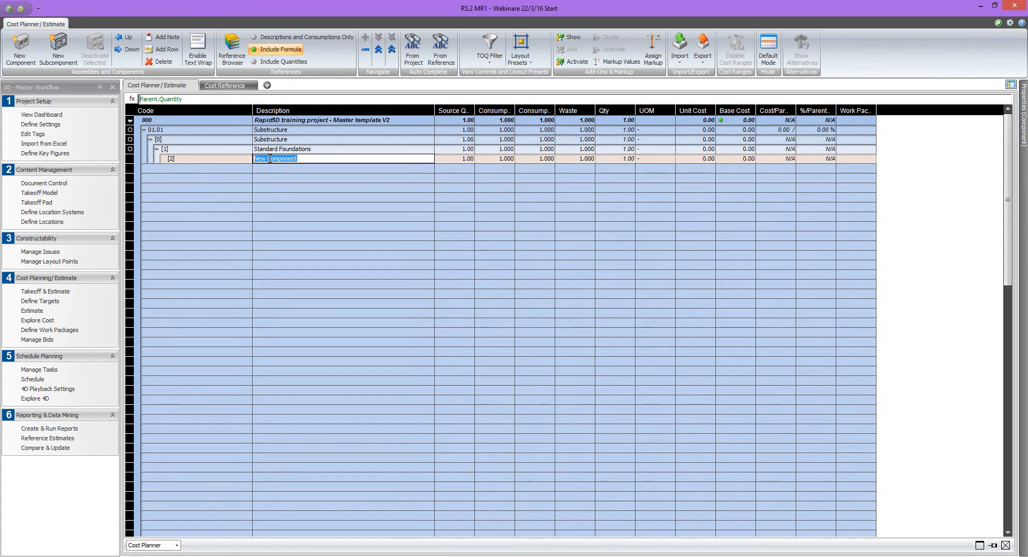
{"action": "type", "text": "Strip Foundations"}
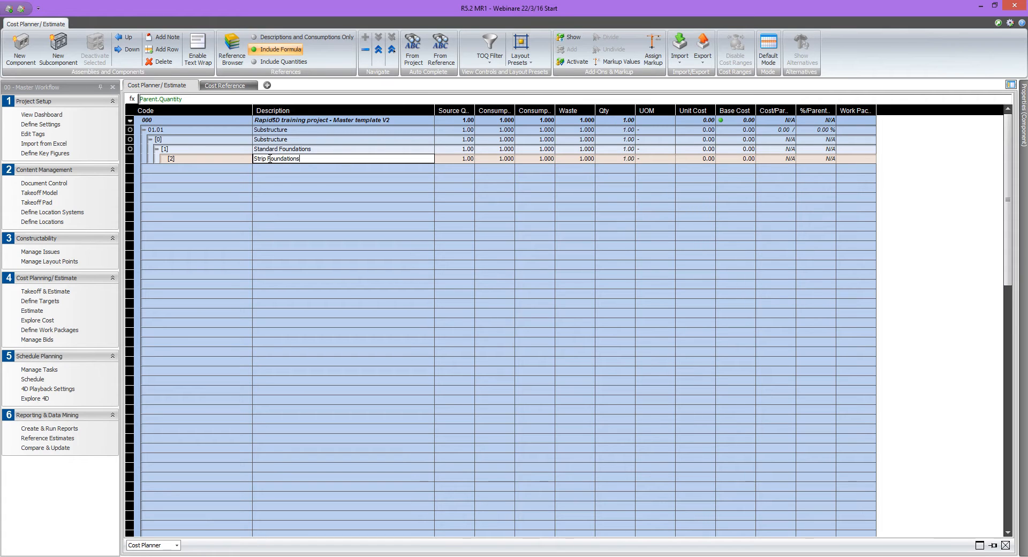
Add a subcomponent nested under Strip Foundations and describe it as "In-situ Continuous Footing".
{"action": "key", "text": "Return"}
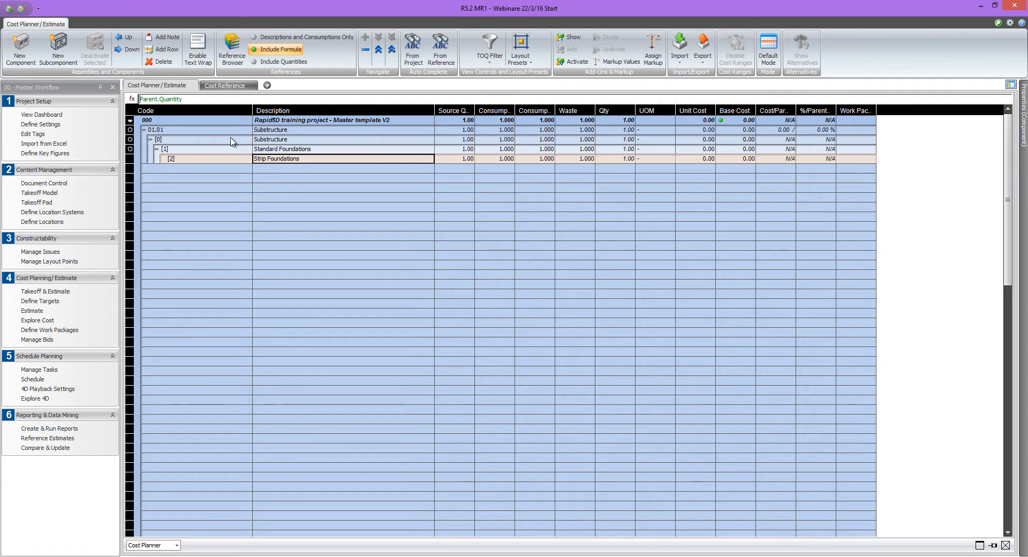
{"action": "left_click", "coordinate": [58, 52]}
{"action": "left_click", "coordinate": [278, 175]}
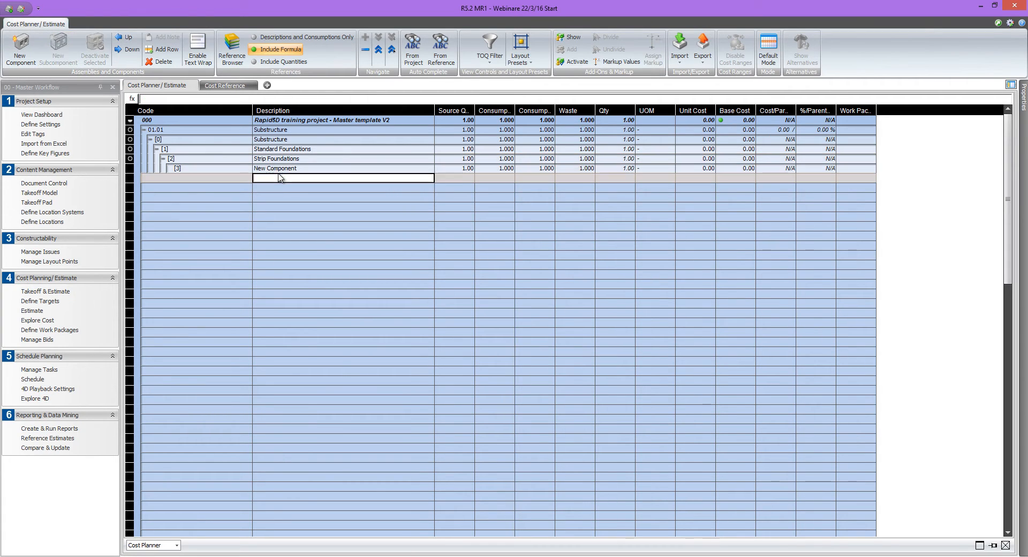
{"action": "left_click", "coordinate": [278, 168]}
{"action": "type", "text": "In"}
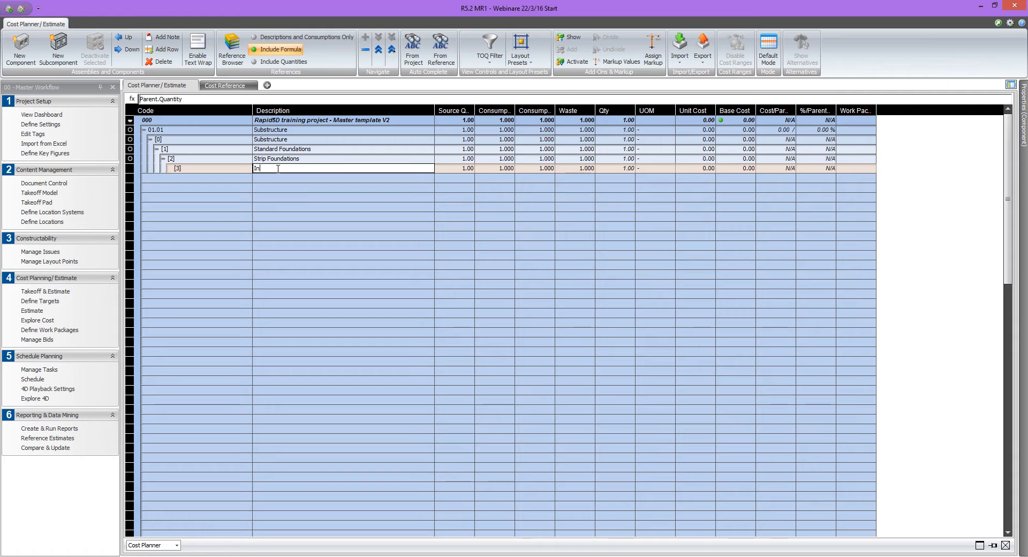
{"action": "type", "text": "-situ Continuous Footing"}
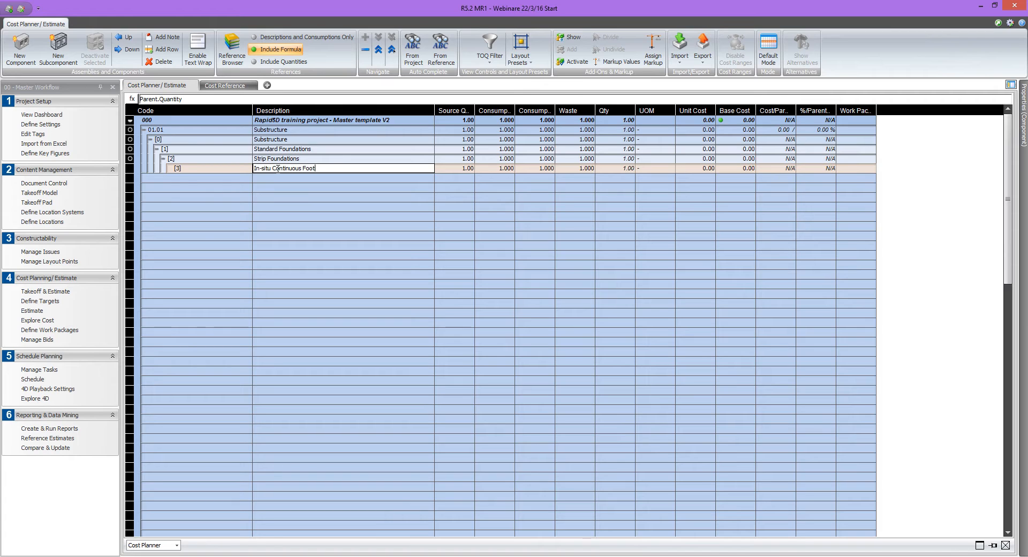
Code the nested Substructure, Standard Foundations and Strip Foundations rows as 01.01.01, 01.01.01.01 and 01.01.01.01.01.
{"action": "double_click", "coordinate": [166, 140]}
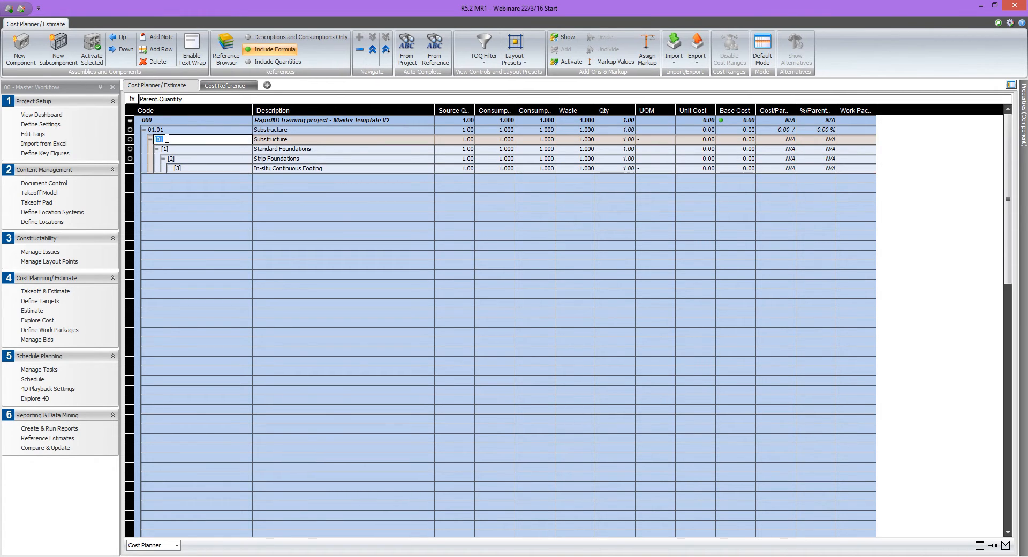
{"action": "type", "text": "01.01.01"}
{"action": "double_click", "coordinate": [169, 149]}
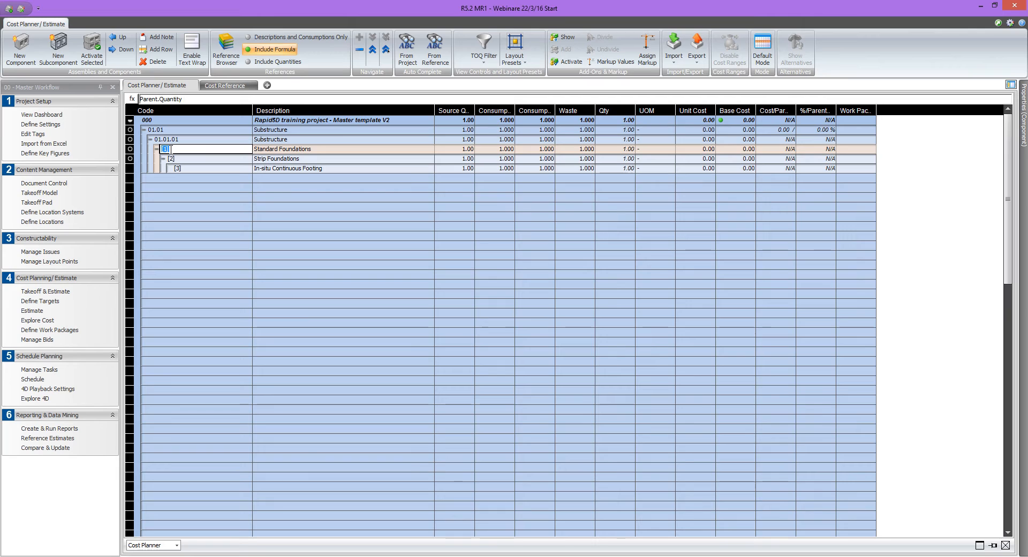
{"action": "type", "text": "01.01.0"}
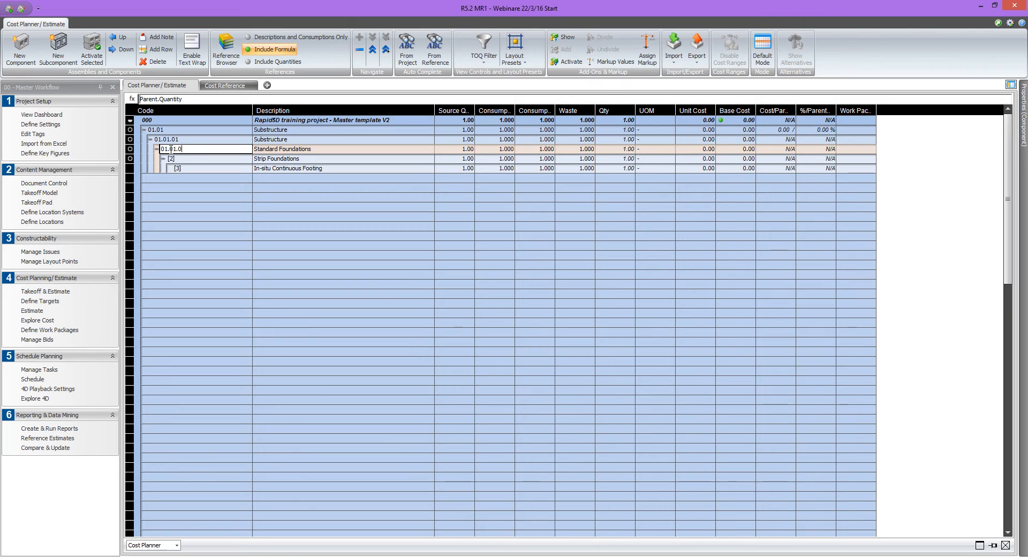
{"action": "type", "text": "1.01"}
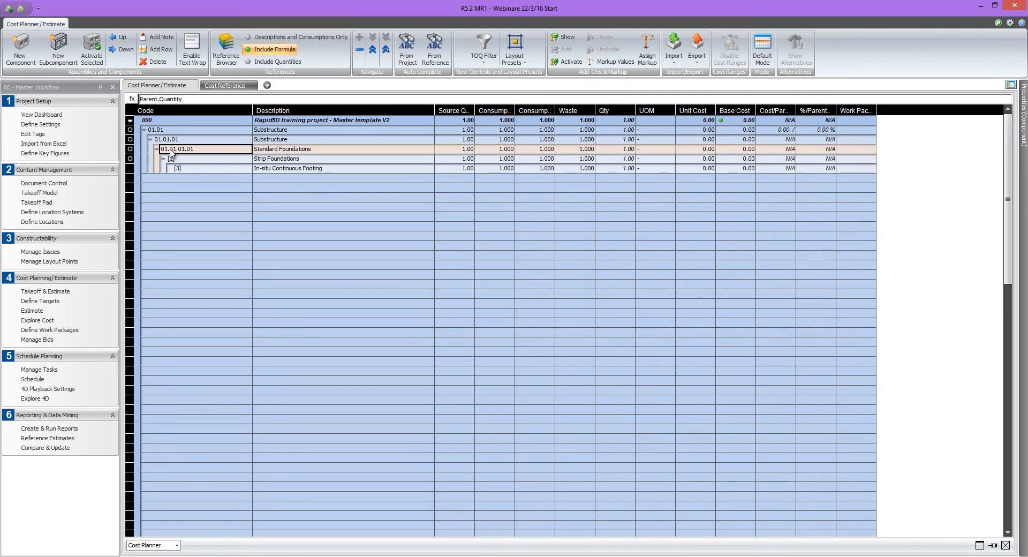
{"action": "double_click", "coordinate": [182, 159]}
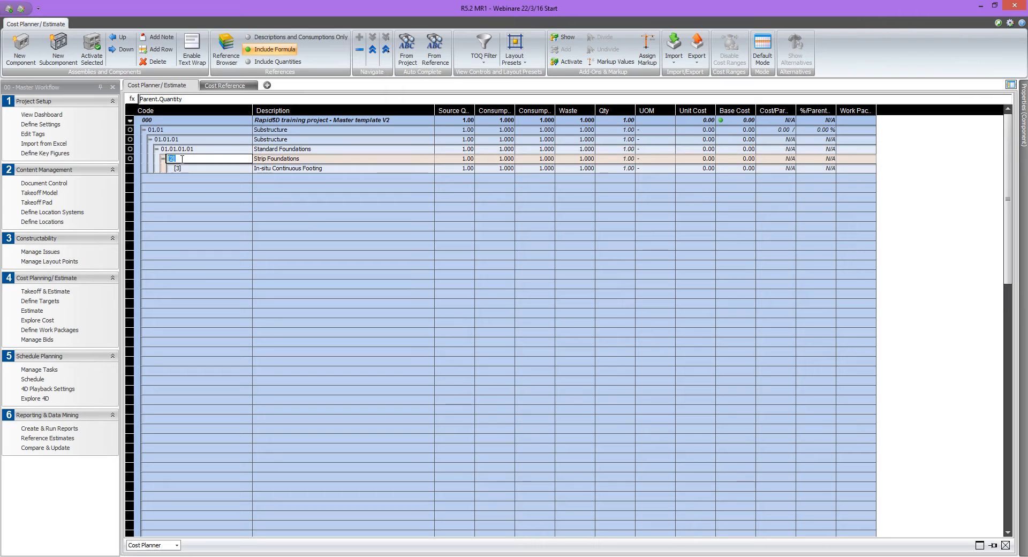
{"action": "type", "text": "01.01.01.01"}
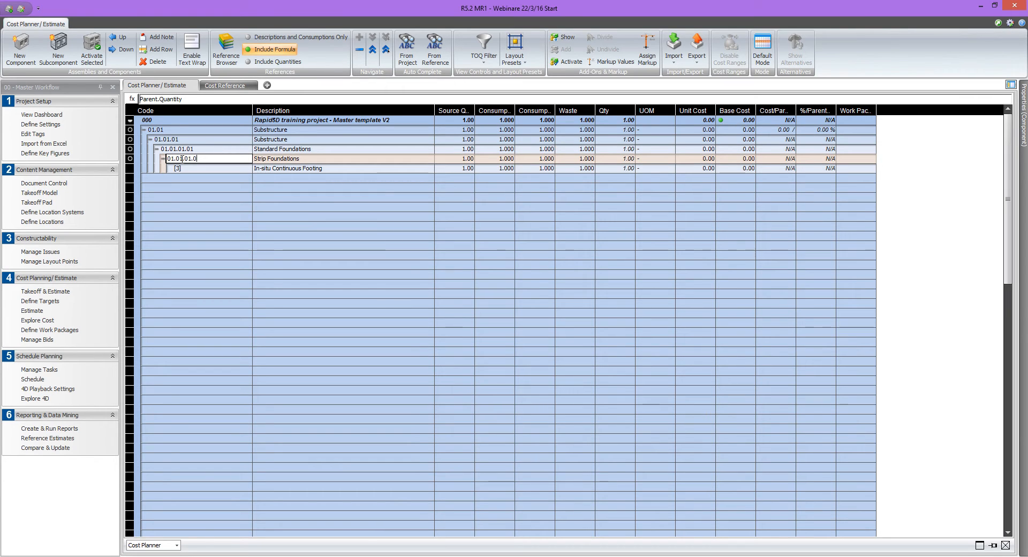
{"action": "type", "text": ".01"}
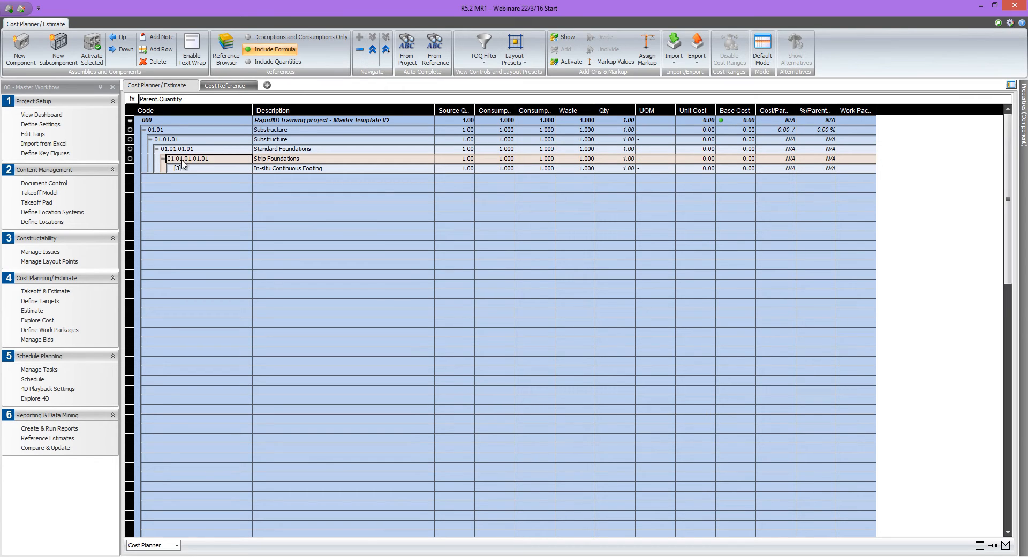
Set the code of the In-situ Continuous Footing row to 01.01.01.01.01.0010.
{"action": "double_click", "coordinate": [187, 168]}
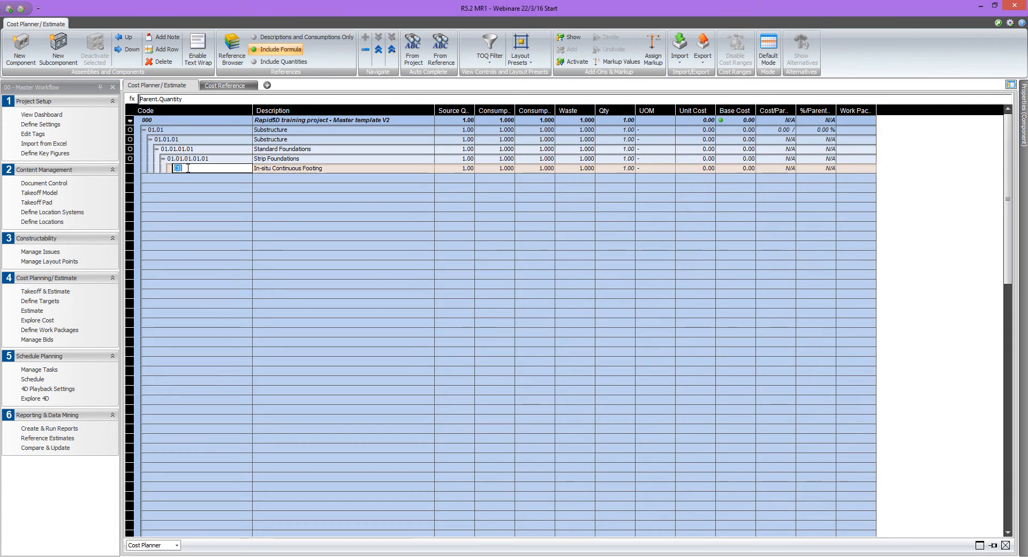
{"action": "type", "text": "01.01.01.01.01"}
{"action": "type", "text": ".00"}
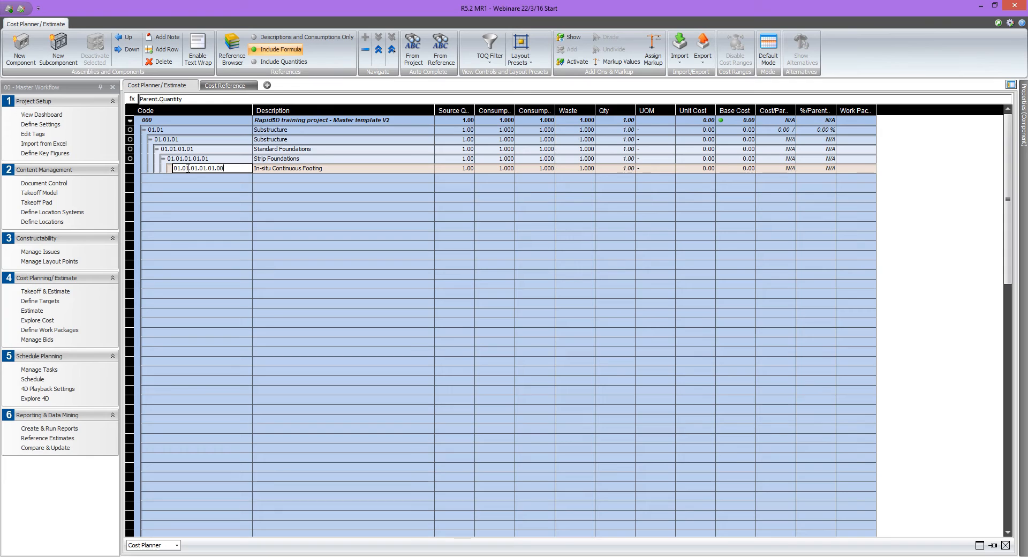
{"action": "type", "text": "10"}
{"action": "key", "text": "Return"}
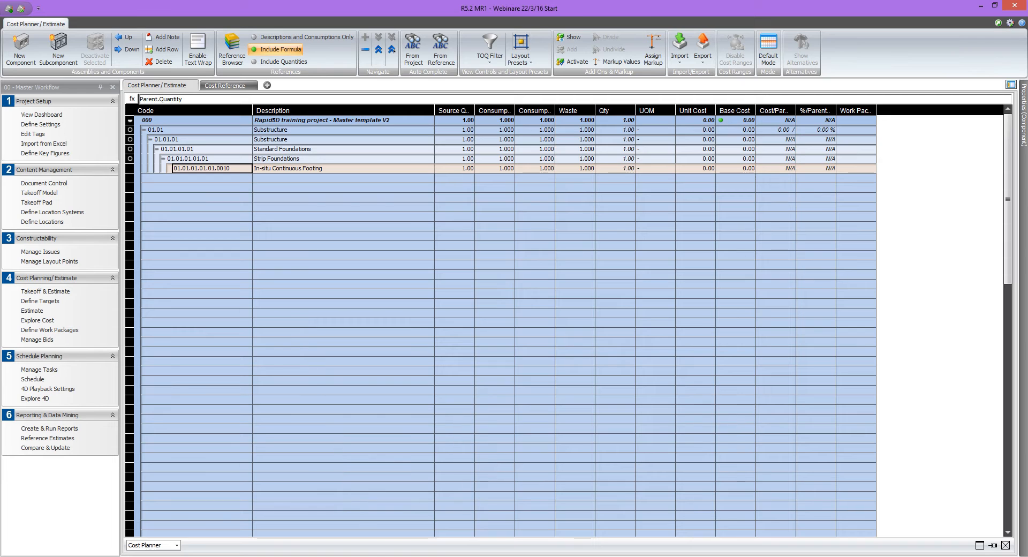
Copy codes A8:A18 from the Methods workbook in Excel and paste them as new rows below In-situ Continuous Footing in the Cost Planner.
{"action": "key", "text": "alt+Tab"}
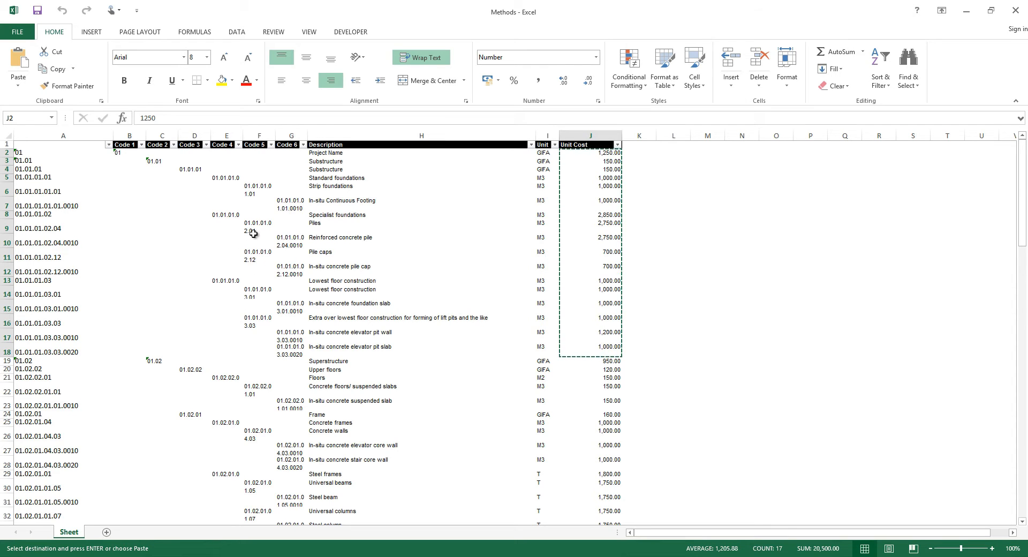
{"action": "left_click", "coordinate": [30, 217]}
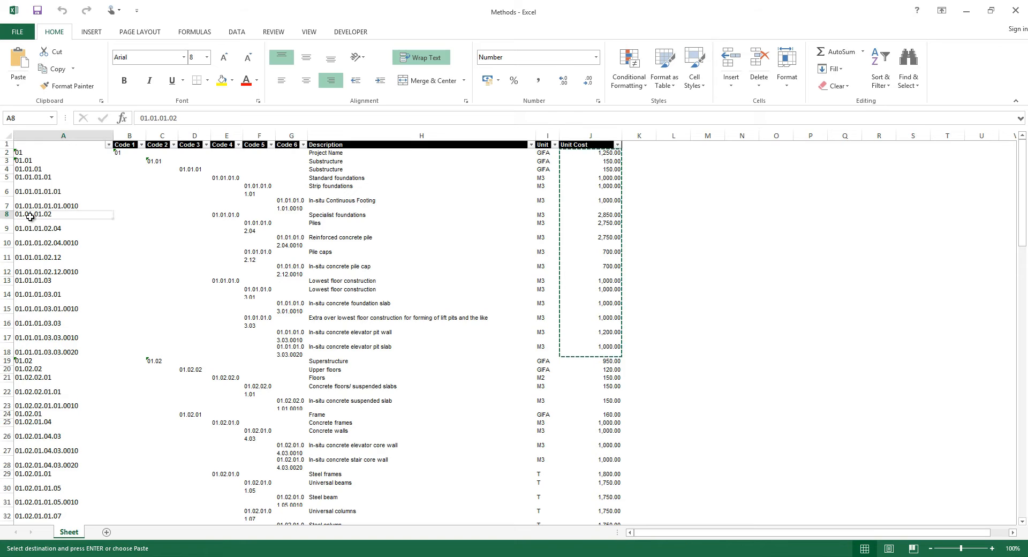
{"action": "left_click_drag", "start_coordinate": [30, 216], "coordinate": [54, 349]}
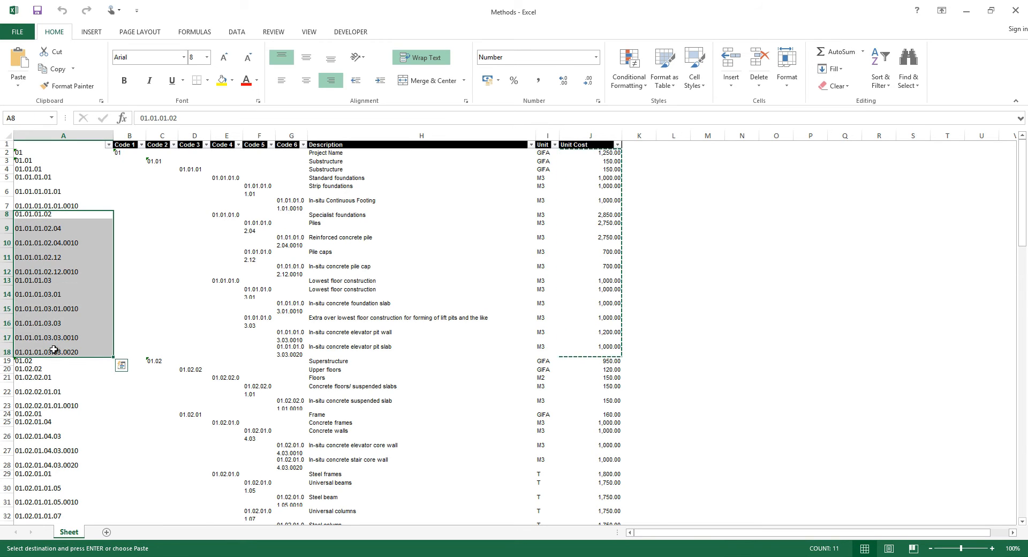
{"action": "key", "text": "ctrl+c"}
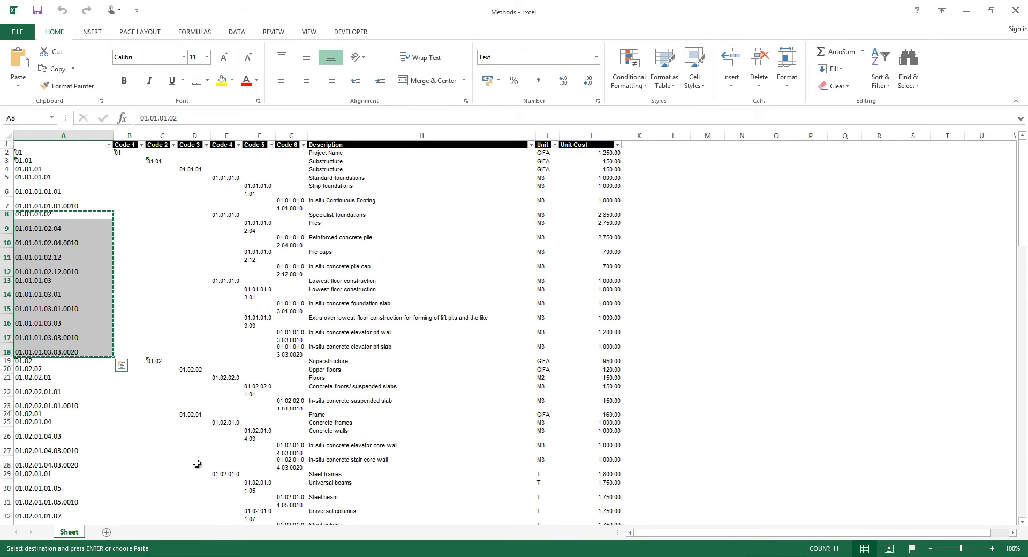
{"action": "mouse_move", "coordinate": [243, 556]}
{"action": "left_click", "coordinate": [243, 519]}
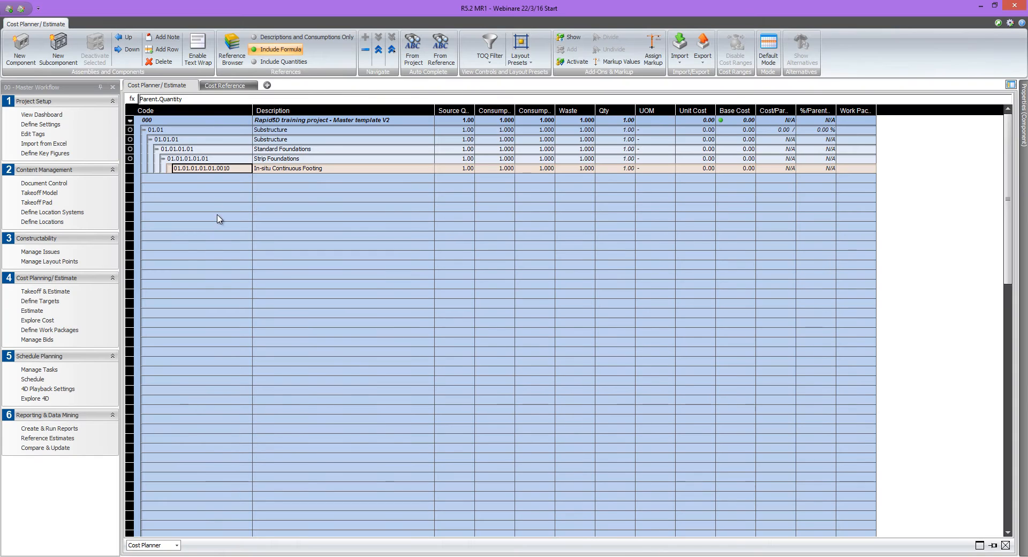
{"action": "left_click", "coordinate": [184, 178]}
{"action": "right_click", "coordinate": [185, 179]}
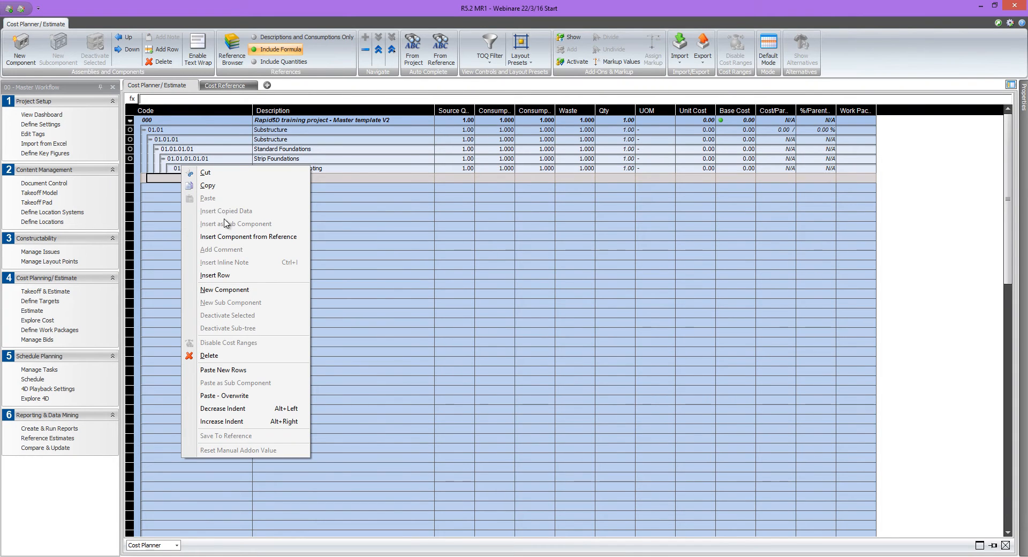
{"action": "left_click", "coordinate": [217, 370]}
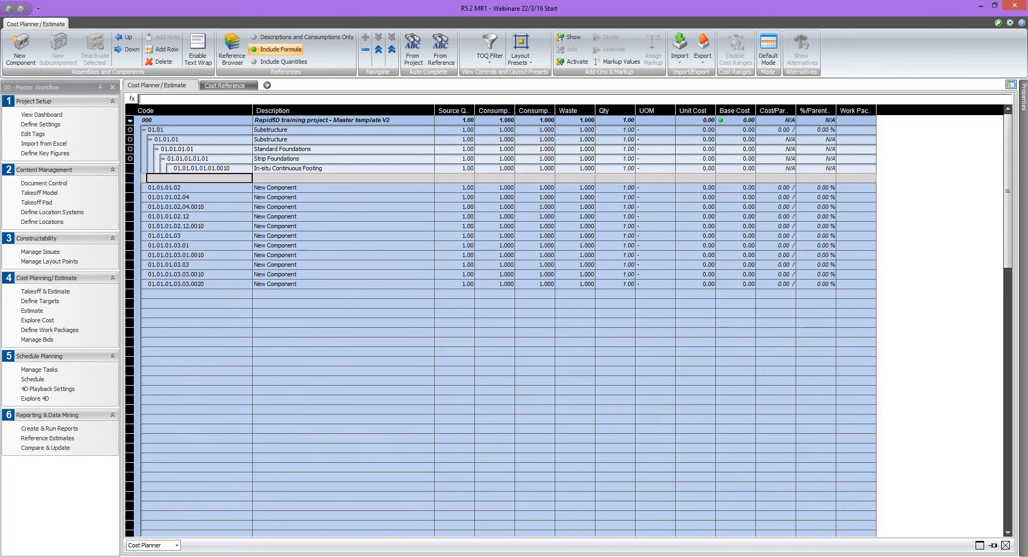
Copy descriptions H8:H18 from the Methods workbook in Excel and overwrite the descriptions of the pasted rows, starting at 01.01.01.02.
{"action": "key", "text": "alt+Tab"}
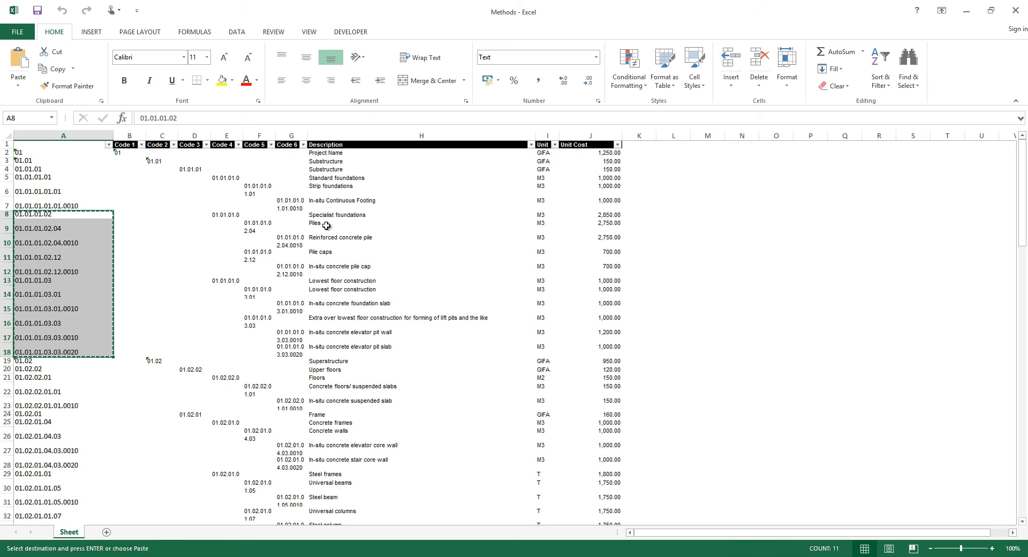
{"action": "left_click_drag", "start_coordinate": [323, 215], "coordinate": [331, 351]}
{"action": "key", "text": "ctrl+c"}
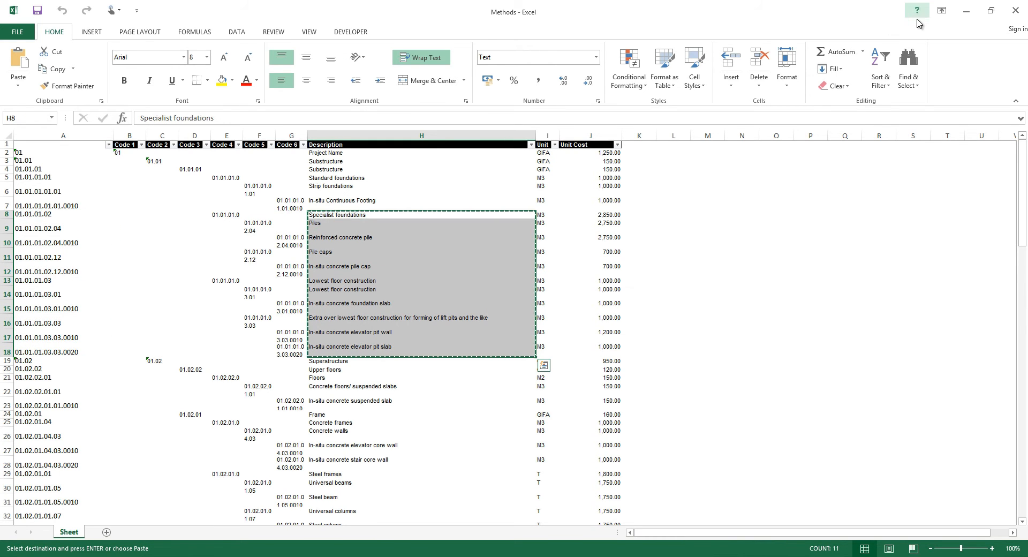
{"action": "left_click", "coordinate": [967, 11]}
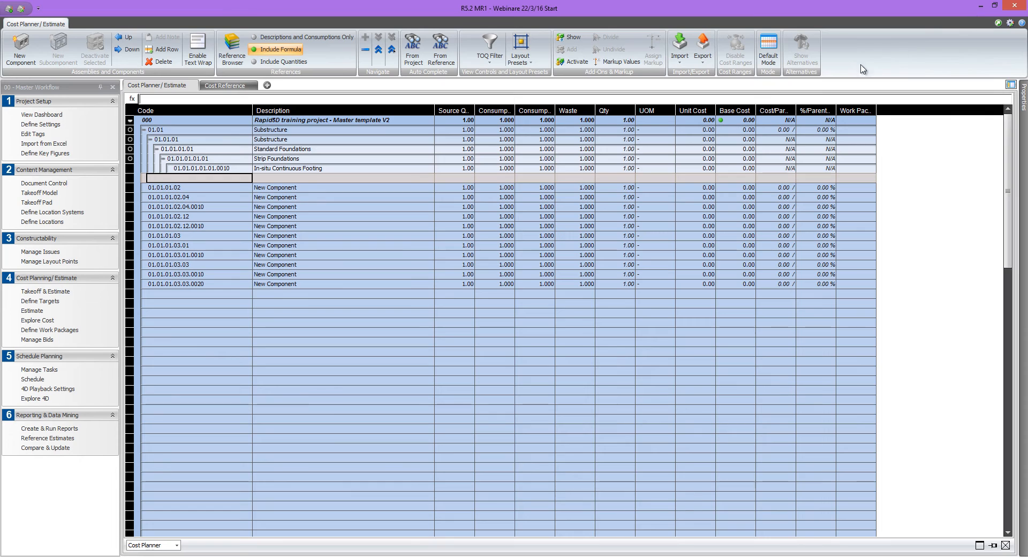
{"action": "left_click", "coordinate": [289, 189]}
{"action": "right_click", "coordinate": [289, 191]}
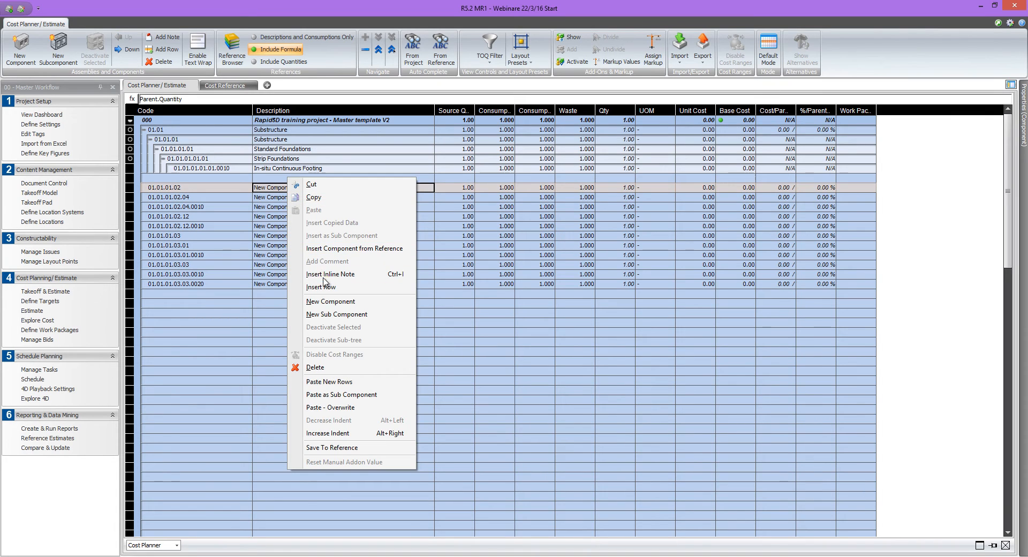
{"action": "left_click", "coordinate": [318, 408]}
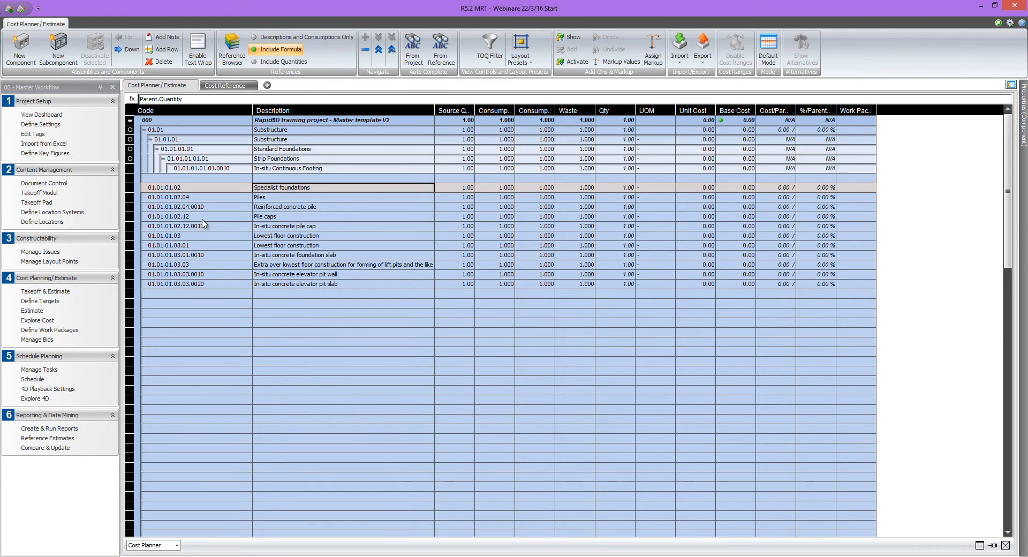
Nest the pasted rows under their parent codes, grouping them beneath Specialist foundations (01.01.01.02) and Lowest floor construction (01.01.01.03).
{"action": "left_click", "coordinate": [186, 207]}
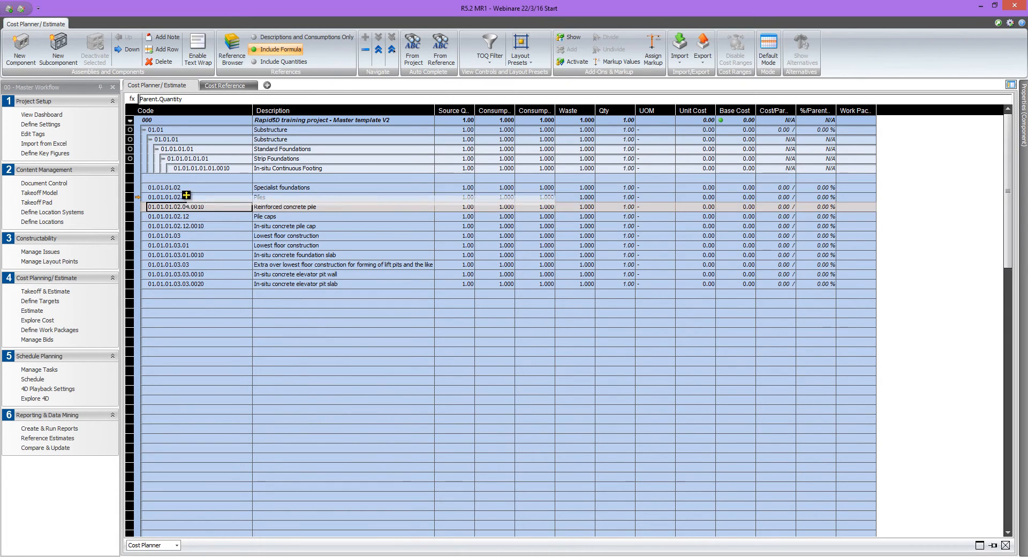
{"action": "left_click", "coordinate": [177, 225]}
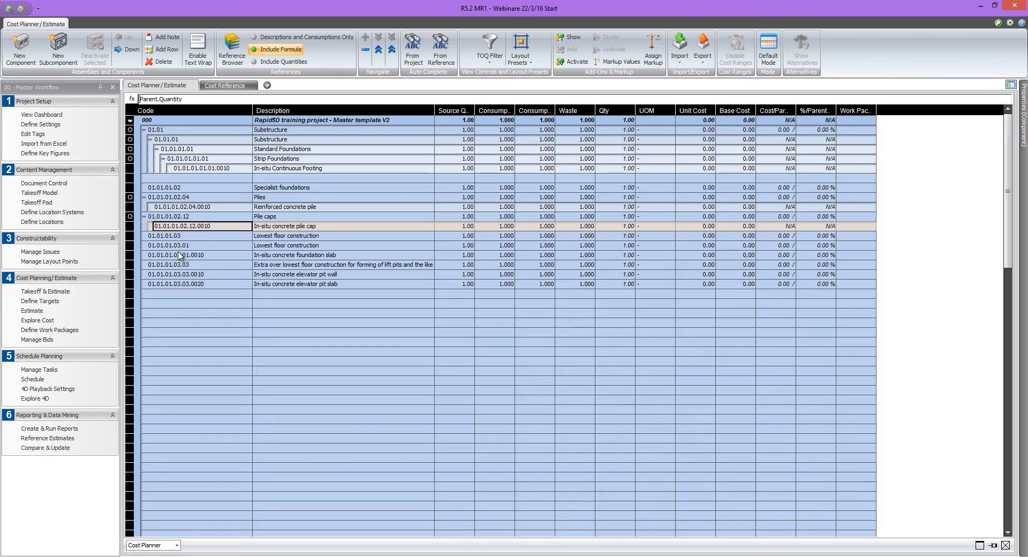
{"action": "mouse_move", "coordinate": [177, 249]}
{"action": "left_mouse_down"}
{"action": "mouse_move", "coordinate": [184, 265]}
{"action": "mouse_move", "coordinate": [175, 236]}
{"action": "left_mouse_up"}
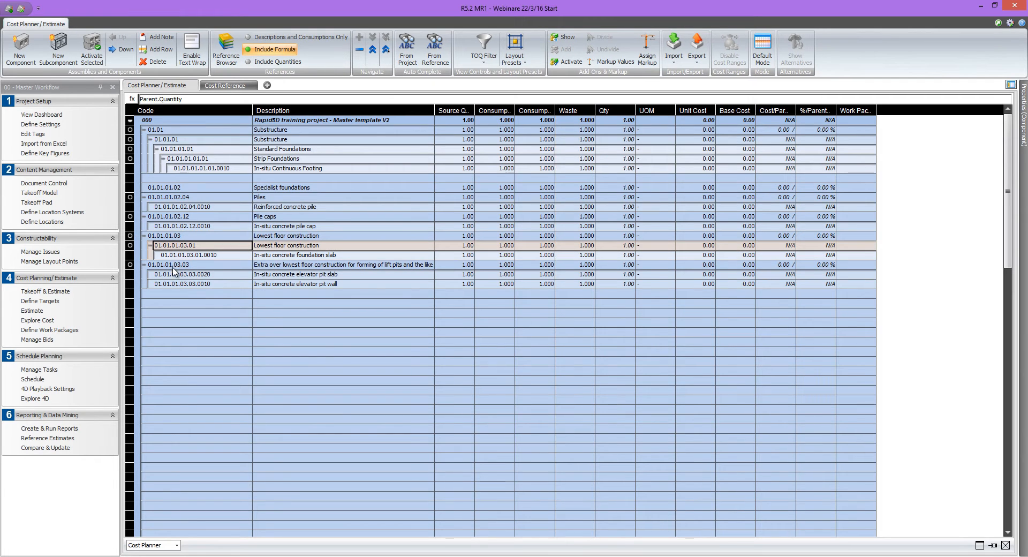
{"action": "left_click_drag", "start_coordinate": [172, 263], "coordinate": [177, 193]}
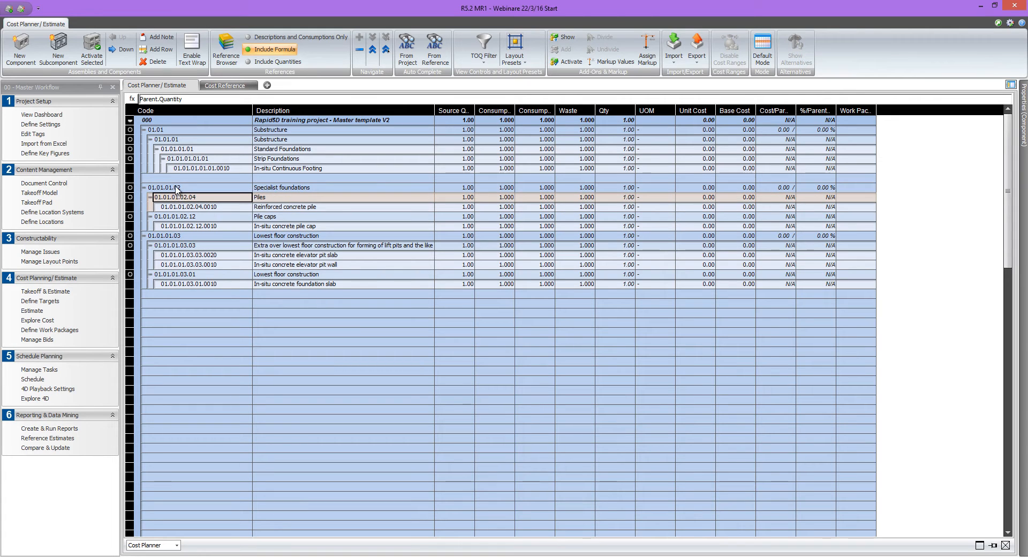
Move the Specialist foundations and Lowest floor construction groups under Substructure 01.01.01 and sort the rows by code in ascending order.
{"action": "left_click", "coordinate": [173, 188]}
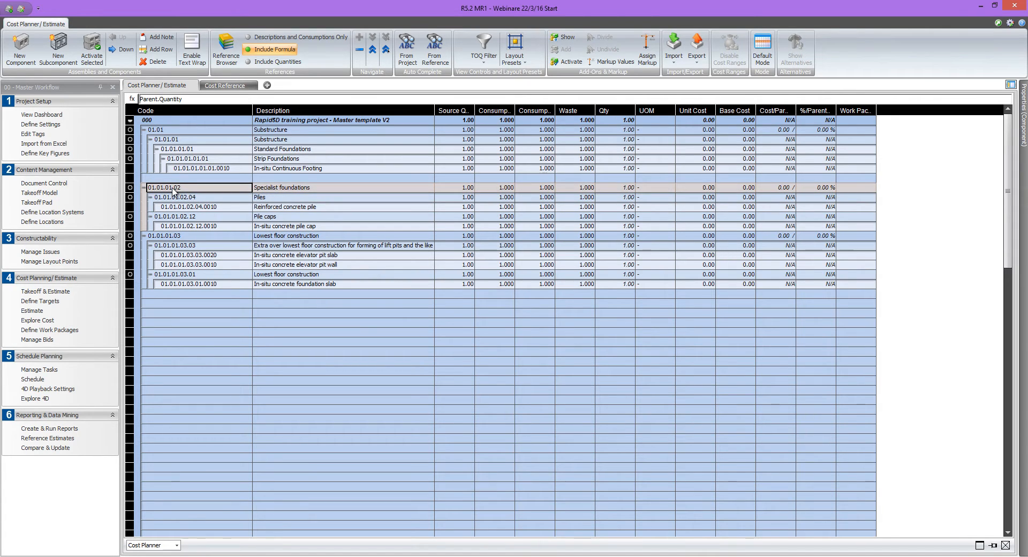
{"action": "left_click_drag", "start_coordinate": [174, 190], "coordinate": [173, 142]}
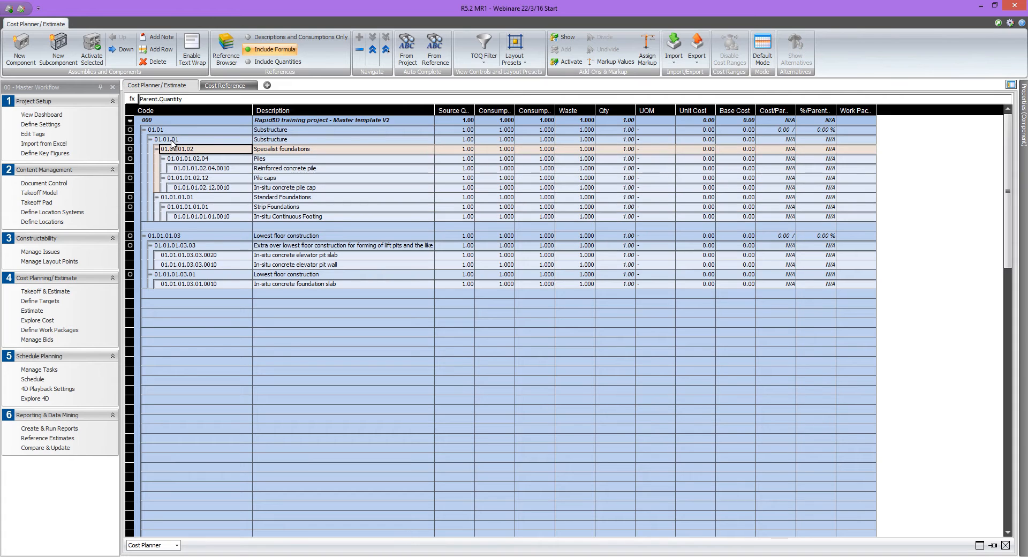
{"action": "left_click_drag", "start_coordinate": [181, 238], "coordinate": [171, 144]}
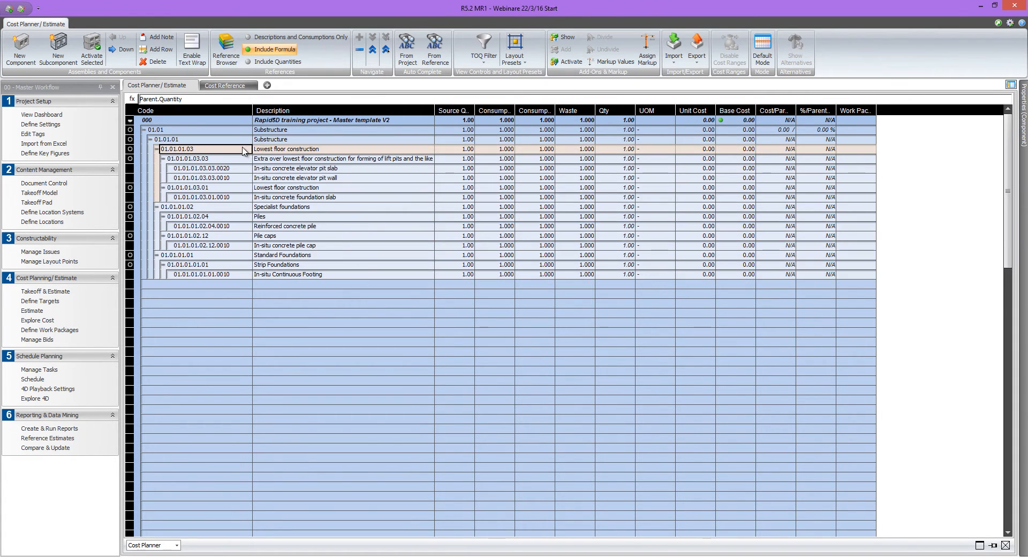
{"action": "left_click", "coordinate": [204, 111]}
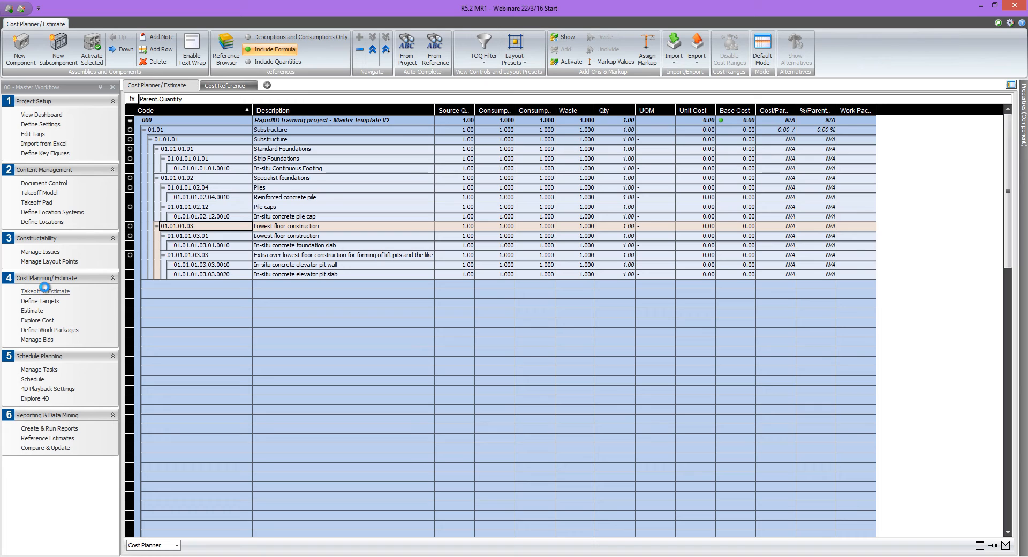
Open the Takeoff & Estimate view.
{"action": "left_click", "coordinate": [45, 291]}
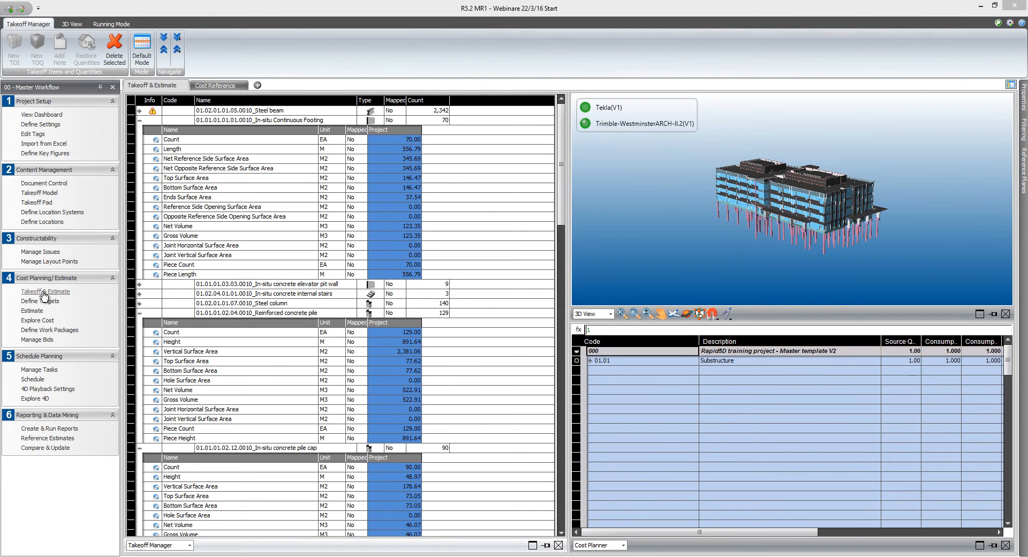
Expand the Substructure hierarchy in the cost plan to the reinforced concrete pile, in-situ pile cap and continuous footing components.
{"action": "left_click", "coordinate": [591, 361]}
{"action": "left_click", "coordinate": [596, 371]}
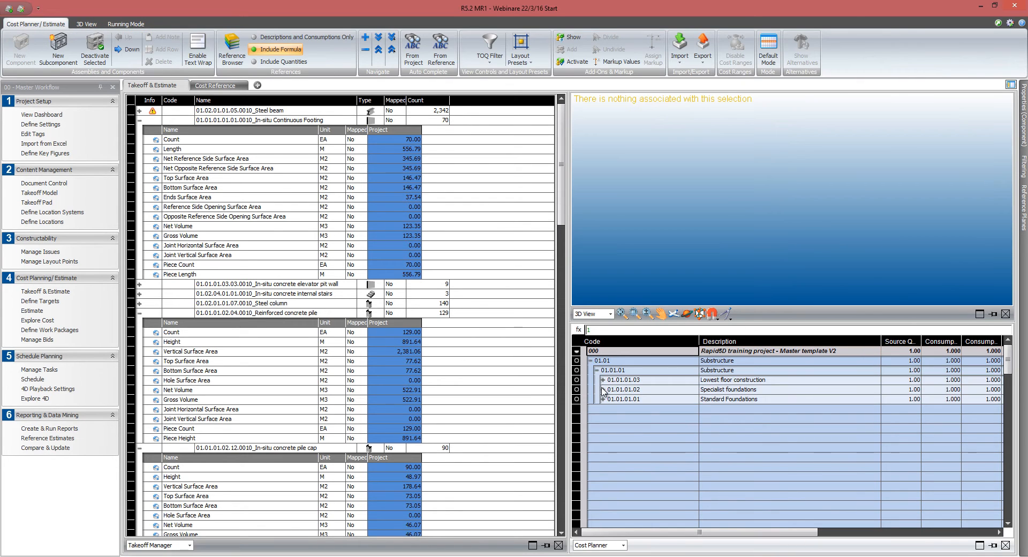
{"action": "left_click", "coordinate": [604, 390]}
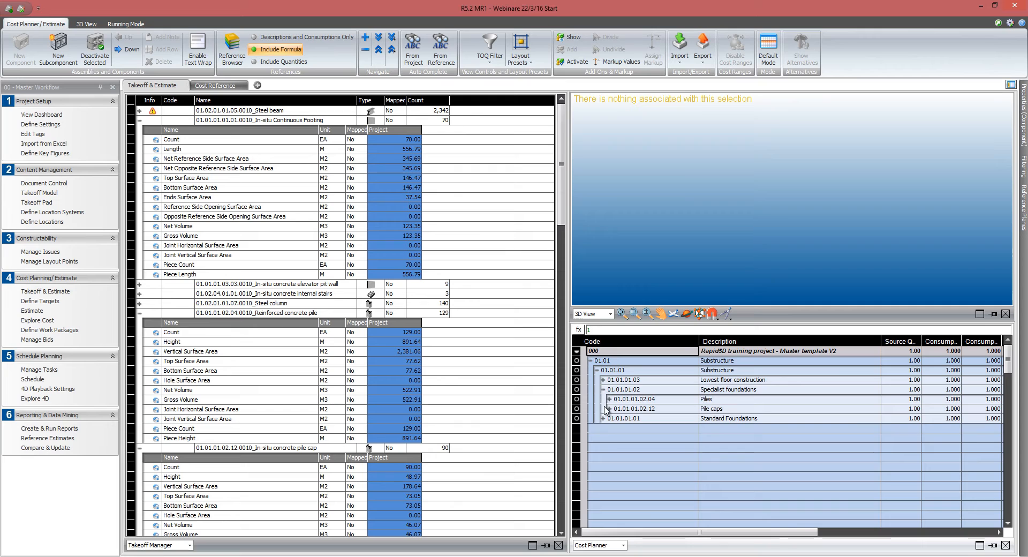
{"action": "left_click", "coordinate": [609, 409]}
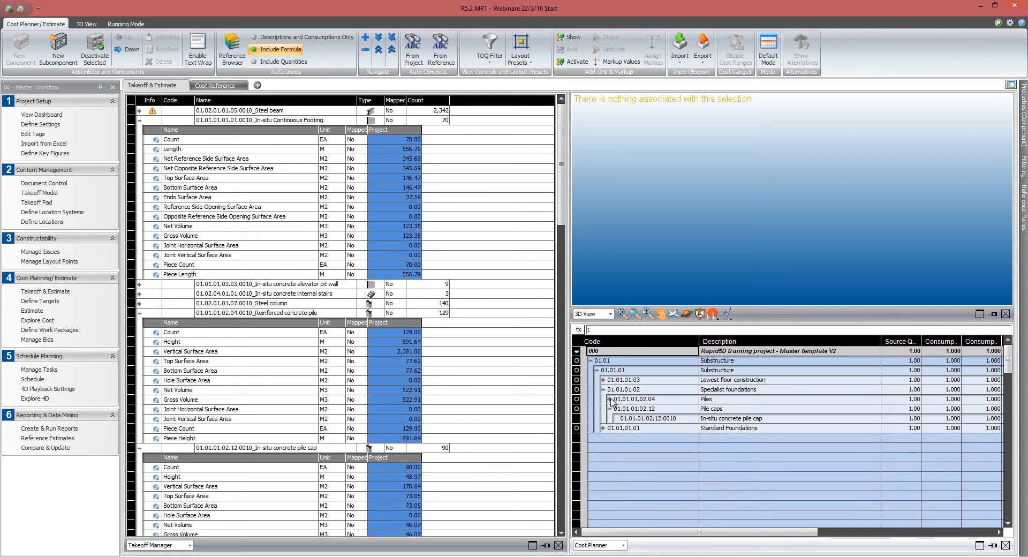
{"action": "left_click", "coordinate": [611, 399]}
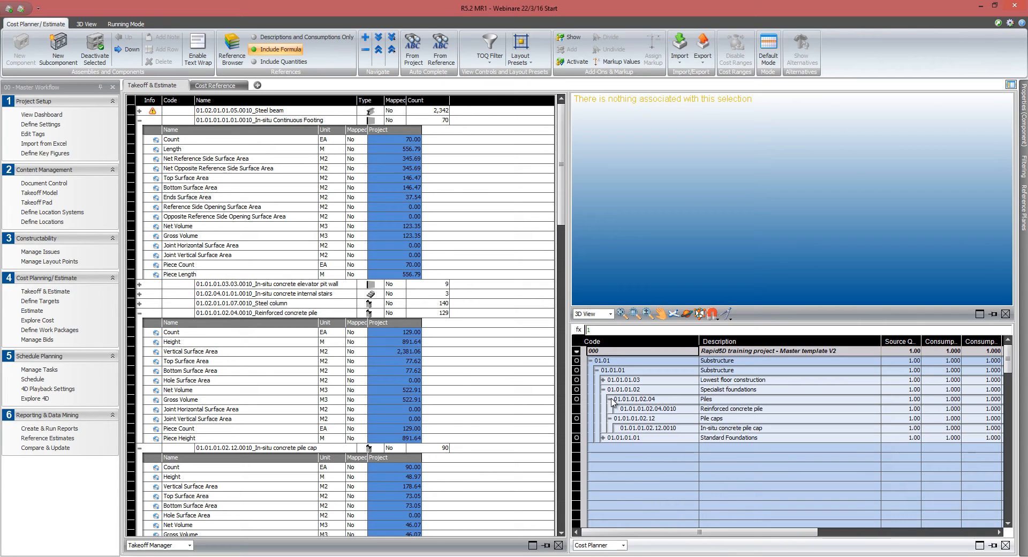
{"action": "left_click", "coordinate": [604, 438]}
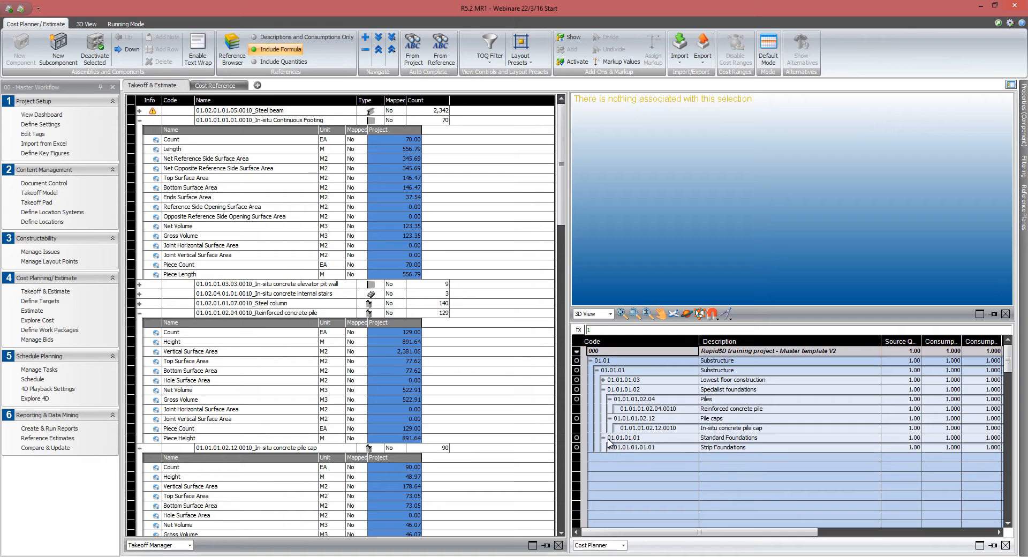
{"action": "left_click", "coordinate": [610, 448]}
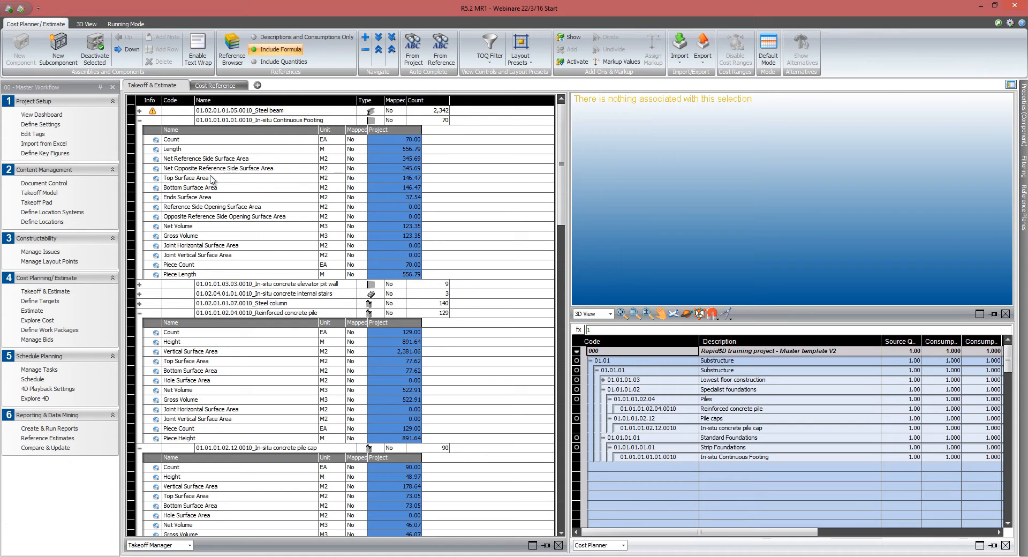
Map the continuous footing's Length, the reinforced concrete pile's Height and the pile cap's Net Volume to their matching cost plan components.
{"action": "left_click_drag", "start_coordinate": [169, 151], "coordinate": [713, 457]}
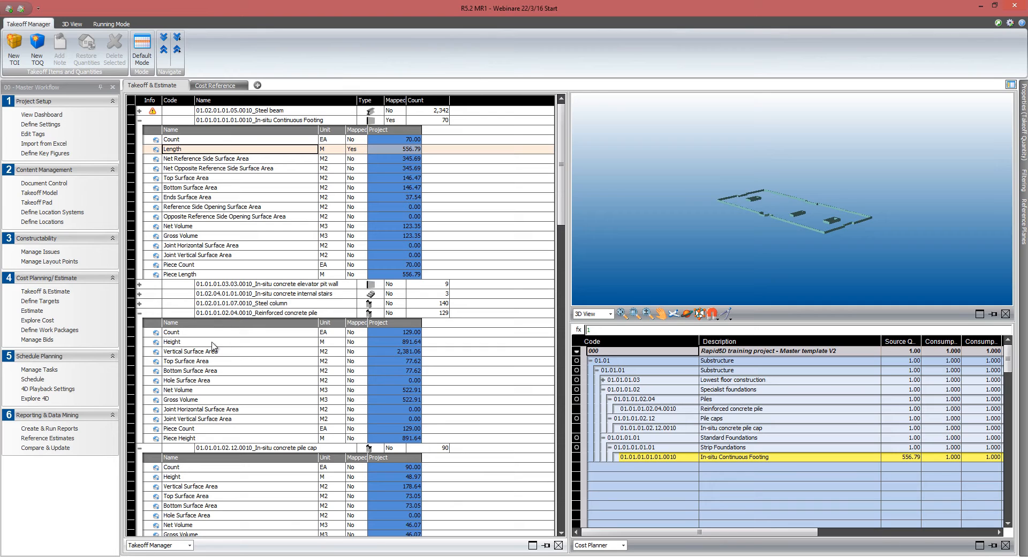
{"action": "left_click_drag", "start_coordinate": [173, 345], "coordinate": [727, 411]}
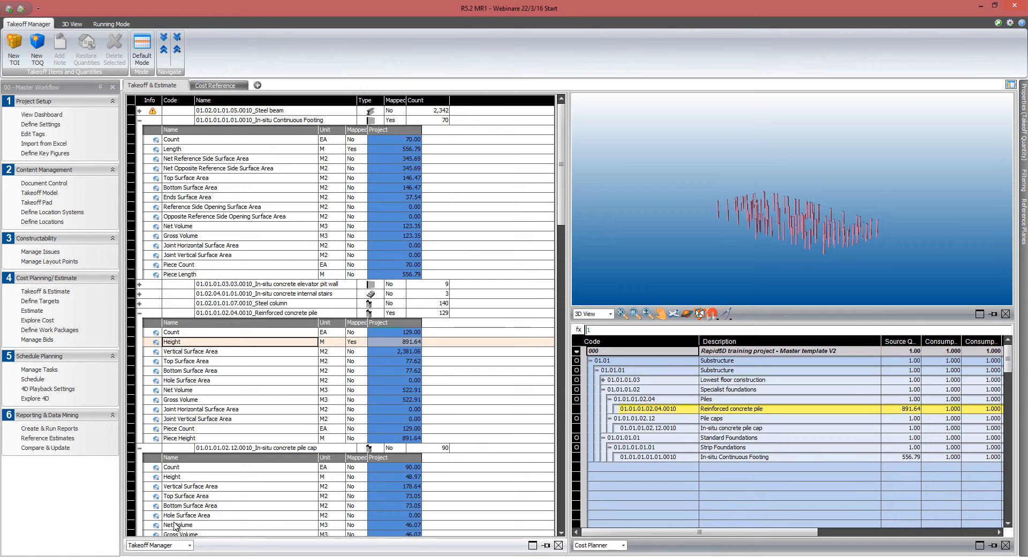
{"action": "left_click_drag", "start_coordinate": [175, 526], "coordinate": [738, 427]}
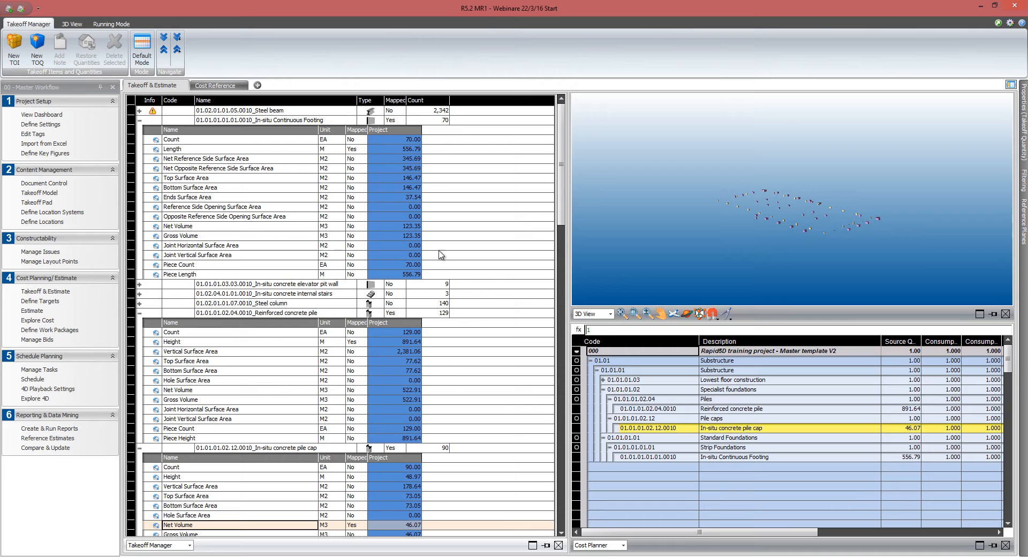
From the NRM2 Methods cost reference, add Excavation to foundations (05.06.0010) beneath the In-situ concrete pile cap component 01.01.01.02.12.0010.
{"action": "left_click", "coordinate": [214, 85]}
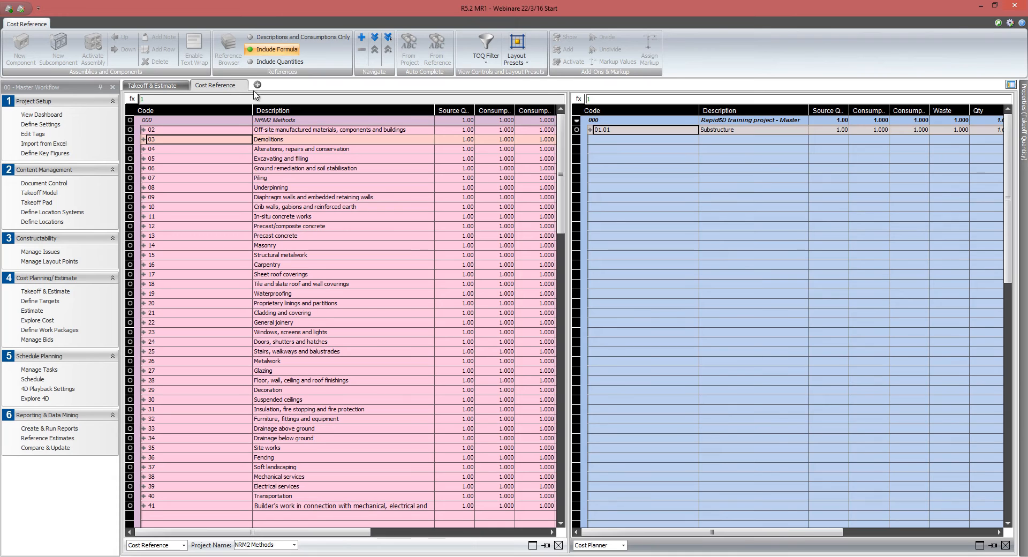
{"action": "left_click", "coordinate": [591, 129]}
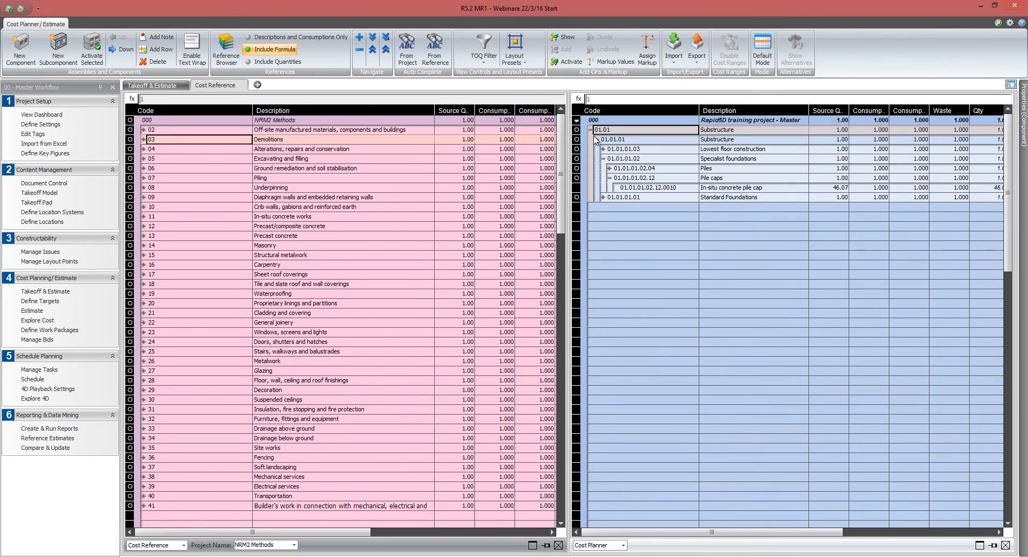
{"action": "left_click", "coordinate": [632, 189]}
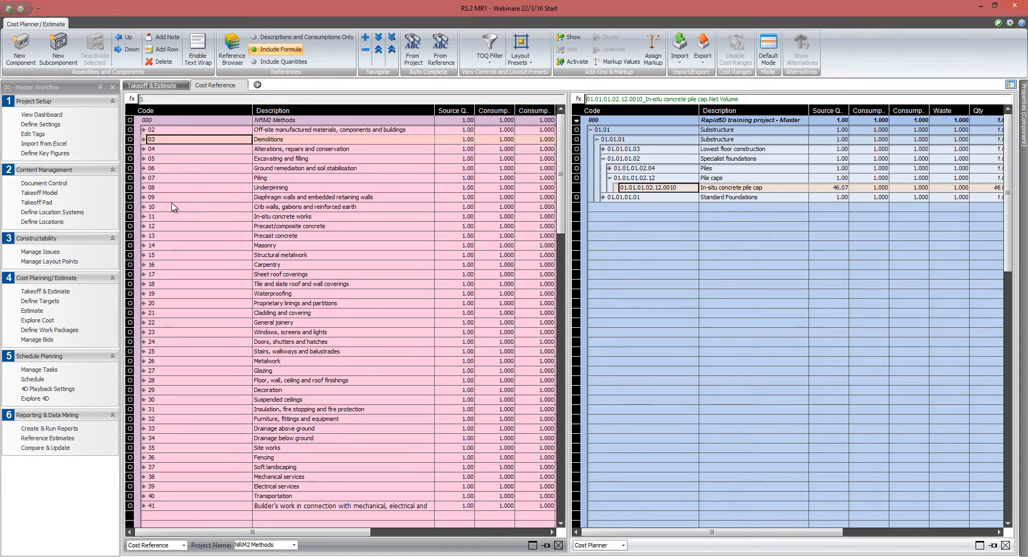
{"action": "left_click", "coordinate": [143, 160]}
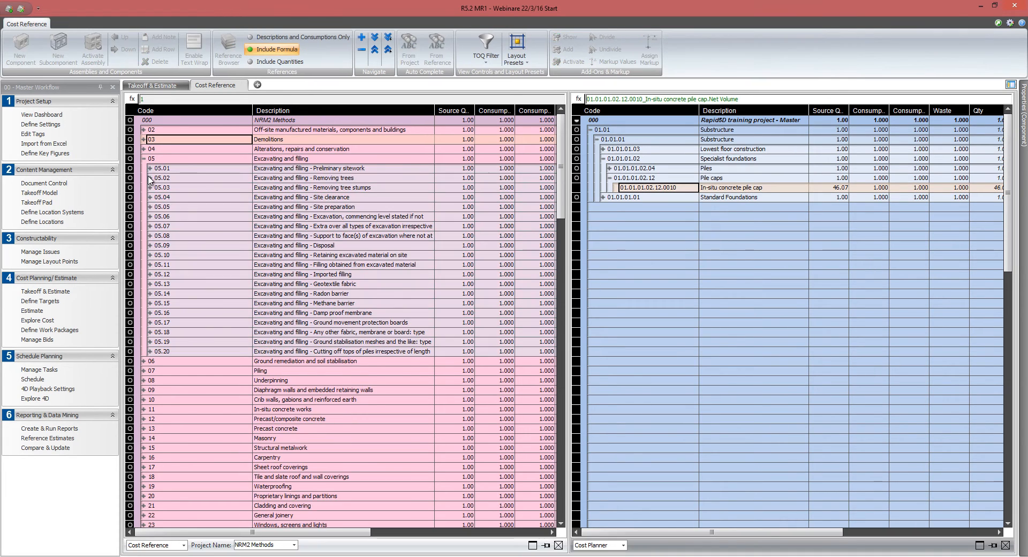
{"action": "left_click", "coordinate": [150, 217]}
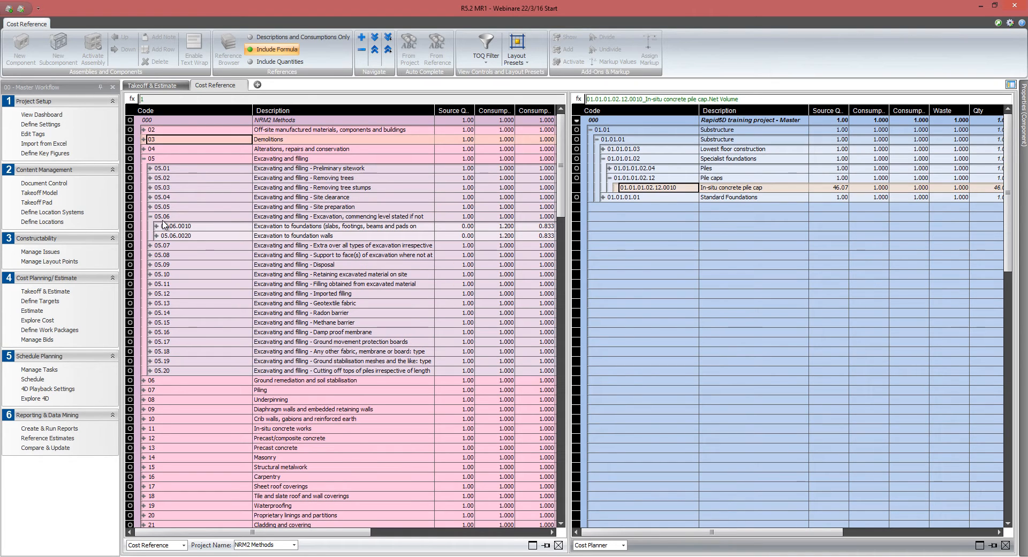
{"action": "mouse_move", "coordinate": [175, 228]}
{"action": "left_mouse_down"}
{"action": "mouse_move", "coordinate": [412, 241]}
{"action": "mouse_move", "coordinate": [636, 187]}
{"action": "left_mouse_up"}
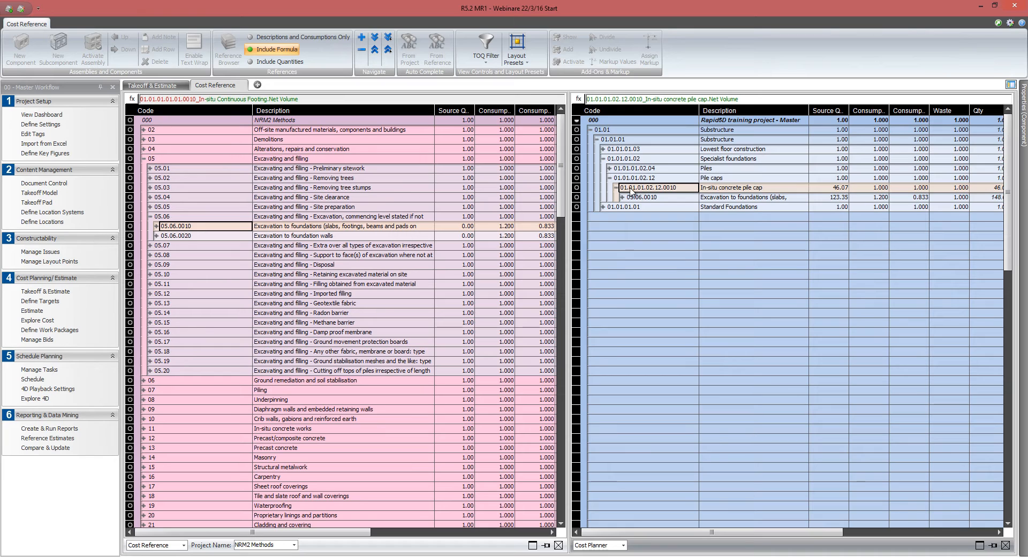
Add Water proof membrane (05.16.0010) and Concrete - Mass concrete - foundations (11.01.0010) from the reference beneath the In-situ concrete pile cap.
{"action": "left_click", "coordinate": [151, 333]}
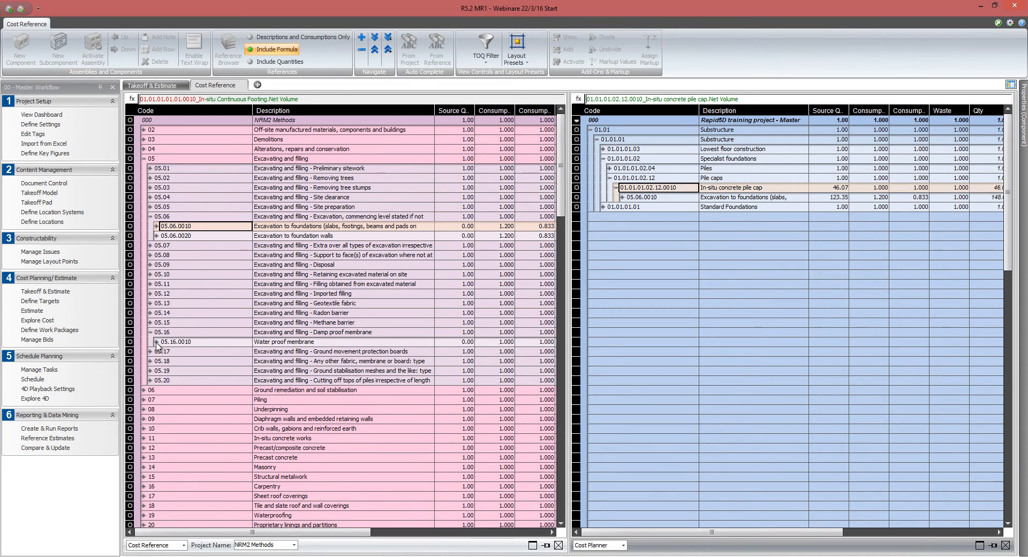
{"action": "left_click_drag", "start_coordinate": [168, 342], "coordinate": [665, 192]}
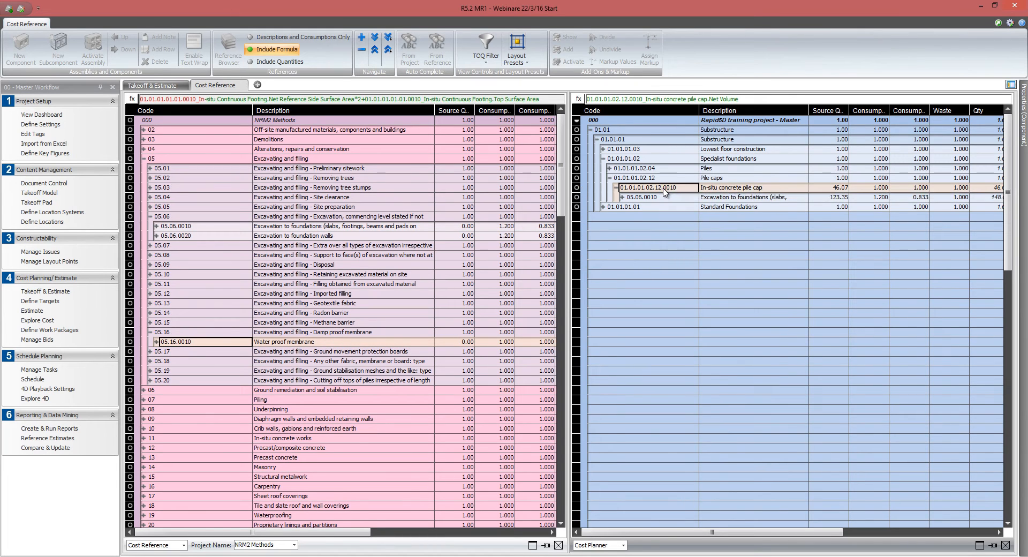
{"action": "left_click", "coordinate": [144, 438]}
{"action": "left_click", "coordinate": [151, 448]}
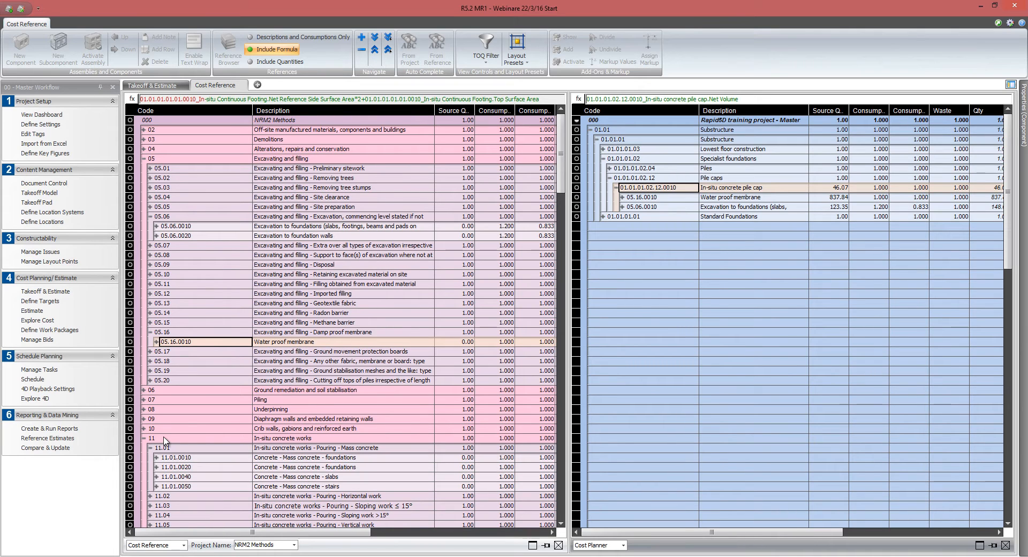
{"action": "scroll", "coordinate": [166, 442], "scroll_direction": "down", "scroll_amount": 3}
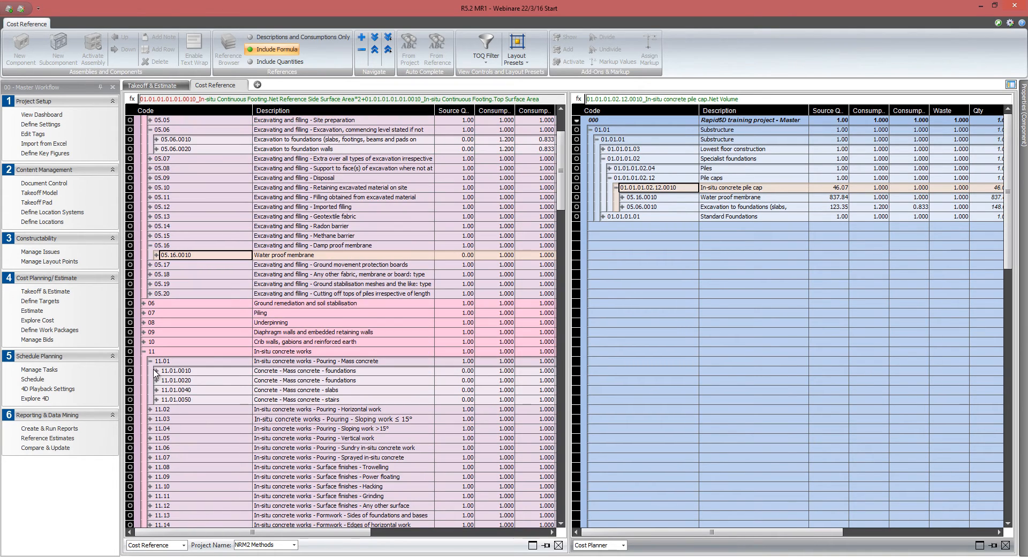
{"action": "left_click", "coordinate": [156, 370]}
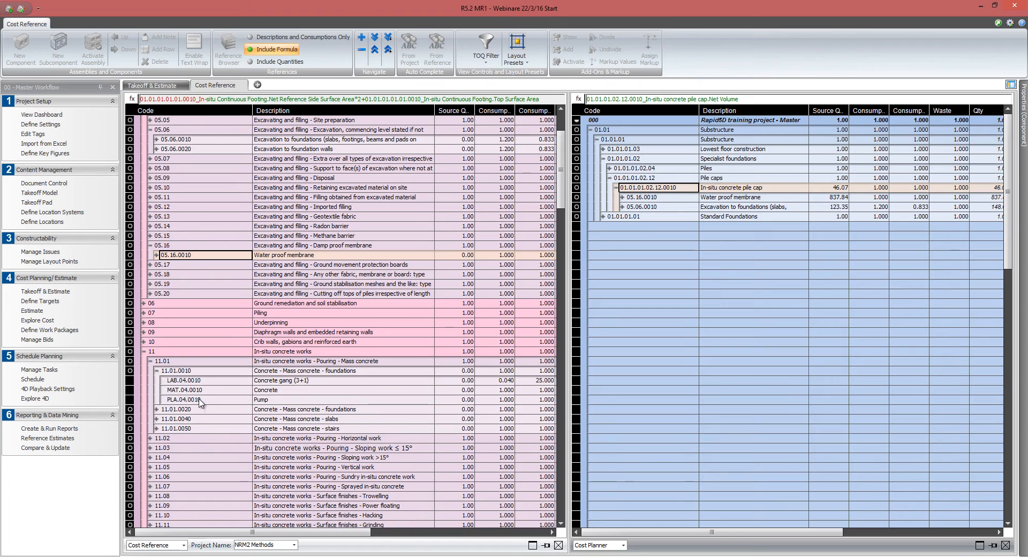
{"action": "mouse_move", "coordinate": [182, 370]}
{"action": "left_mouse_down"}
{"action": "mouse_move", "coordinate": [367, 349]}
{"action": "mouse_move", "coordinate": [614, 246]}
{"action": "mouse_move", "coordinate": [653, 196]}
{"action": "left_mouse_up"}
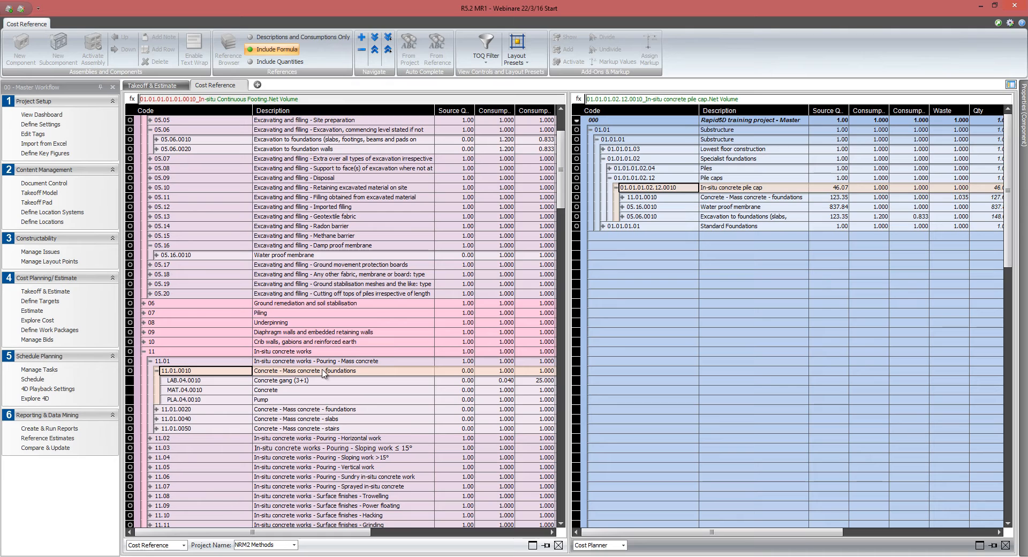
Add Formwork - Foundation system (11.13.0010) from the reference's In-situ concrete works beneath the In-situ concrete pile cap.
{"action": "left_click", "coordinate": [191, 517]}
{"action": "scroll", "coordinate": [193, 492], "scroll_direction": "down", "scroll_amount": 9}
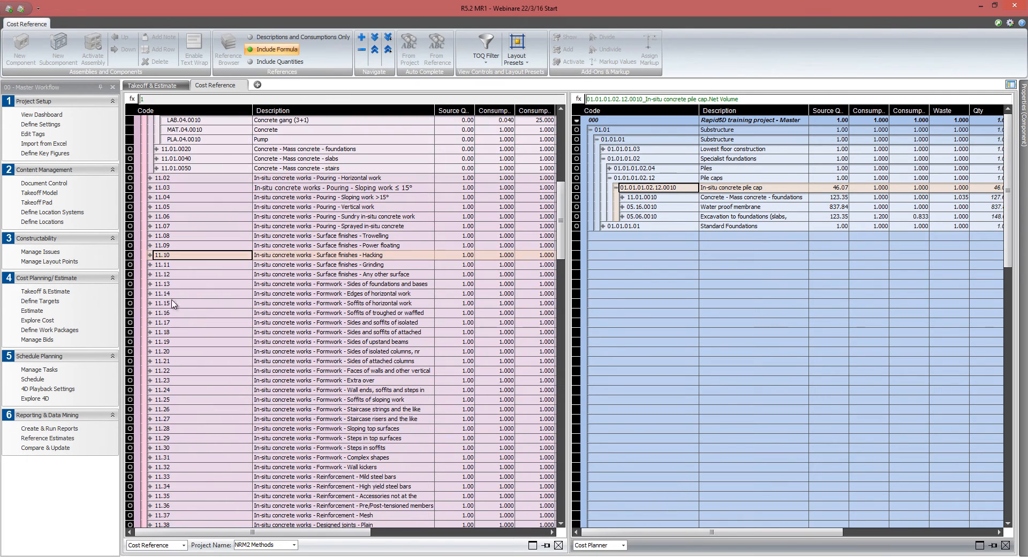
{"action": "left_click", "coordinate": [150, 284]}
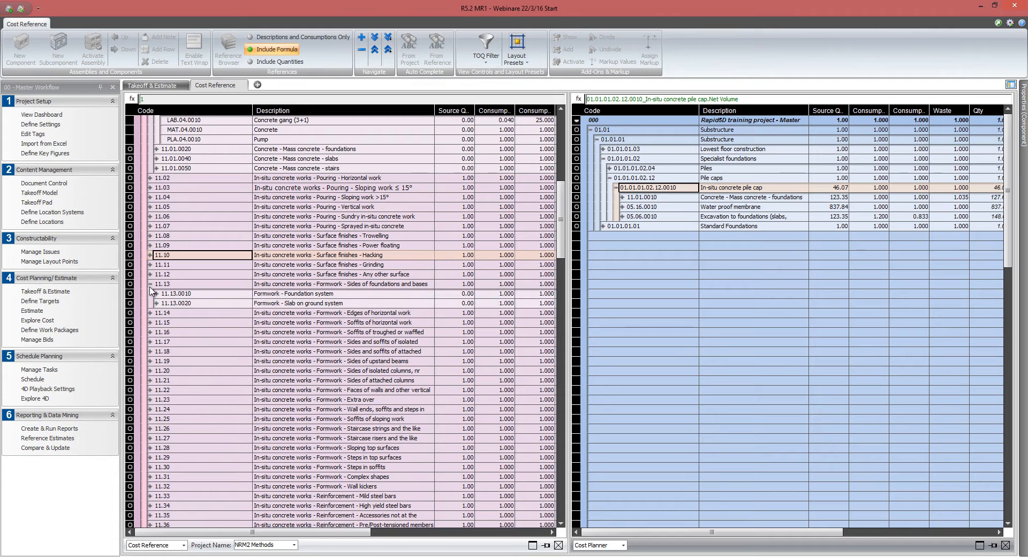
{"action": "mouse_move", "coordinate": [169, 299]}
{"action": "left_mouse_down"}
{"action": "mouse_move", "coordinate": [498, 299]}
{"action": "mouse_move", "coordinate": [578, 281]}
{"action": "mouse_move", "coordinate": [652, 185]}
{"action": "left_mouse_up"}
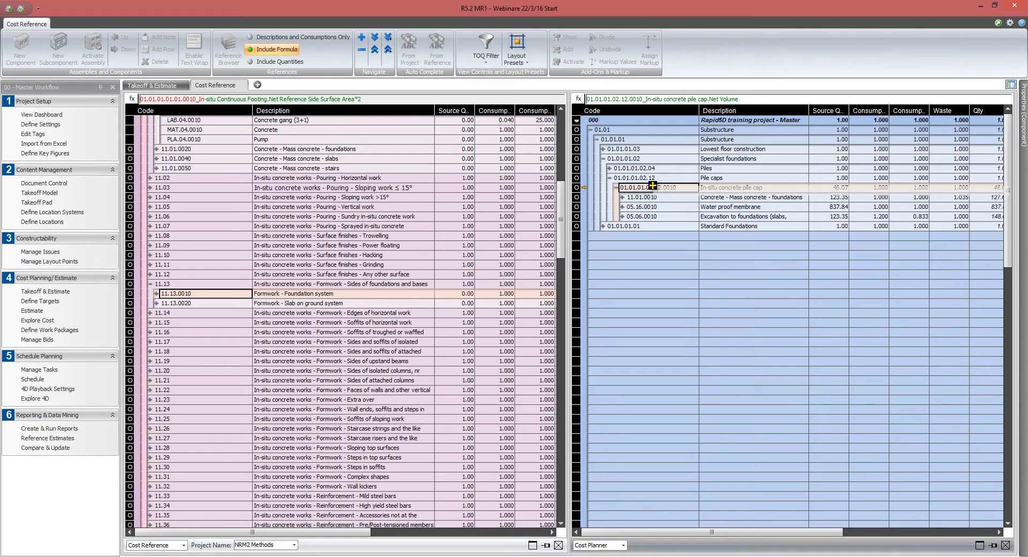
{"action": "left_click_drag", "start_coordinate": [653, 185], "coordinate": [653, 186]}
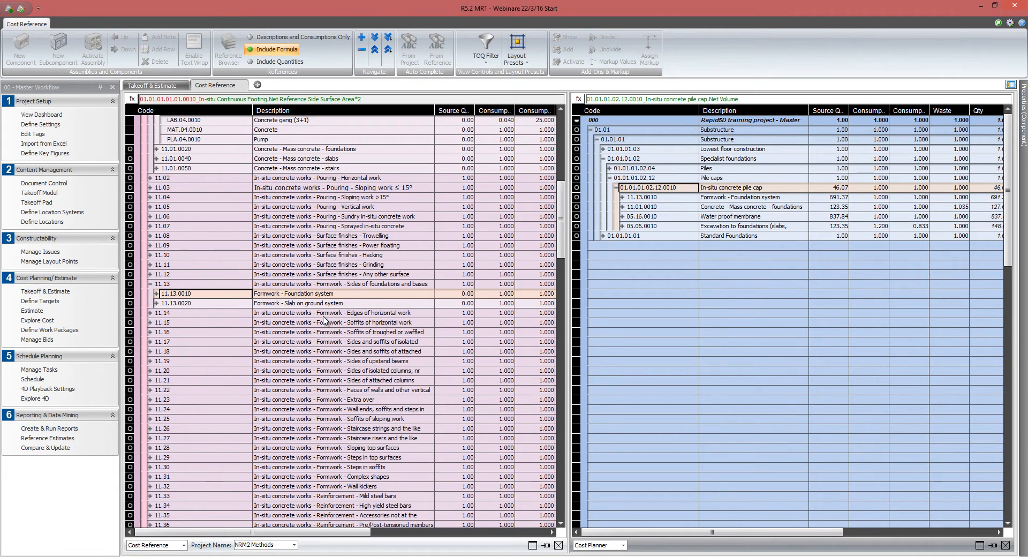
Add Reinforcement - High tensile steel bars - 150 kg/m3 (11.34.0150) from the reference beneath the In-situ concrete pile cap.
{"action": "scroll", "coordinate": [266, 353], "scroll_direction": "down", "scroll_amount": 2}
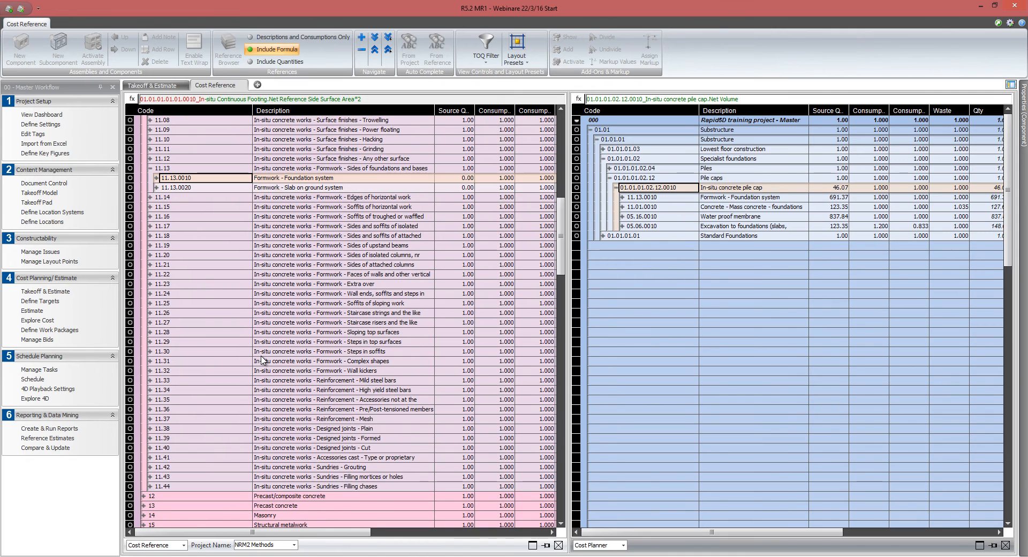
{"action": "scroll", "coordinate": [262, 360], "scroll_direction": "up", "scroll_amount": 1}
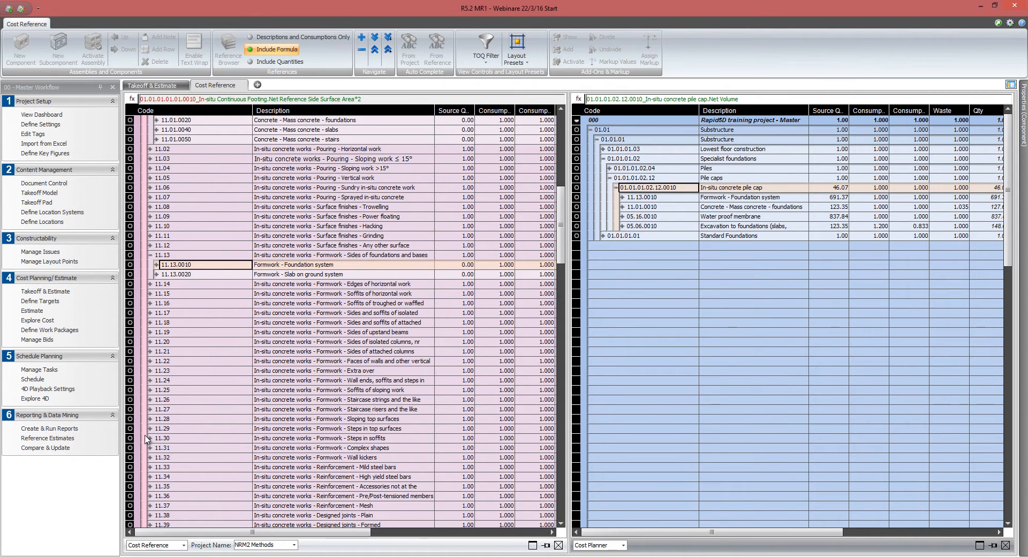
{"action": "left_click", "coordinate": [150, 477]}
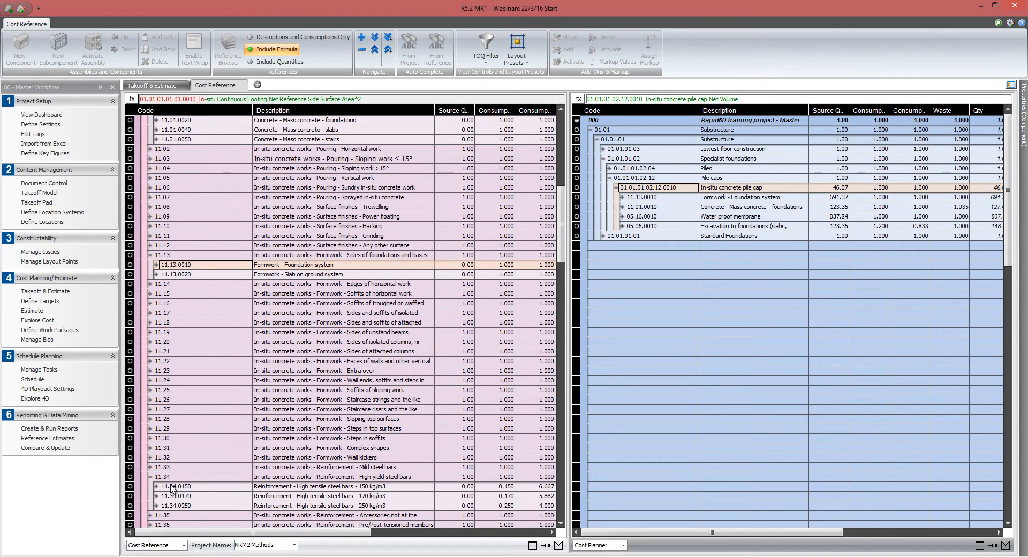
{"action": "mouse_move", "coordinate": [173, 487]}
{"action": "left_mouse_down"}
{"action": "mouse_move", "coordinate": [407, 460]}
{"action": "mouse_move", "coordinate": [665, 289]}
{"action": "mouse_move", "coordinate": [669, 190]}
{"action": "left_mouse_up"}
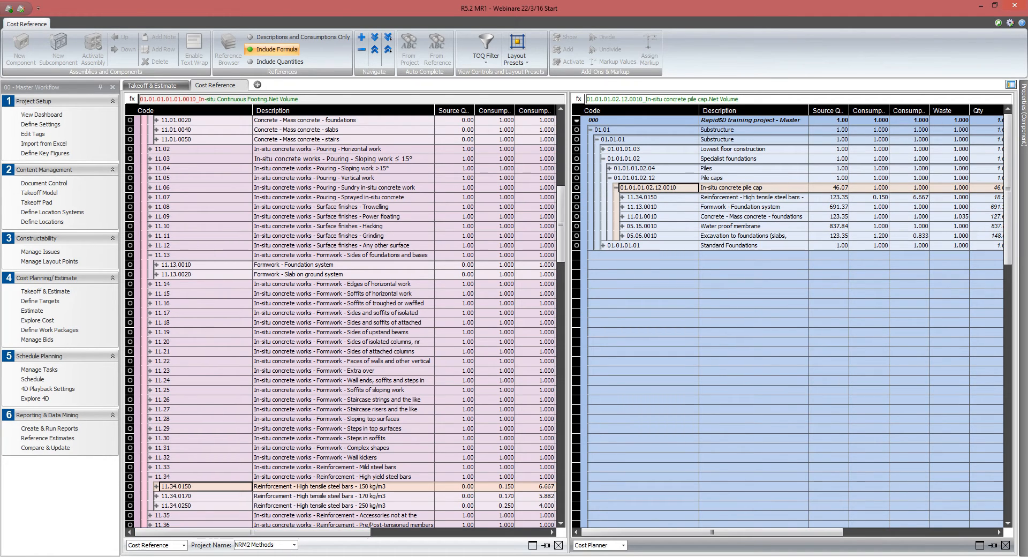
Show the Takeoff Manager beside the cost plan and map the pile cap's Net Volume to Reinforcement 11.34.0150 and Edge Surface Area to Formwork 11.13.0010.
{"action": "left_click", "coordinate": [184, 545]}
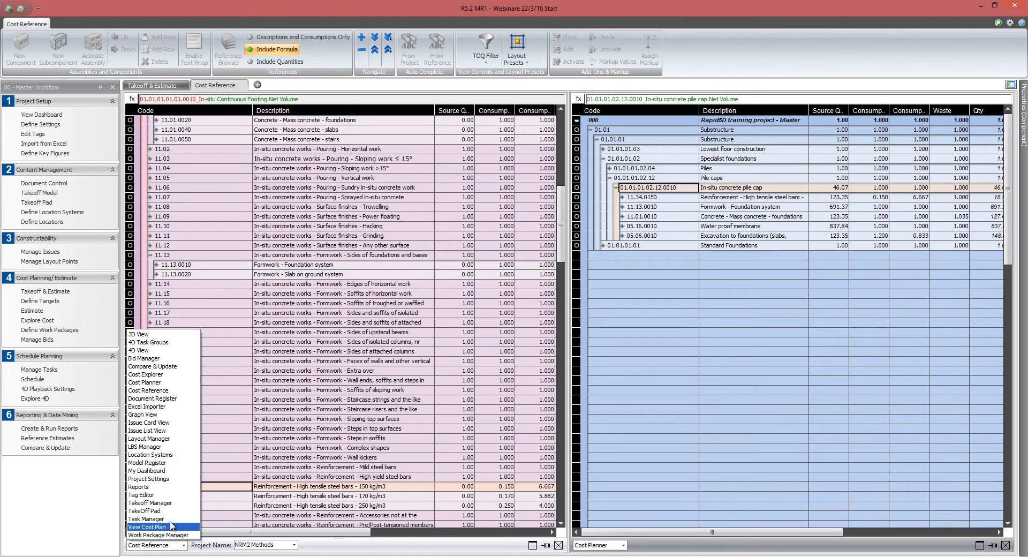
{"action": "left_click", "coordinate": [155, 503]}
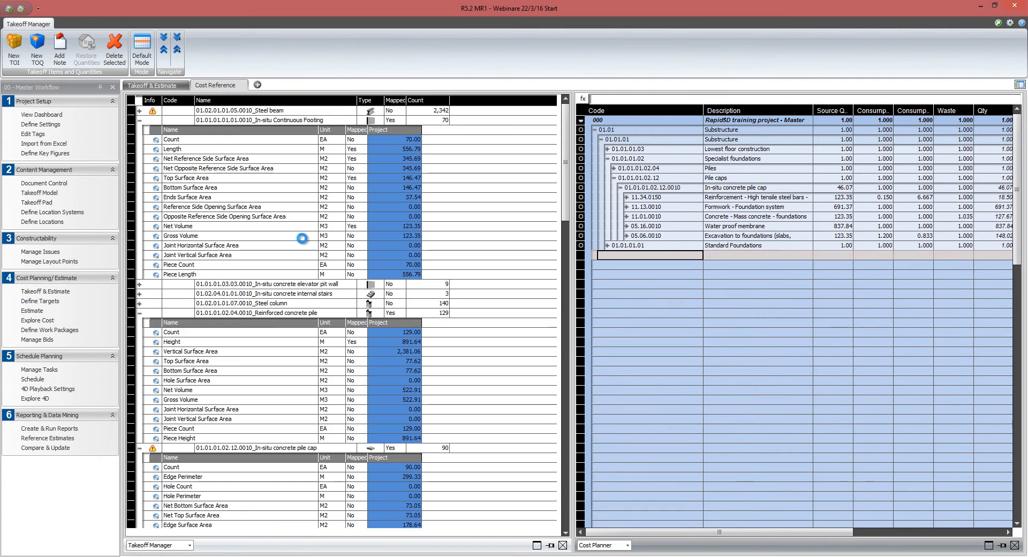
{"action": "scroll", "coordinate": [399, 268], "scroll_direction": "down", "scroll_amount": 1}
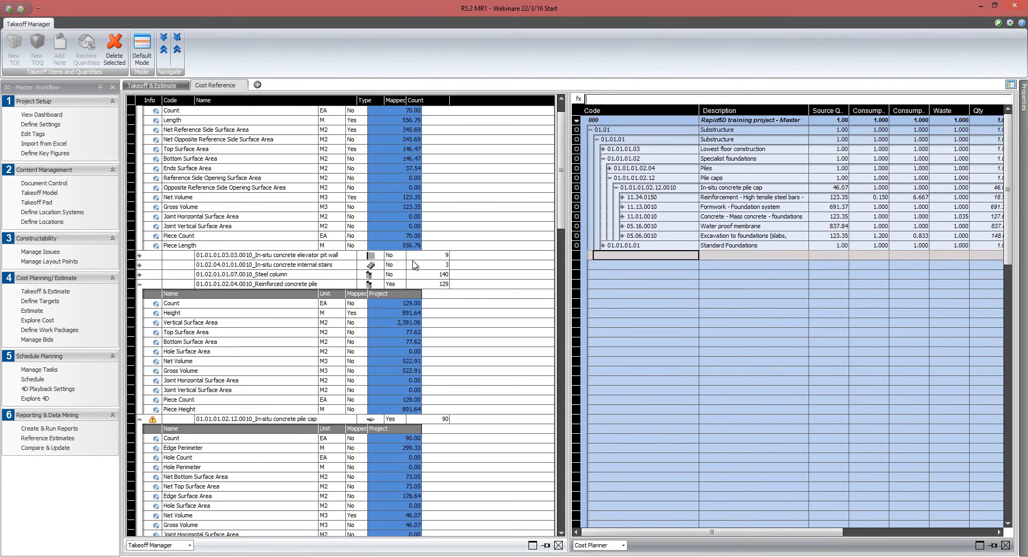
{"action": "scroll", "coordinate": [413, 265], "scroll_direction": "down", "scroll_amount": 4}
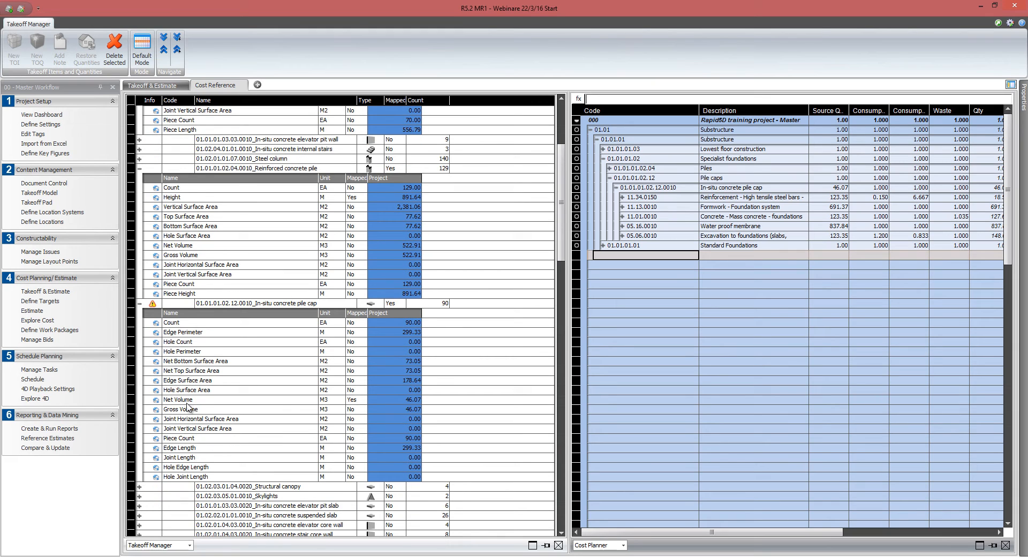
{"action": "left_click_drag", "start_coordinate": [185, 399], "coordinate": [670, 195]}
{"action": "left_click_drag", "start_coordinate": [670, 194], "coordinate": [670, 197]}
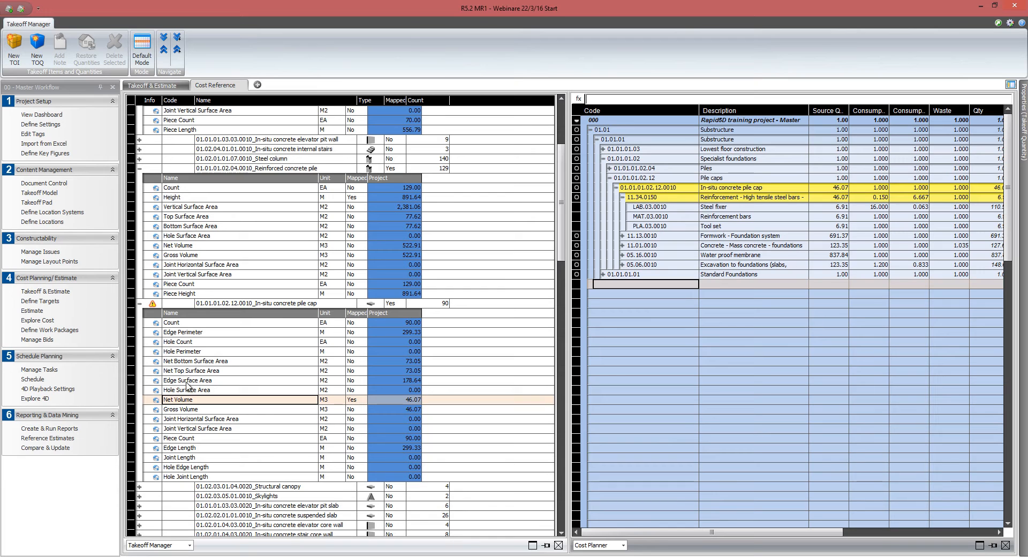
{"action": "left_click_drag", "start_coordinate": [188, 380], "coordinate": [706, 235]}
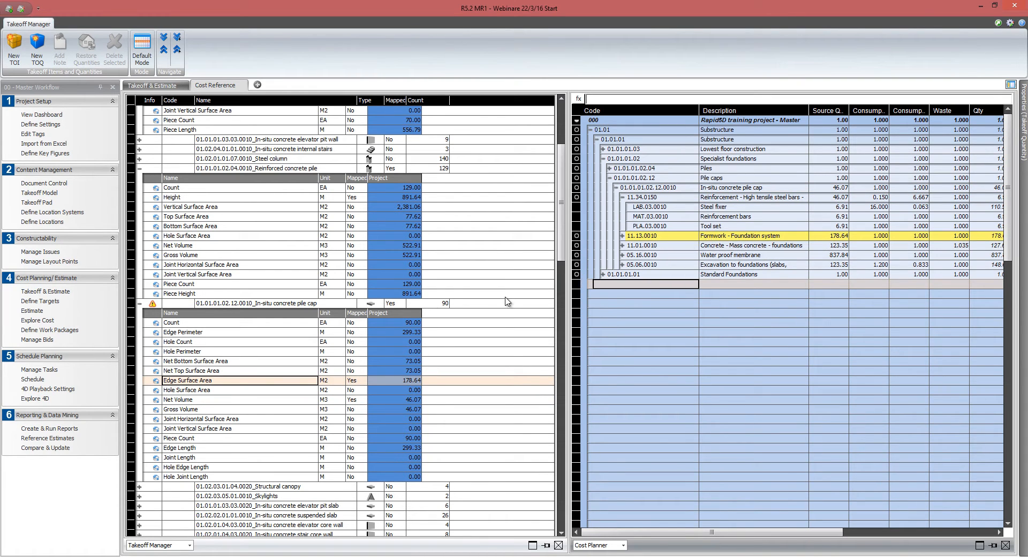
Map the pile cap's Net Volume to Concrete 11.01.0010, and its Edge Surface Area plus Net Bottom Surface Area to Water proof membrane 05.16.0010.
{"action": "left_click_drag", "start_coordinate": [185, 401], "coordinate": [650, 246]}
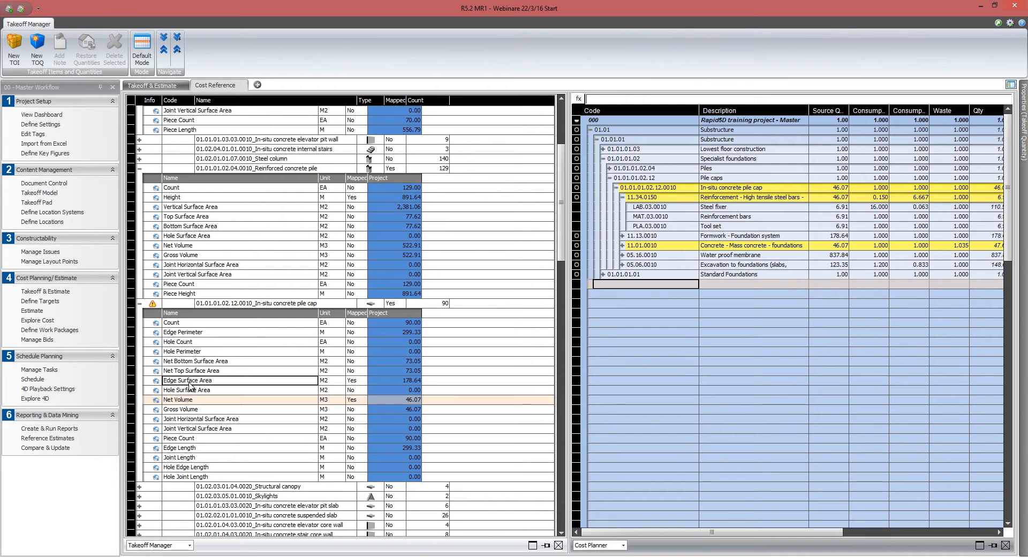
{"action": "left_click_drag", "start_coordinate": [171, 380], "coordinate": [645, 253]}
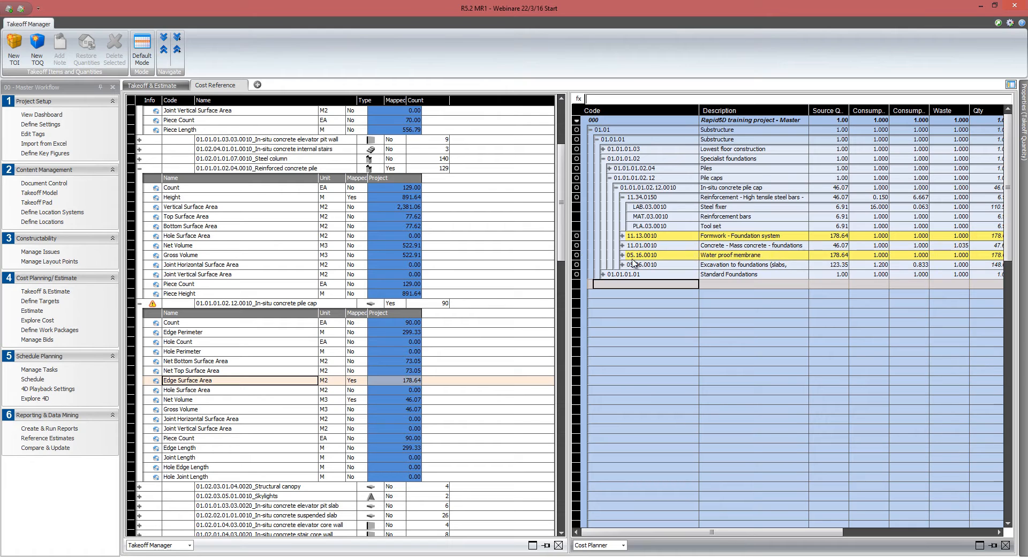
{"action": "left_click_drag", "start_coordinate": [186, 366], "coordinate": [650, 254]}
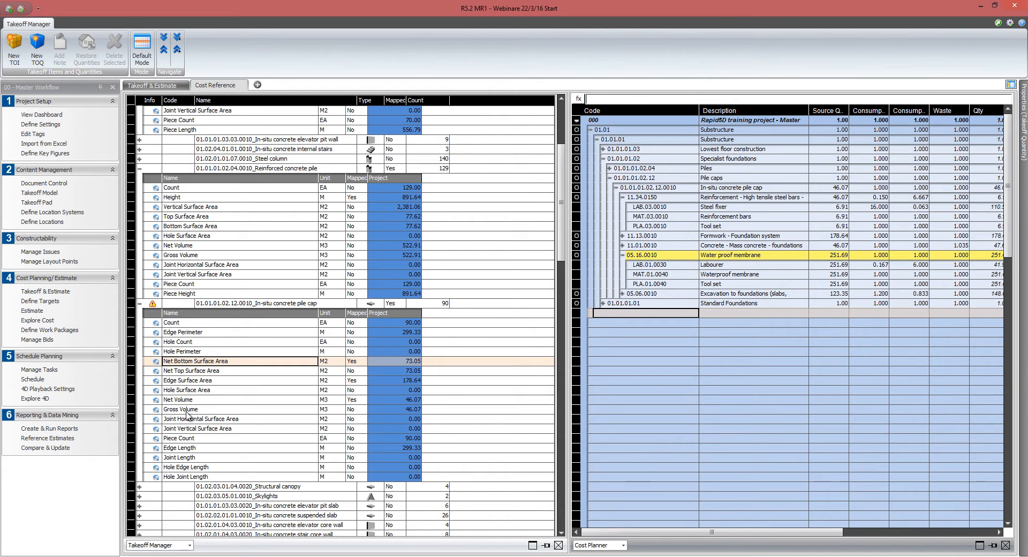
Map the pile cap's Gross Volume as the only source quantity of Excavation to foundations 05.06.0010.
{"action": "left_click_drag", "start_coordinate": [190, 410], "coordinate": [639, 294]}
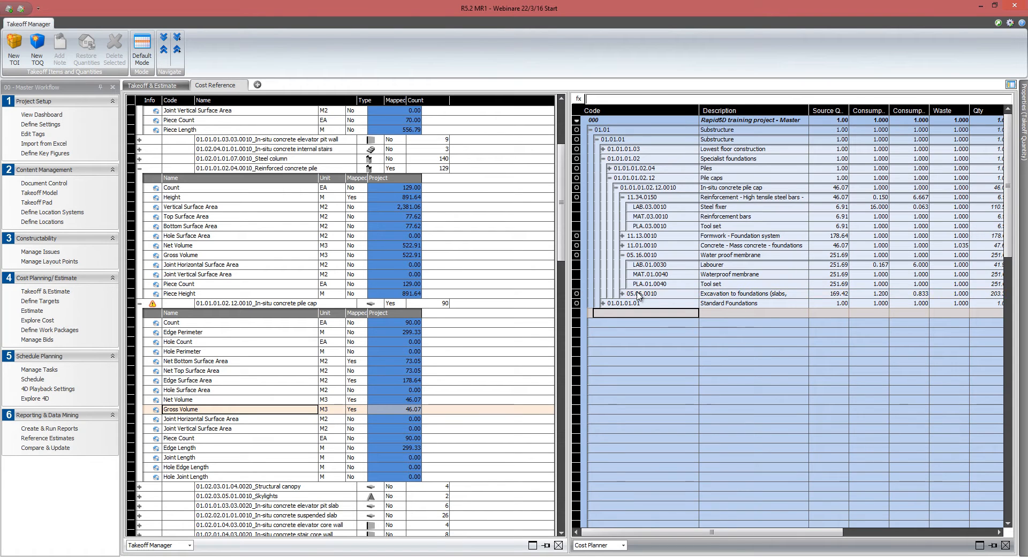
{"action": "left_click", "coordinate": [639, 294]}
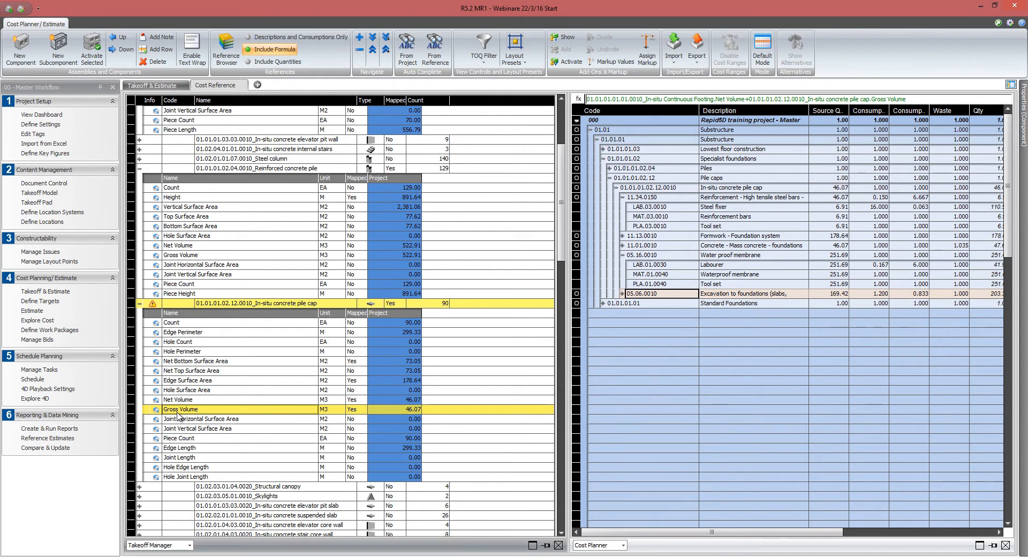
{"action": "left_click_drag", "start_coordinate": [180, 410], "coordinate": [644, 296]}
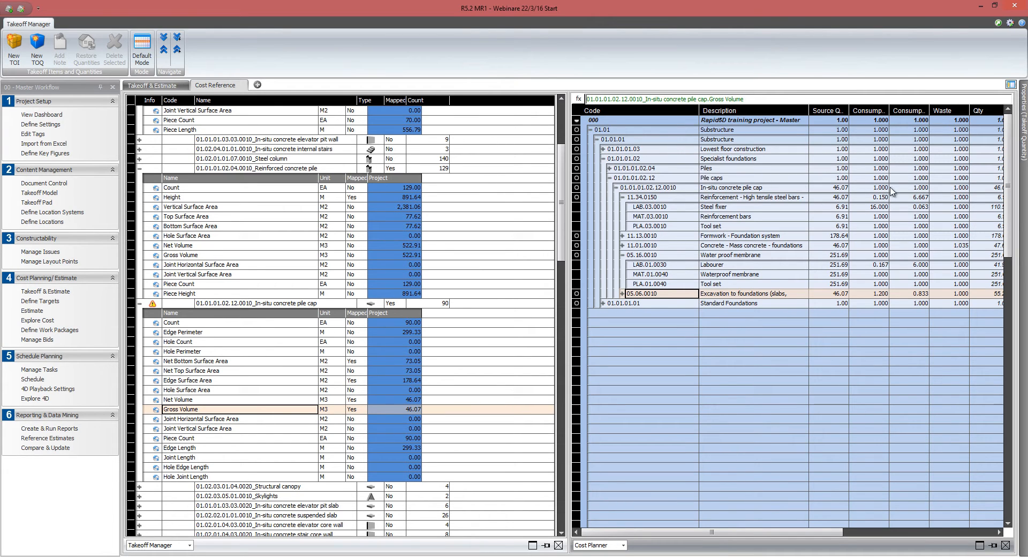
Maximize the Cost Planner and activate the whole sub-tree of project row 000.
{"action": "left_click_drag", "start_coordinate": [824, 533], "coordinate": [901, 533]}
{"action": "left_click", "coordinate": [979, 546]}
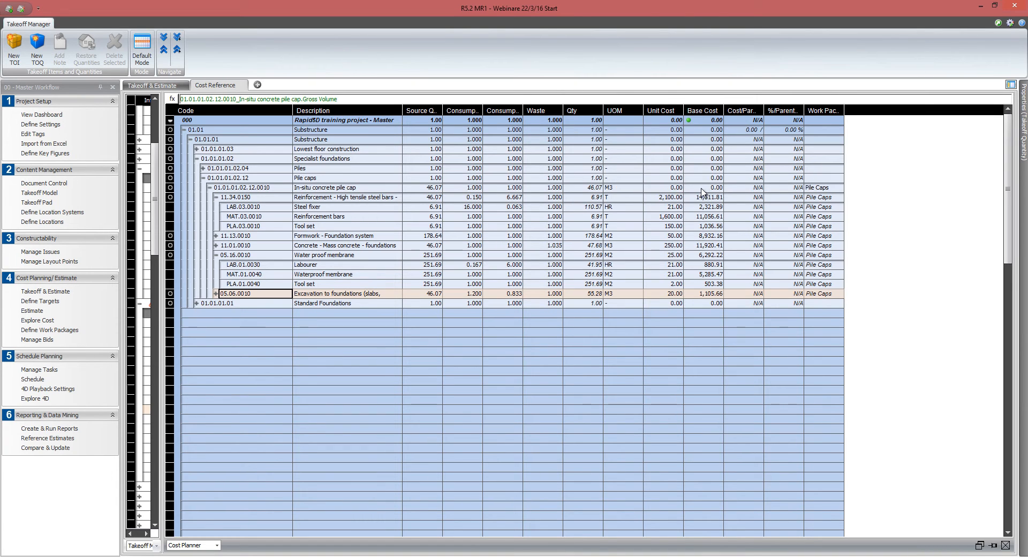
{"action": "left_click", "coordinate": [272, 123]}
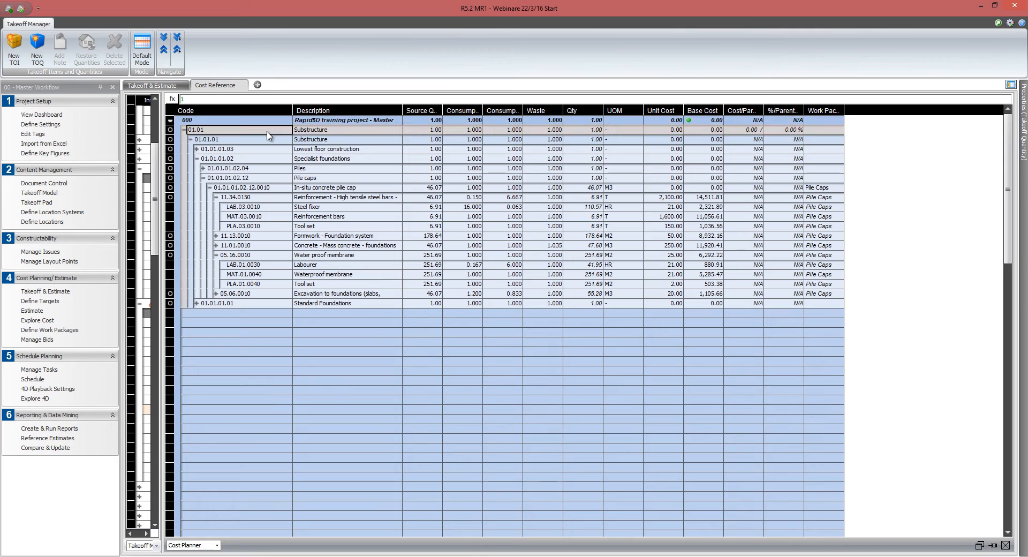
{"action": "double_click", "coordinate": [269, 129]}
{"action": "right_click", "coordinate": [269, 130]}
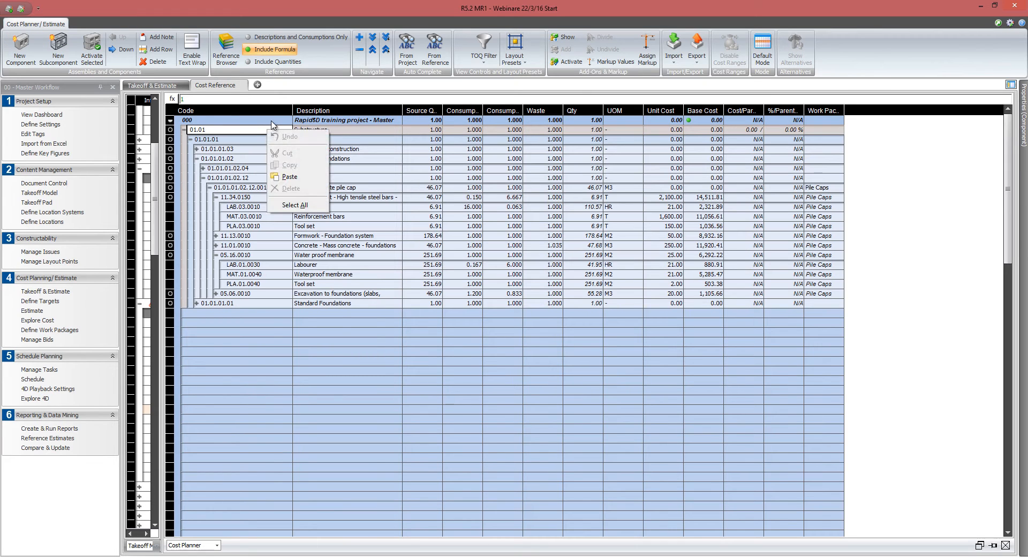
{"action": "right_click", "coordinate": [271, 121]}
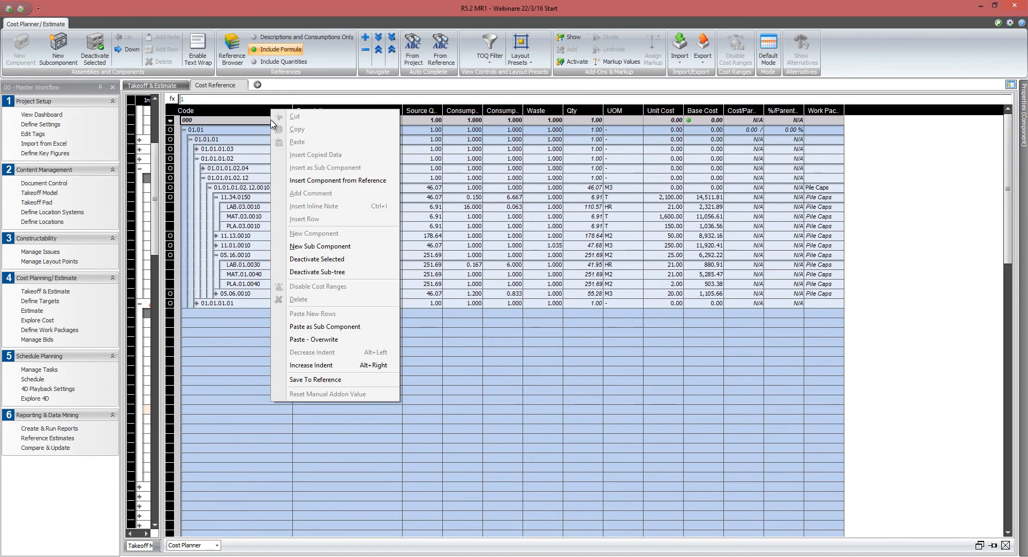
{"action": "left_click", "coordinate": [310, 260]}
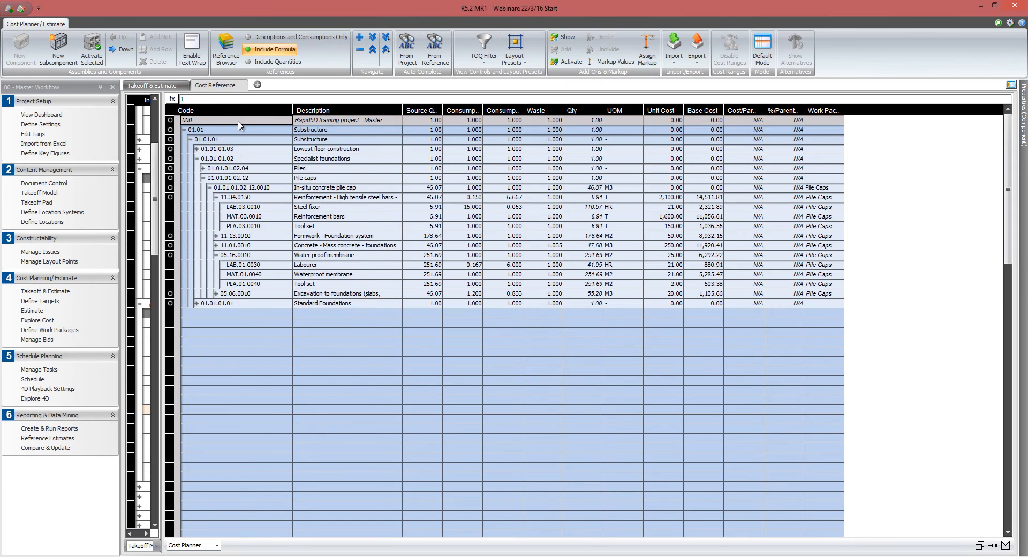
{"action": "right_click", "coordinate": [240, 122]}
{"action": "left_click", "coordinate": [277, 273]}
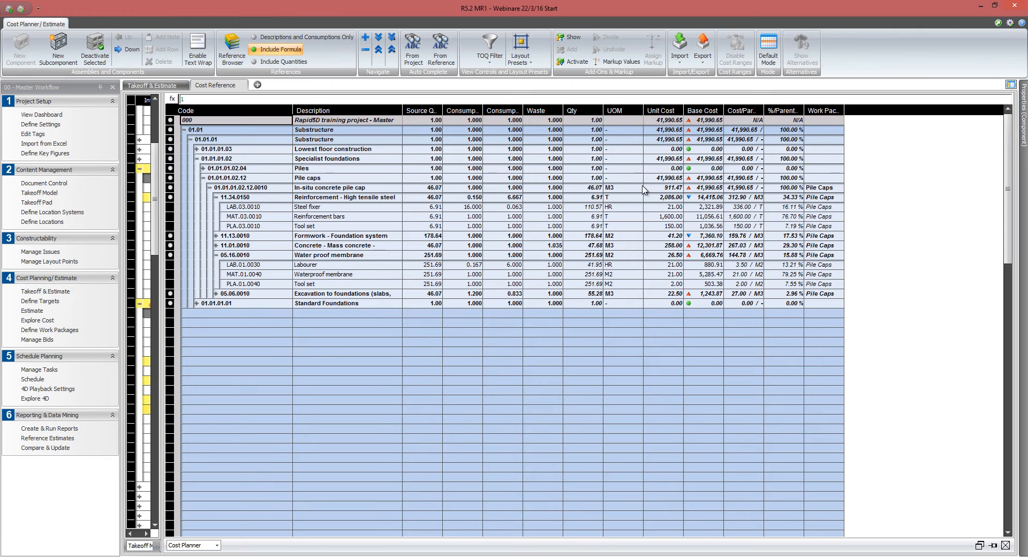
Save a project snapshot of class 00 - Master Workflow with the description Resource Pricing.
{"action": "left_click", "coordinate": [9, 9]}
{"action": "left_click", "coordinate": [196, 175]}
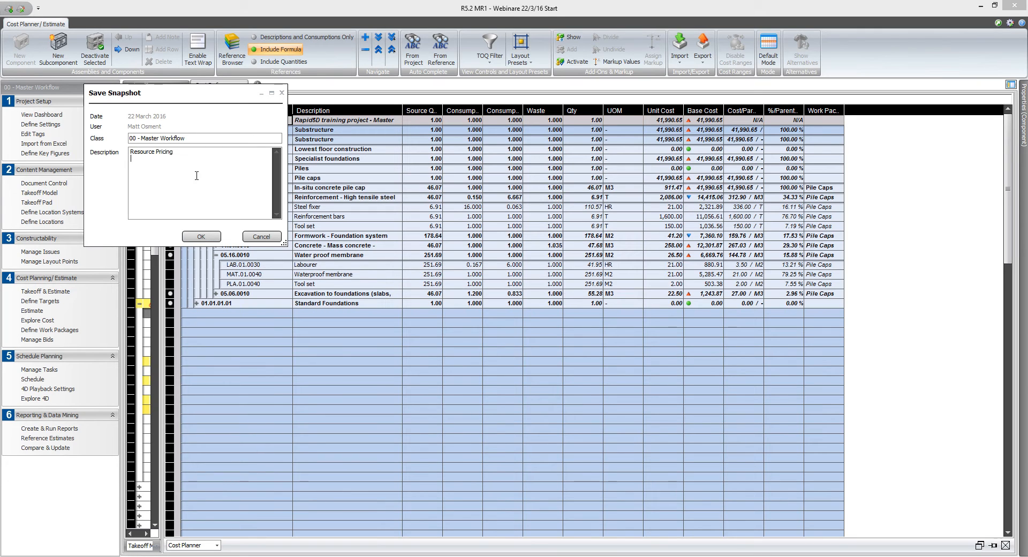
{"action": "left_click", "coordinate": [201, 238]}
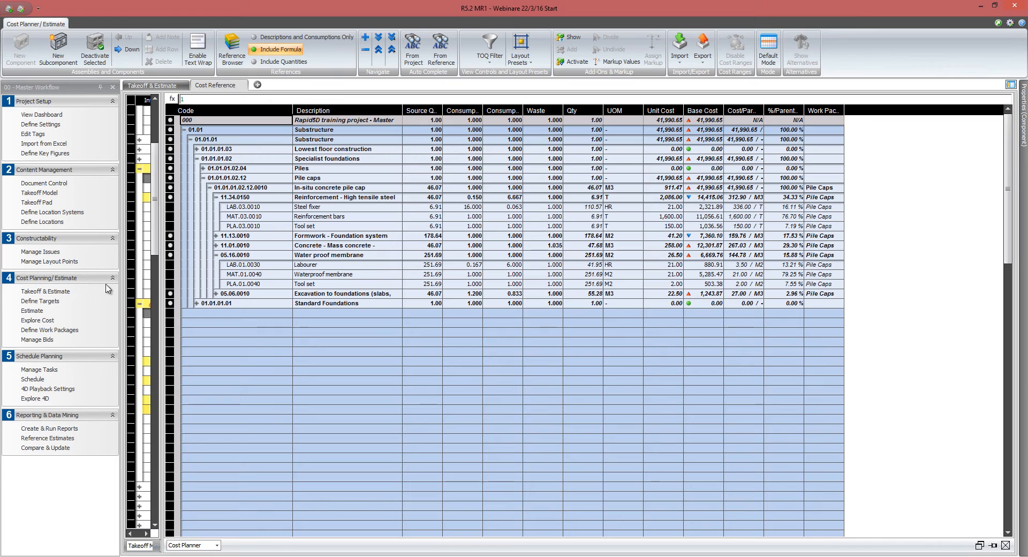
Go to the work package definition beside the cost plan and add a package named Pile Caps under Project WP.
{"action": "left_click", "coordinate": [57, 329]}
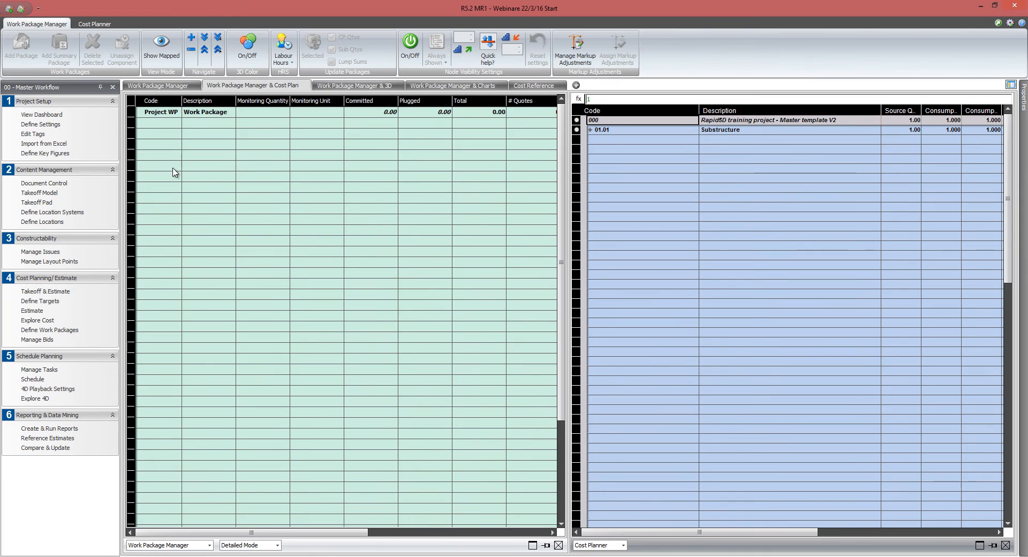
{"action": "left_click", "coordinate": [161, 117]}
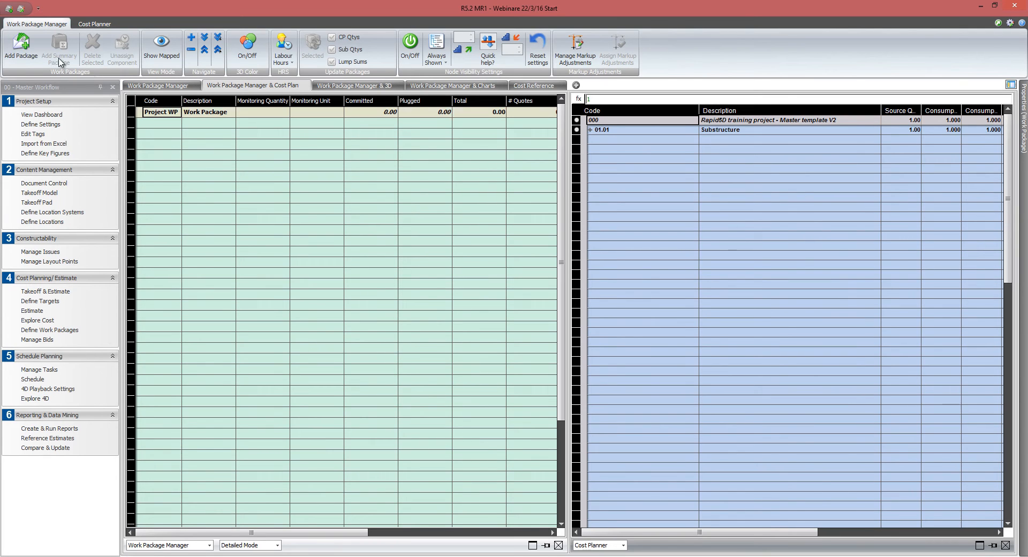
{"action": "left_click", "coordinate": [21, 48]}
{"action": "double_click", "coordinate": [191, 124]}
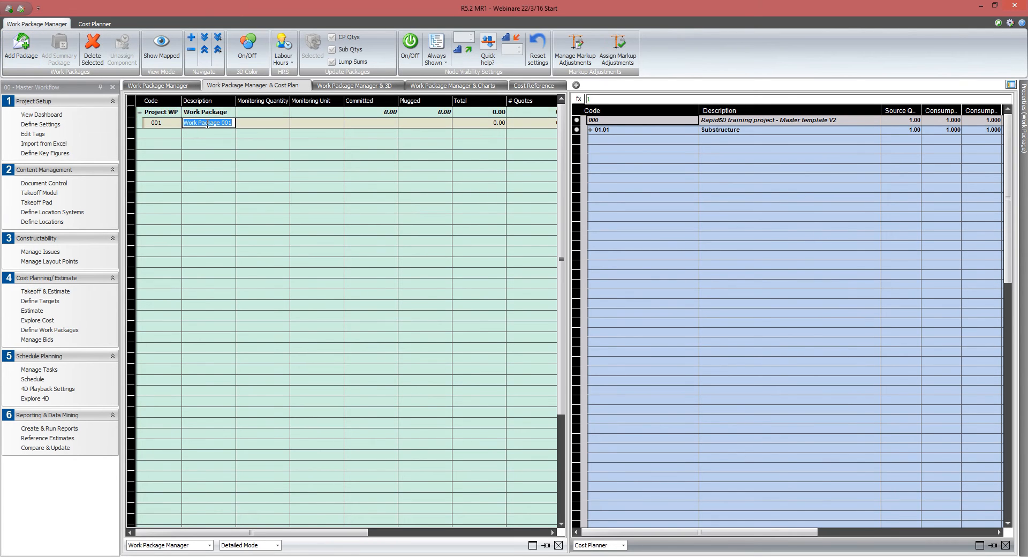
{"action": "type", "text": "Pile Caps"}
{"action": "key", "text": "Return"}
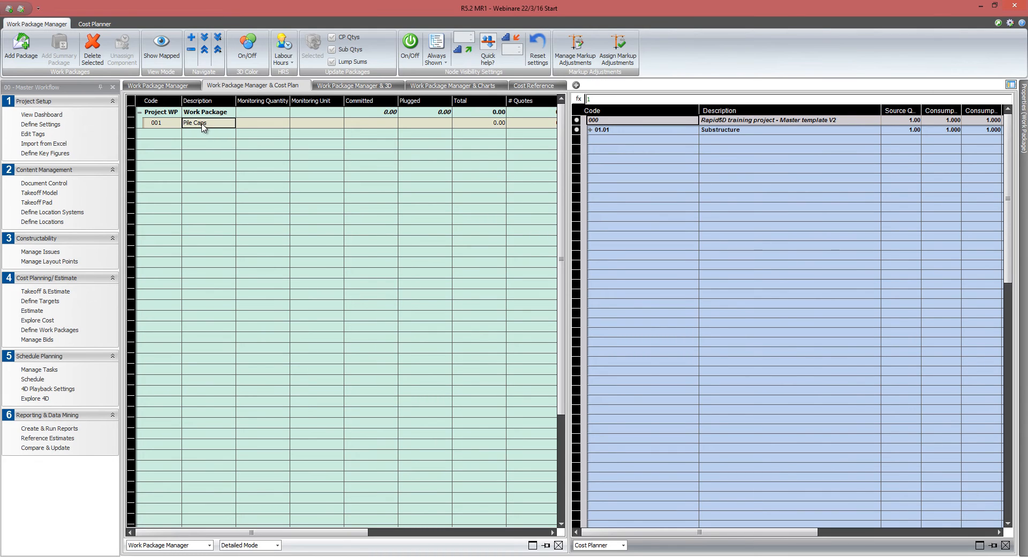
Assign the Pile caps component 01.01.01.02.12 to the Pile Caps work package and expand its assigned components.
{"action": "left_click", "coordinate": [591, 130]}
{"action": "left_click", "coordinate": [597, 140]}
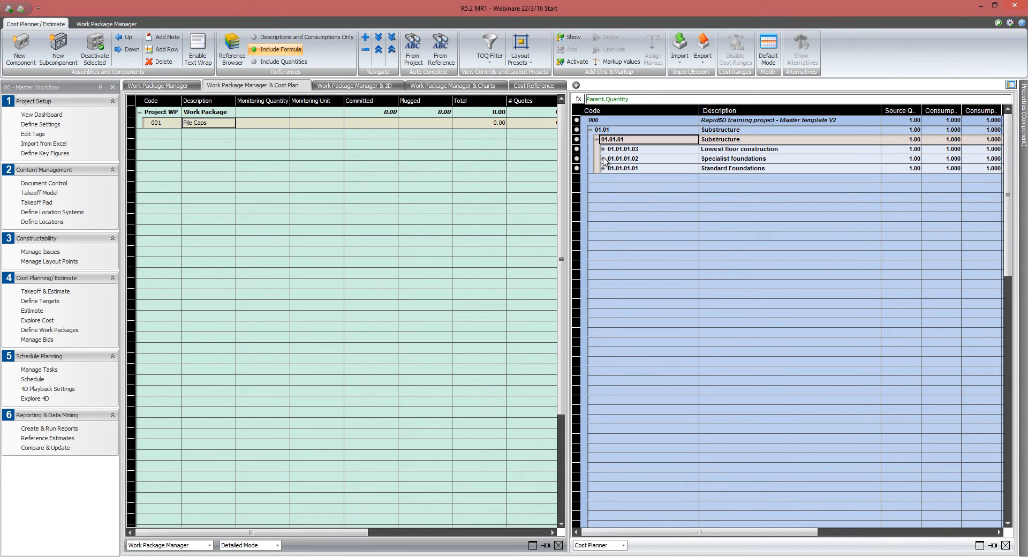
{"action": "left_click", "coordinate": [603, 159]}
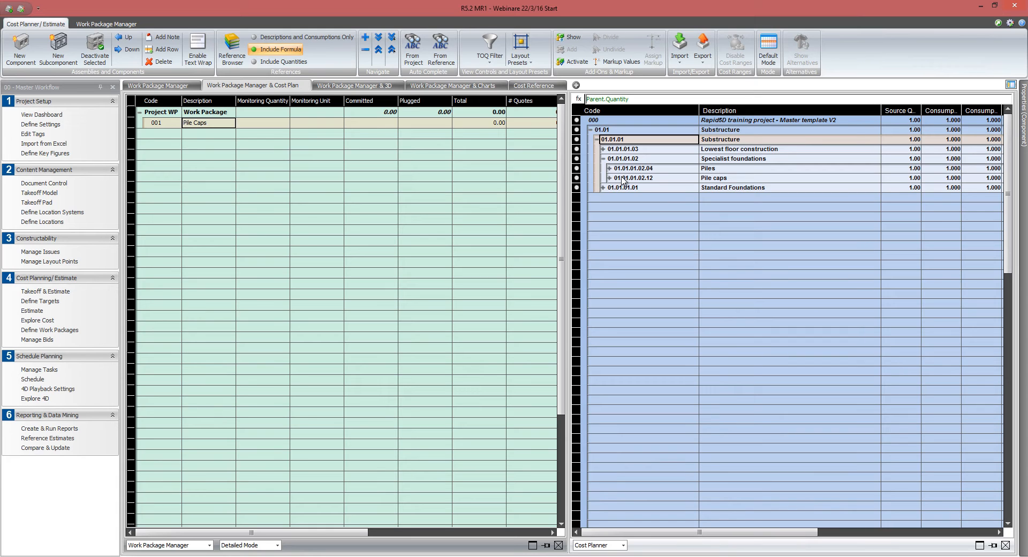
{"action": "left_click_drag", "start_coordinate": [621, 181], "coordinate": [209, 127]}
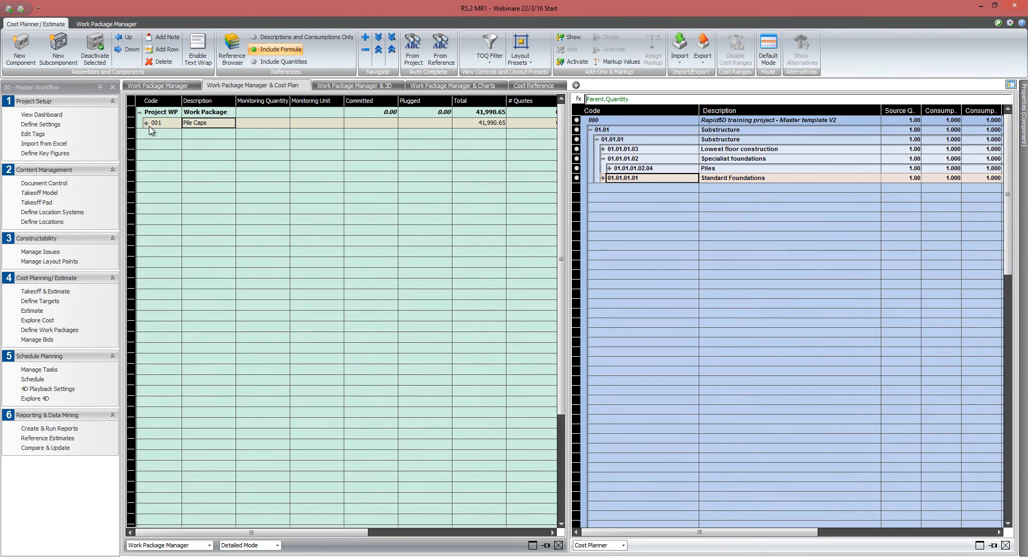
{"action": "left_click", "coordinate": [147, 123]}
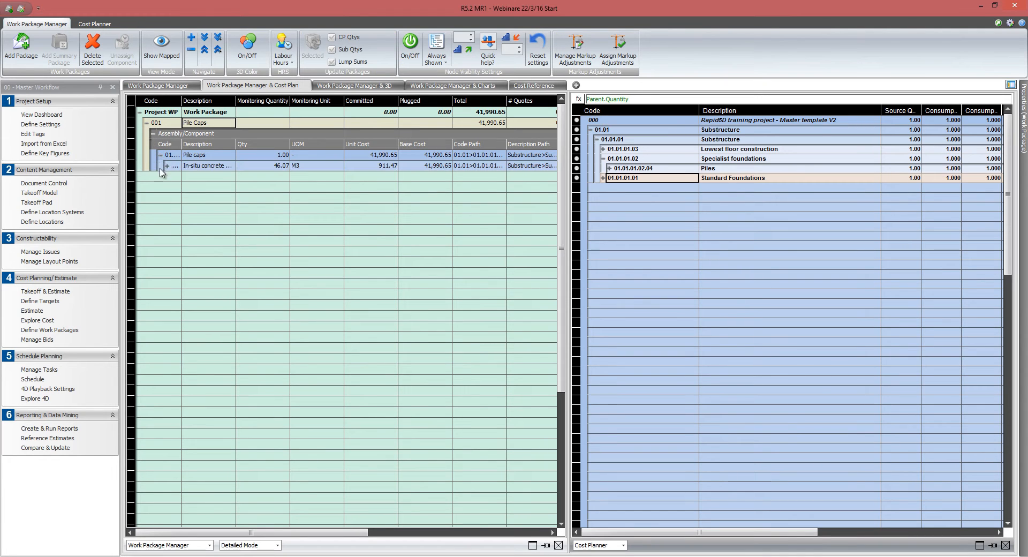
{"action": "left_click", "coordinate": [167, 166]}
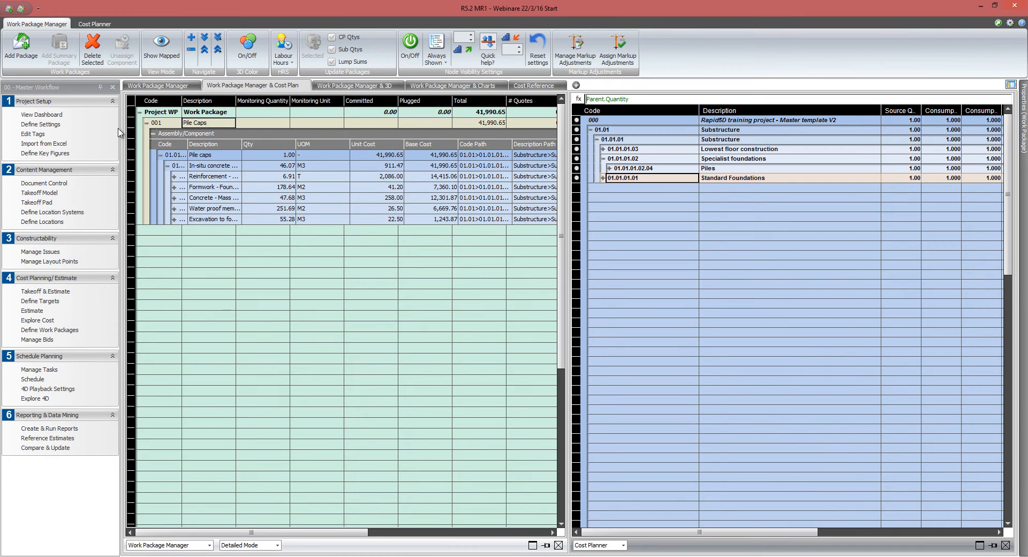
Open the Pile Caps package in the Bid Manager in a new tab, expand its method items and widen the Description column.
{"action": "right_click", "coordinate": [166, 123]}
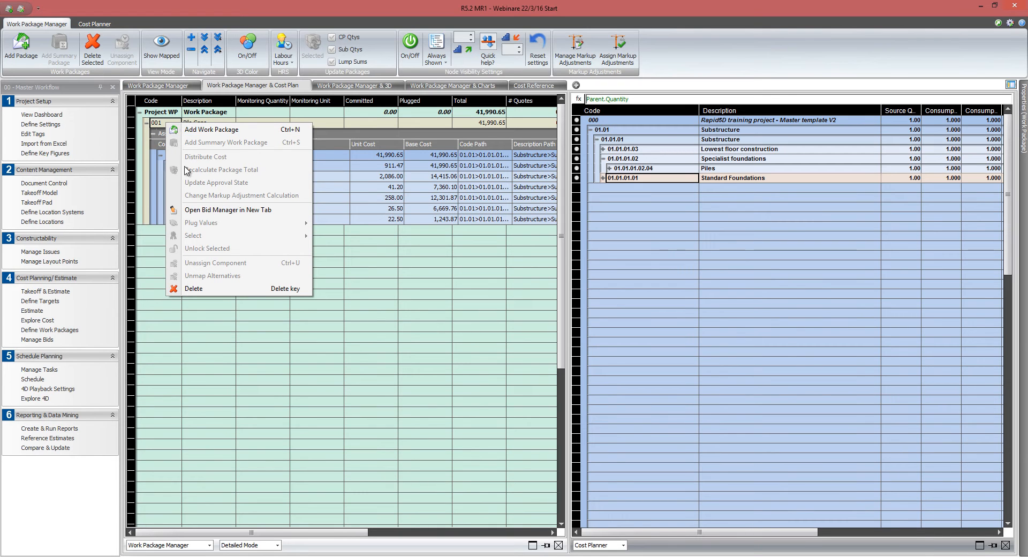
{"action": "left_click", "coordinate": [196, 210]}
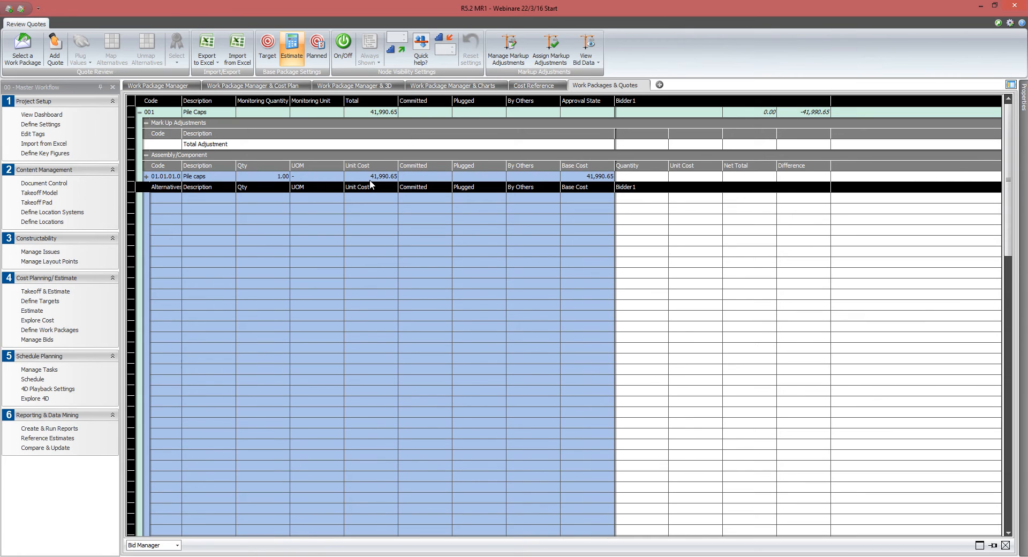
{"action": "left_click", "coordinate": [146, 177]}
{"action": "left_click", "coordinate": [146, 177]}
{"action": "left_click", "coordinate": [147, 177]}
{"action": "left_click", "coordinate": [154, 188]}
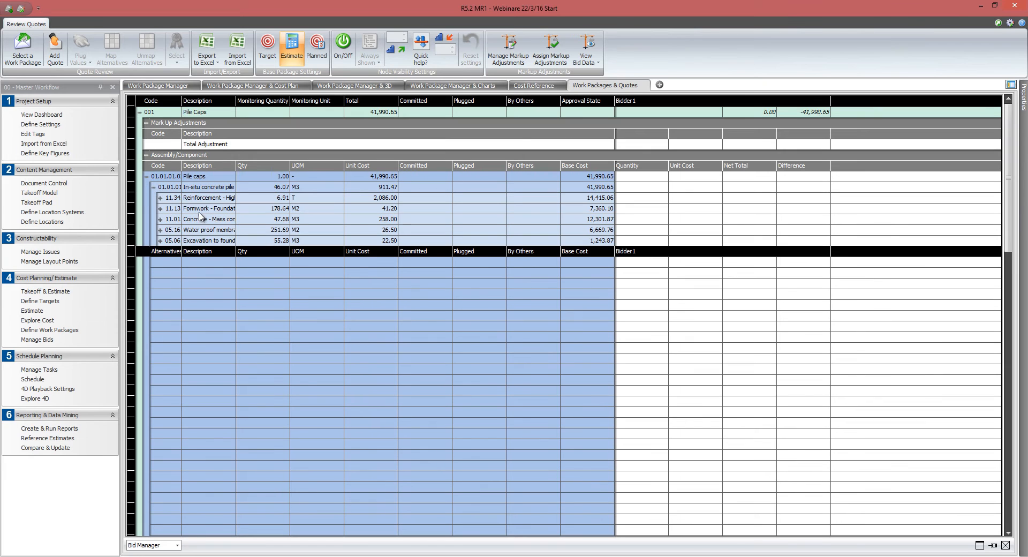
{"action": "left_click_drag", "start_coordinate": [236, 100], "coordinate": [262, 100]}
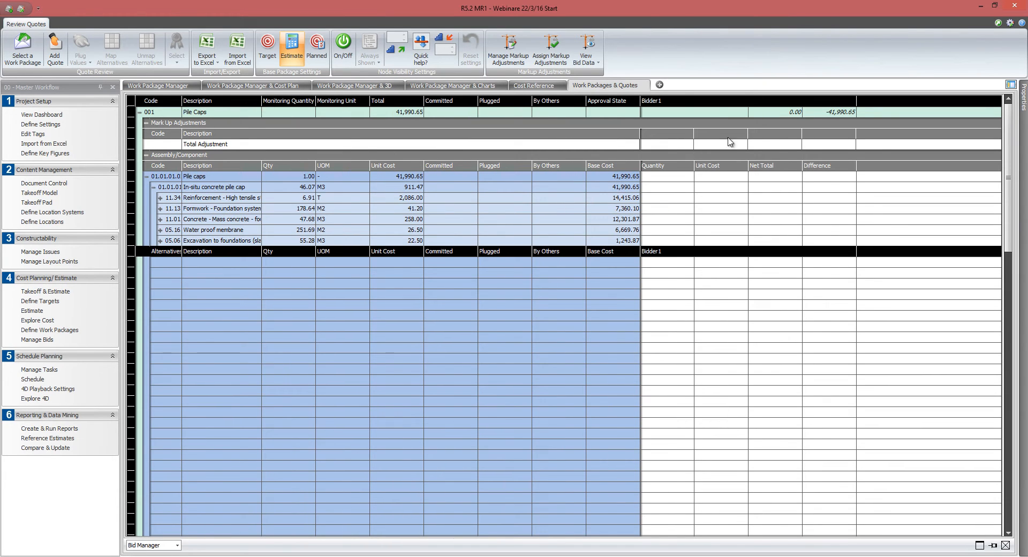
Rename the first bidder as PileCapCo.
{"action": "left_click", "coordinate": [777, 101]}
{"action": "left_click", "coordinate": [780, 100]}
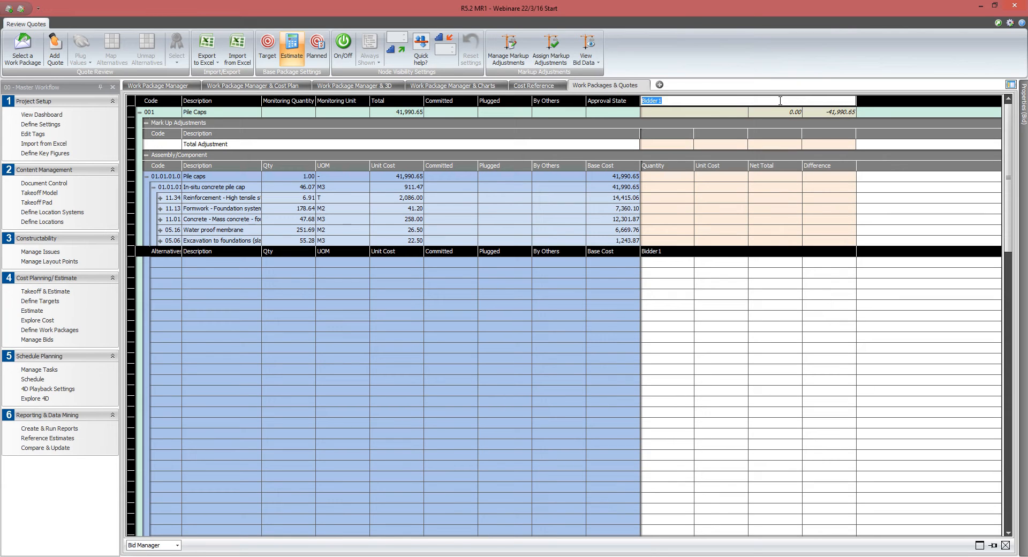
{"action": "type", "text": "PileCapCo"}
{"action": "key", "text": "Return"}
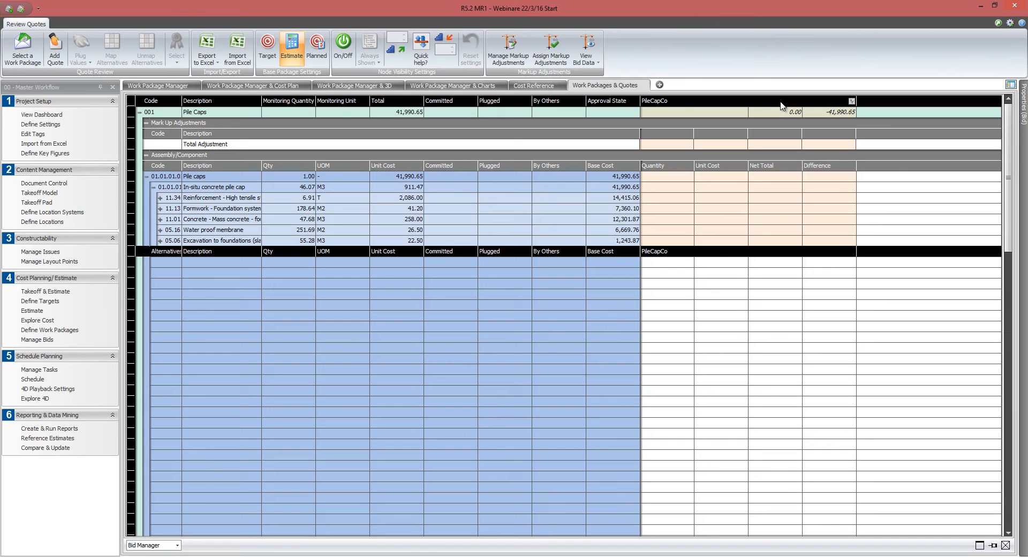
Enter a 45,000 quote total for PileCapCo on the Pile Caps package and distribute the cost across its components.
{"action": "left_click", "coordinate": [790, 113]}
{"action": "left_click", "coordinate": [788, 112]}
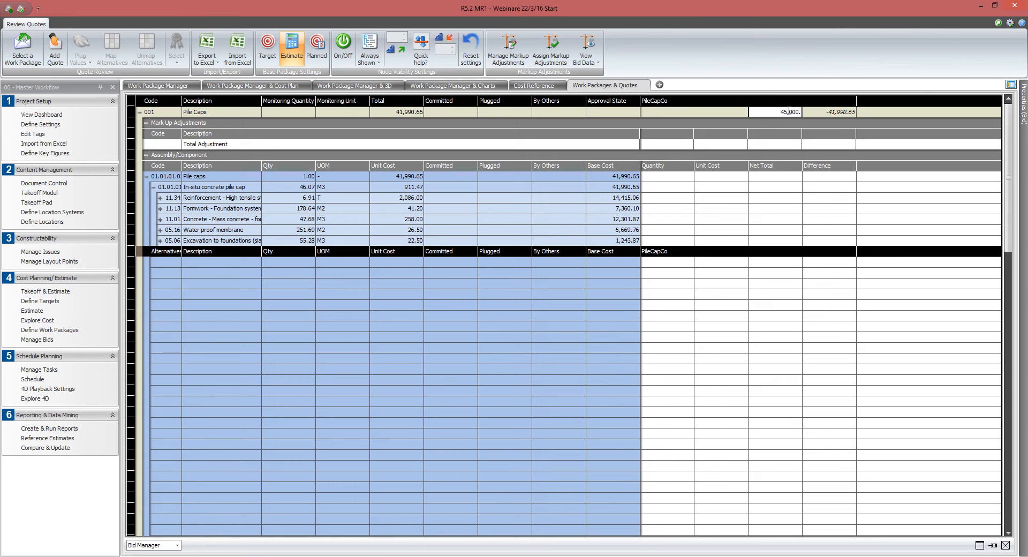
{"action": "key", "text": "Return"}
{"action": "right_click", "coordinate": [788, 112]}
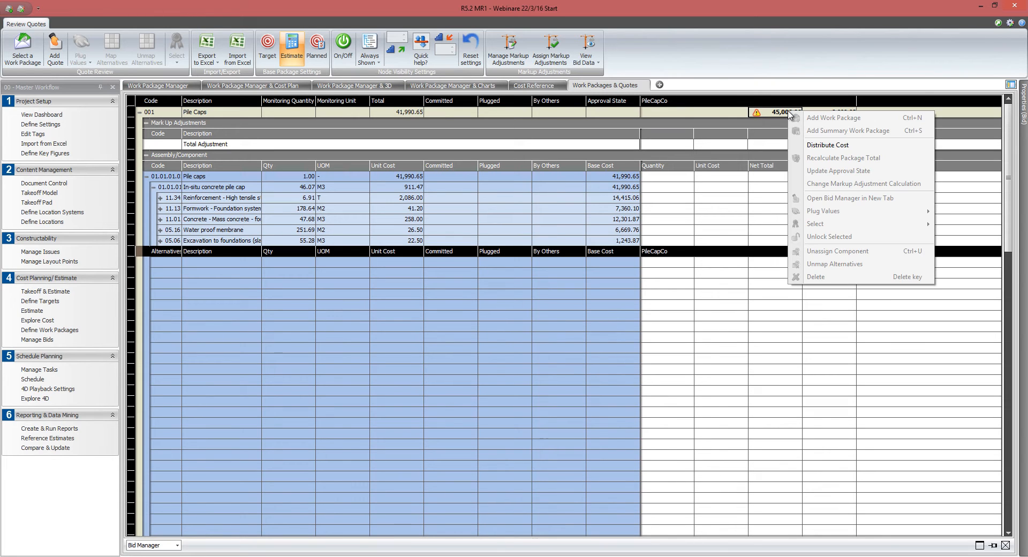
{"action": "left_click", "coordinate": [809, 144]}
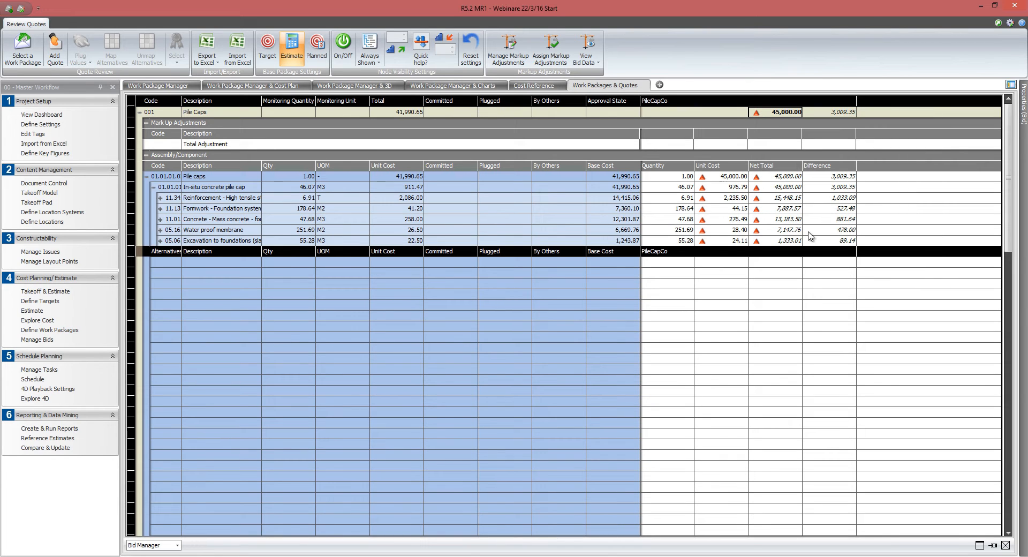
Add a second quote to the Pile Caps package and name its bidder Substruct.
{"action": "mouse_move", "coordinate": [812, 211]}
{"action": "left_click", "coordinate": [55, 51]}
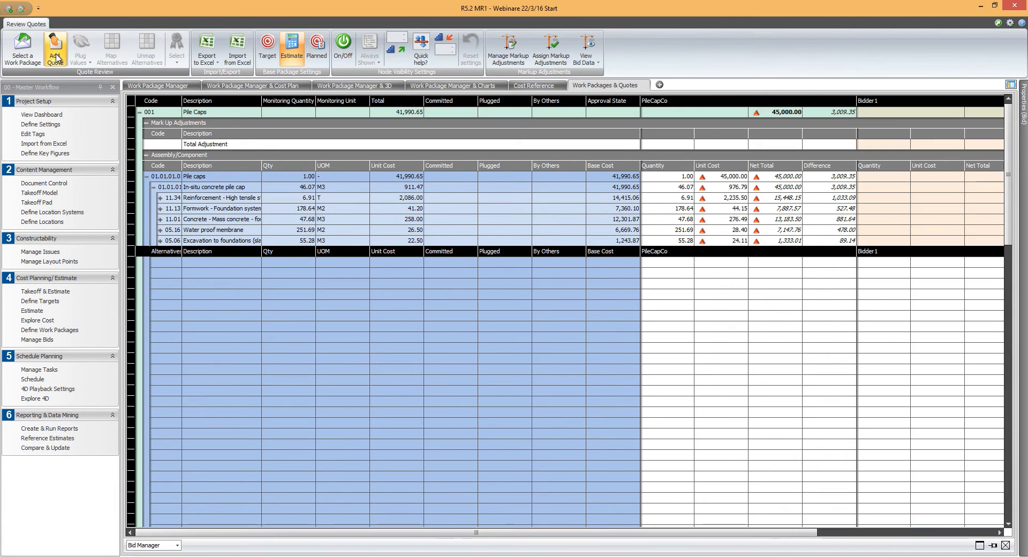
{"action": "double_click", "coordinate": [874, 101]}
{"action": "type", "text": "Subs"}
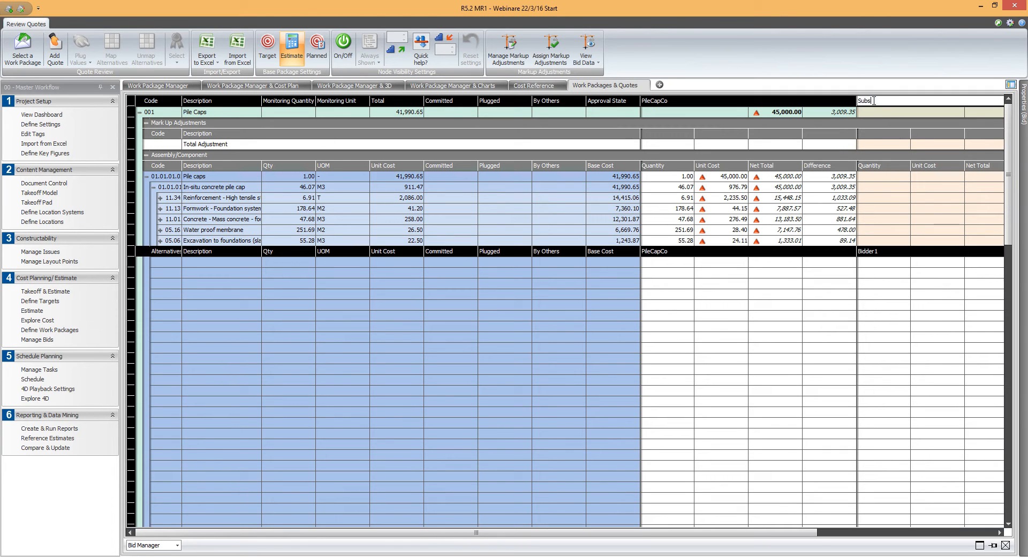
{"action": "type", "text": "truct"}
{"action": "key", "text": "Return"}
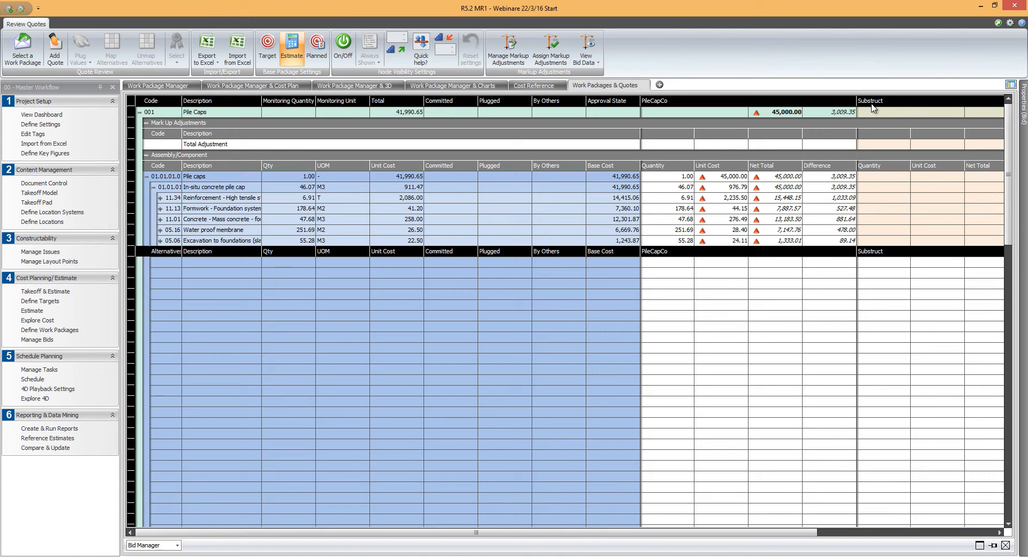
Enter Substruct's unit costs: 2,300 for reinforcement, 45 for formwork, 272 for mass concrete and 26 for excavation to foundations.
{"action": "left_click", "coordinate": [930, 201]}
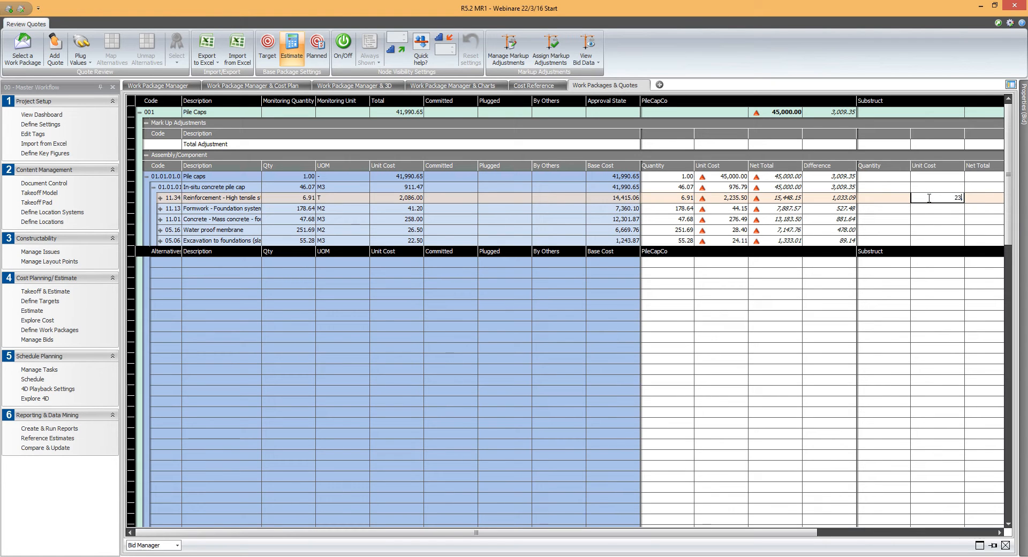
{"action": "type", "text": "2,300."}
{"action": "left_click", "coordinate": [934, 208]}
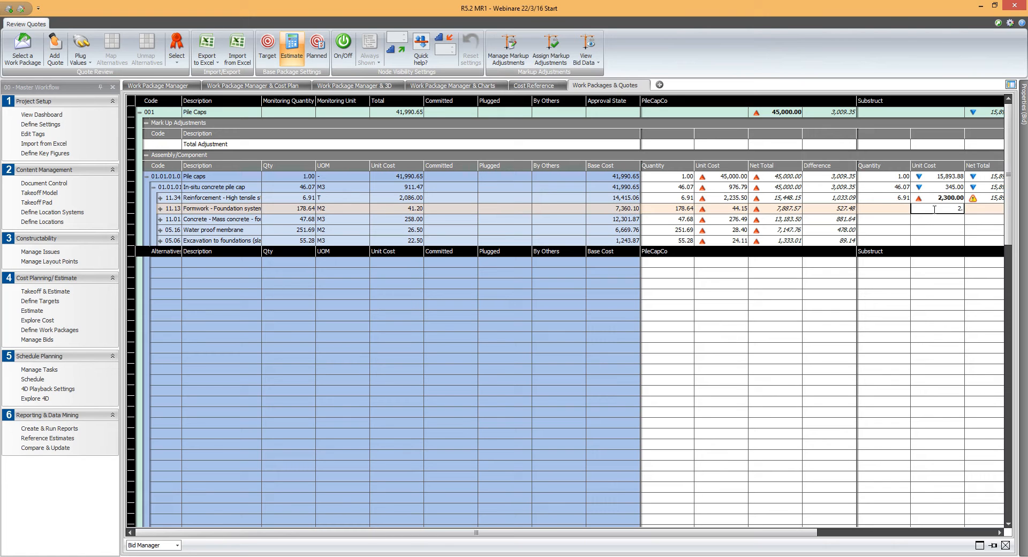
{"action": "type", "text": "45"}
{"action": "key", "text": "Return"}
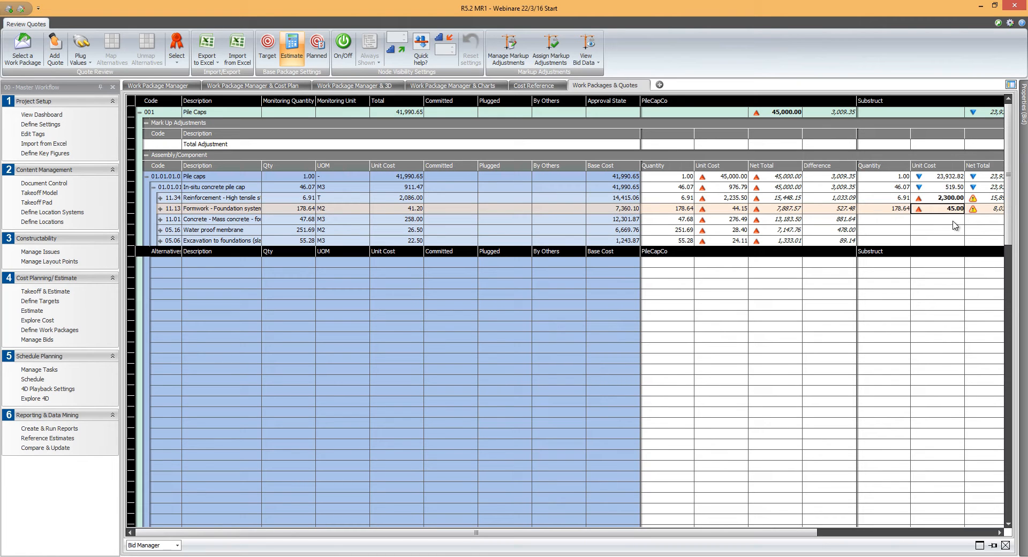
{"action": "left_click", "coordinate": [954, 219]}
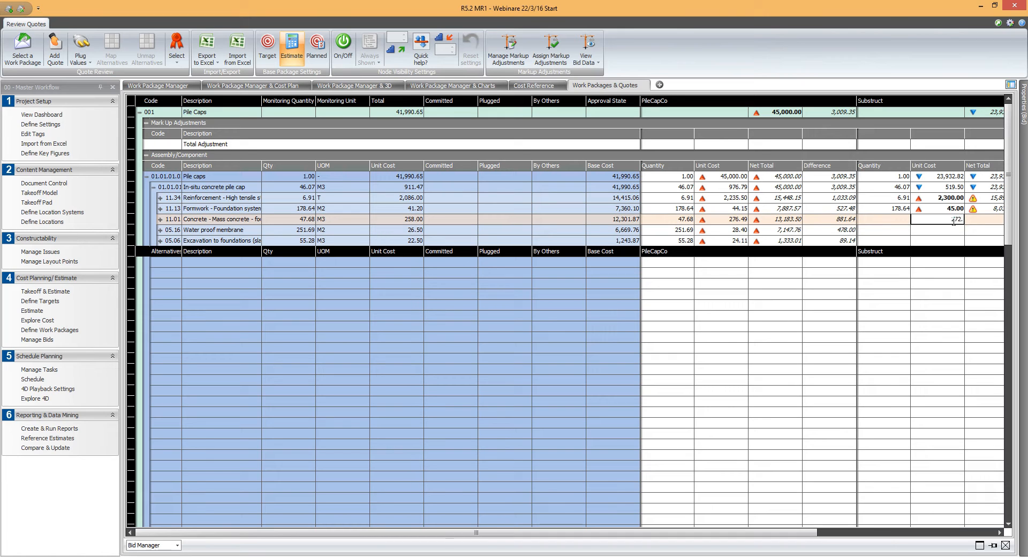
{"action": "left_click", "coordinate": [945, 241]}
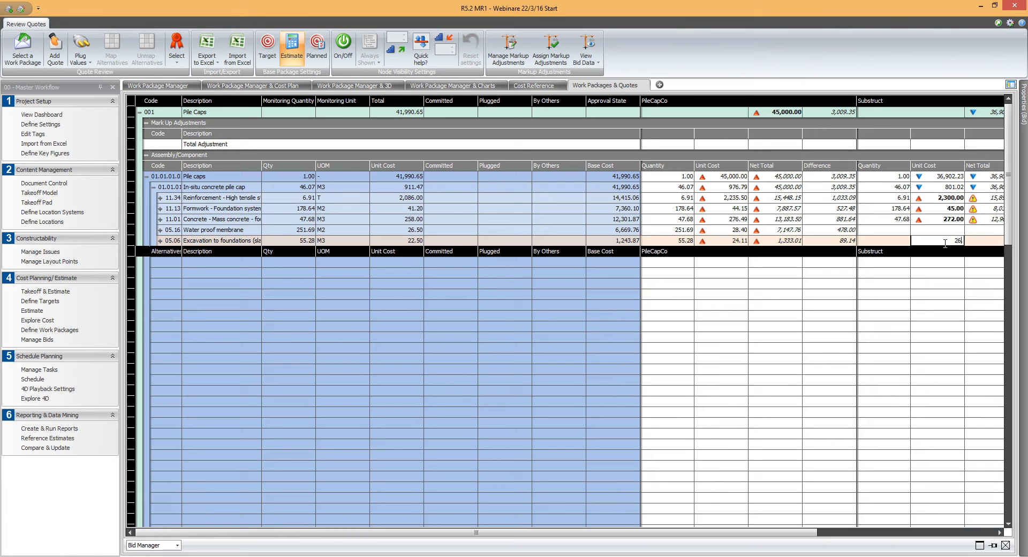
{"action": "key", "text": "Return"}
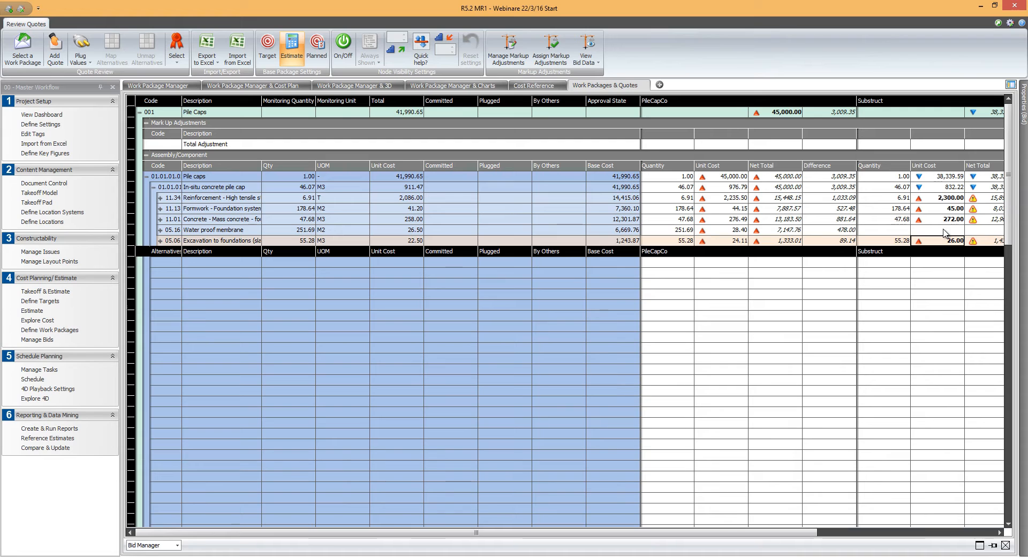
Plug Substruct's missing water proof membrane price with the value based on the cost plan.
{"action": "right_click", "coordinate": [943, 230]}
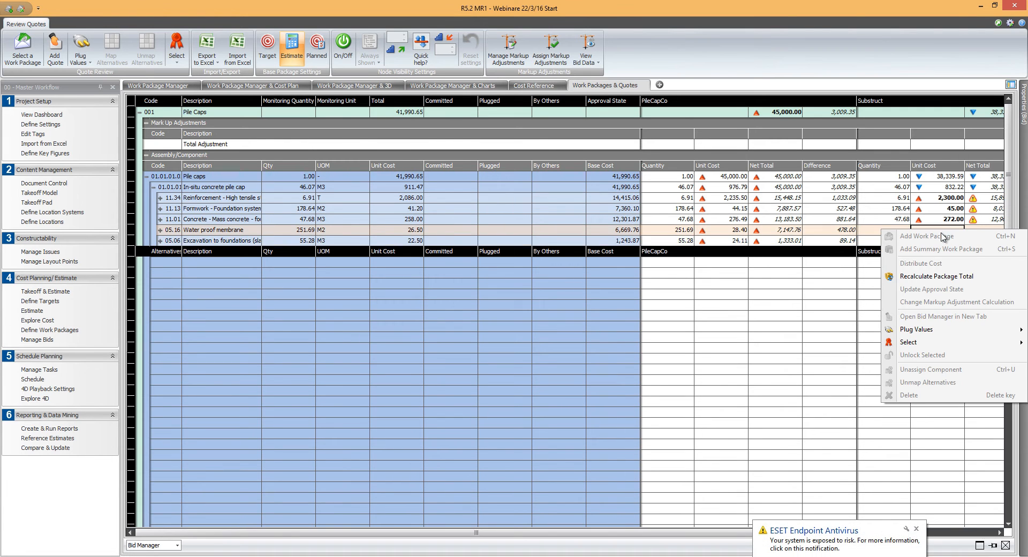
{"action": "mouse_move", "coordinate": [923, 331]}
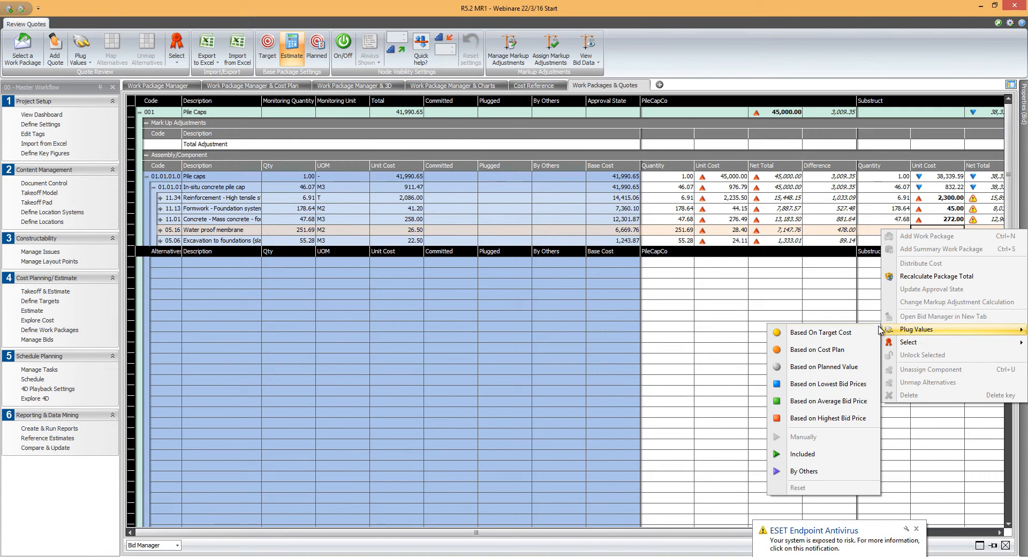
{"action": "left_click", "coordinate": [803, 350]}
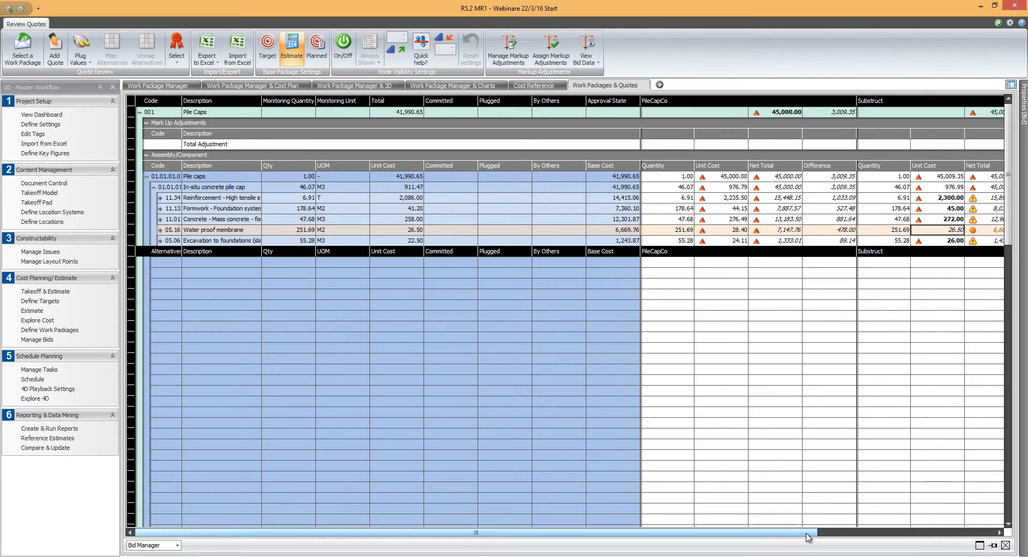
Compare both bidders' net totals and select PileCapCo's quote as the Bid for the Pile Caps package.
{"action": "left_click_drag", "start_coordinate": [809, 537], "coordinate": [859, 538]}
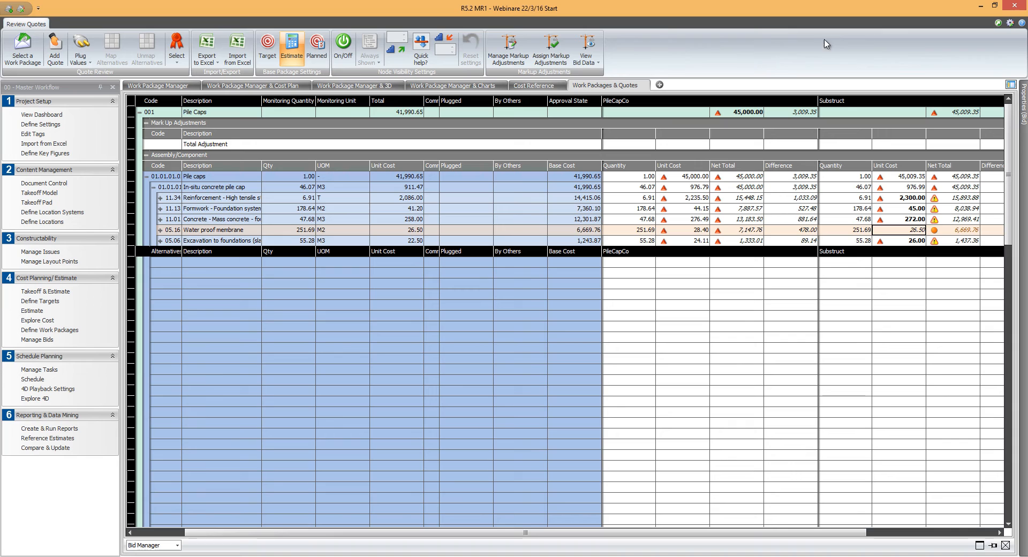
{"action": "right_click", "coordinate": [710, 101]}
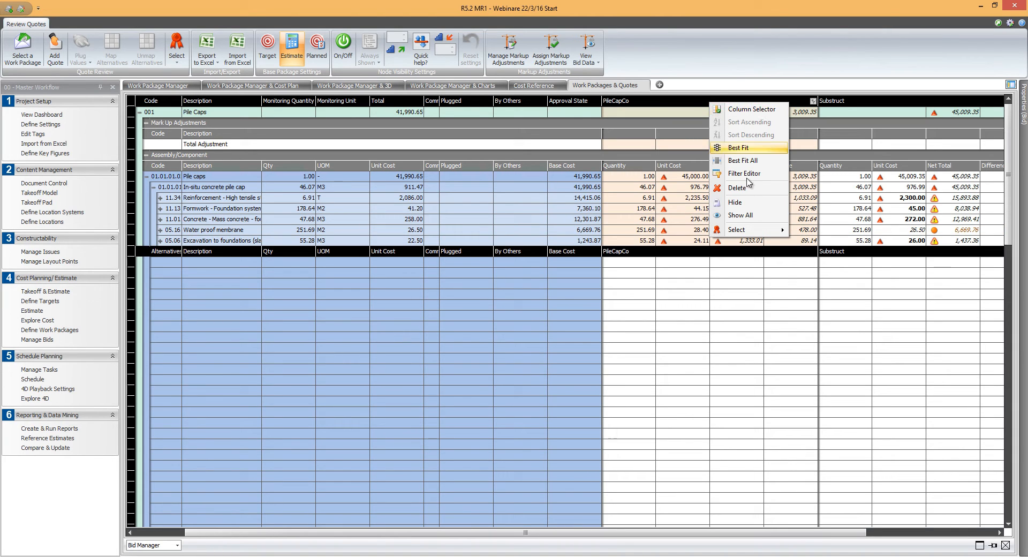
{"action": "mouse_move", "coordinate": [761, 230]}
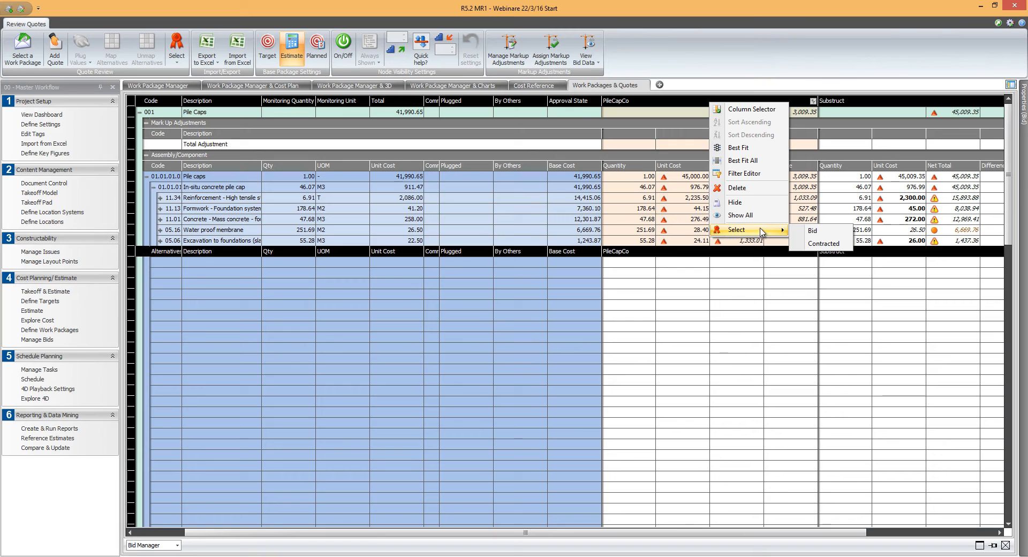
{"action": "left_click", "coordinate": [810, 232]}
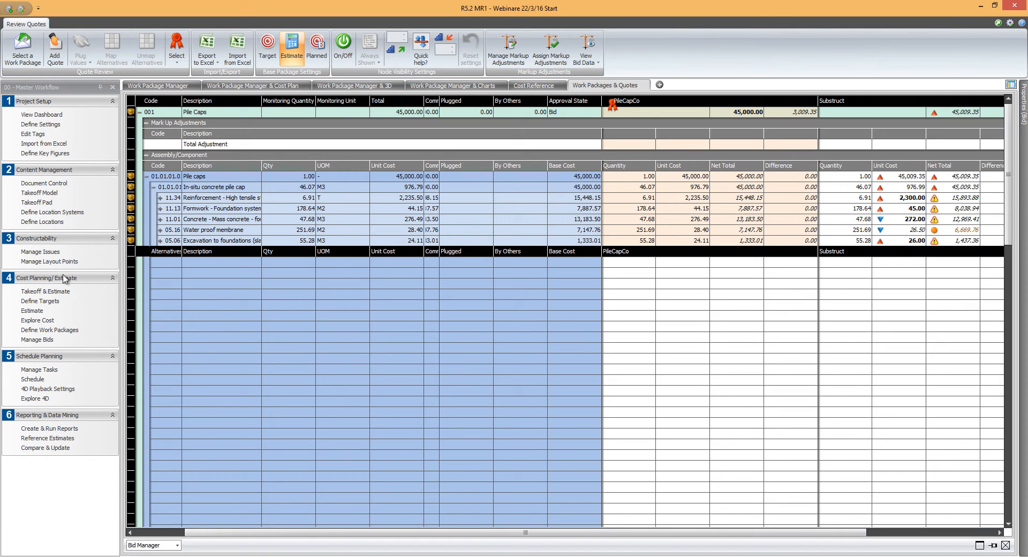
Open the estimate and expand Substructure, Specialist foundations and Pile caps to the in-situ concrete pile cap's components.
{"action": "left_click", "coordinate": [33, 312]}
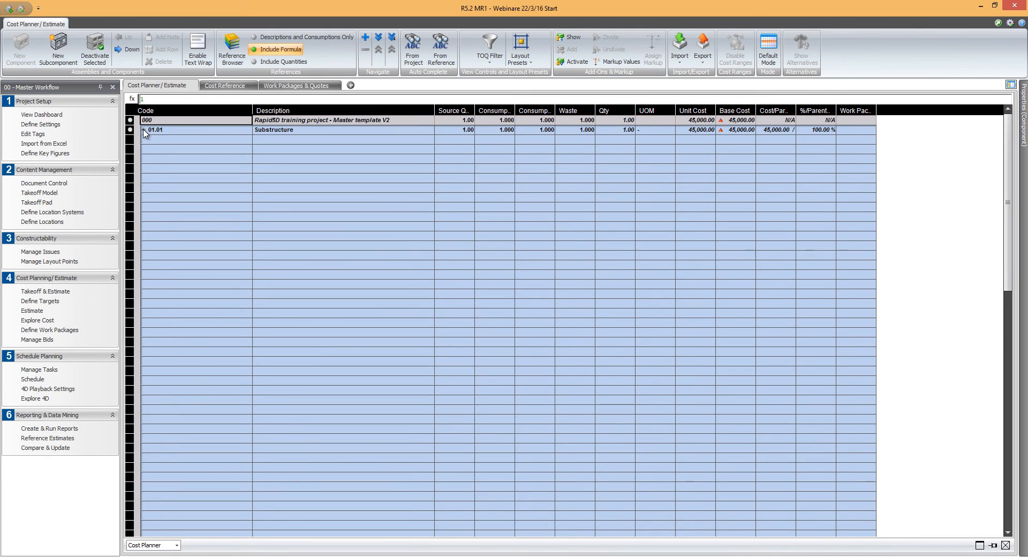
{"action": "left_click", "coordinate": [144, 130]}
{"action": "left_click", "coordinate": [150, 139]}
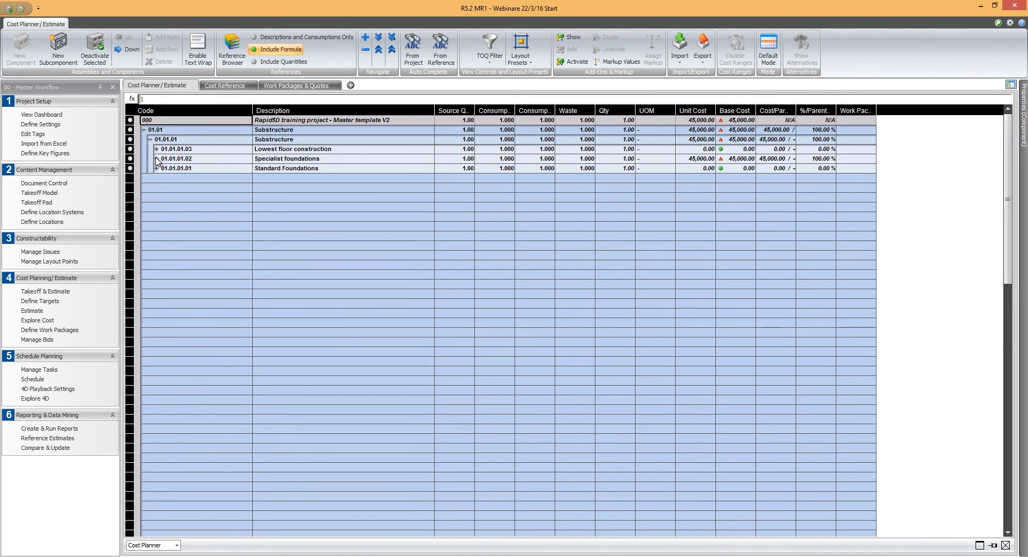
{"action": "left_click", "coordinate": [157, 158]}
{"action": "left_click", "coordinate": [162, 178]}
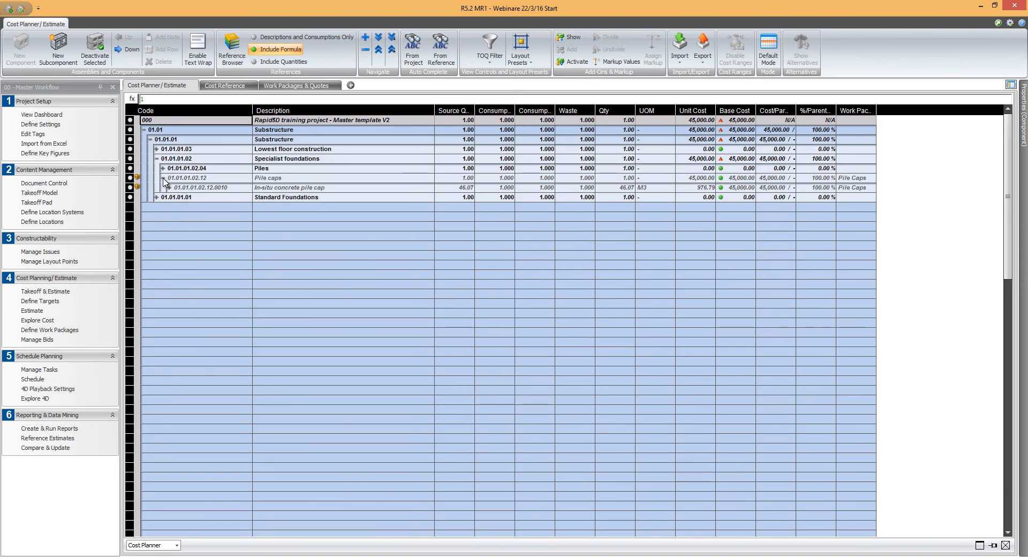
{"action": "left_click", "coordinate": [169, 187]}
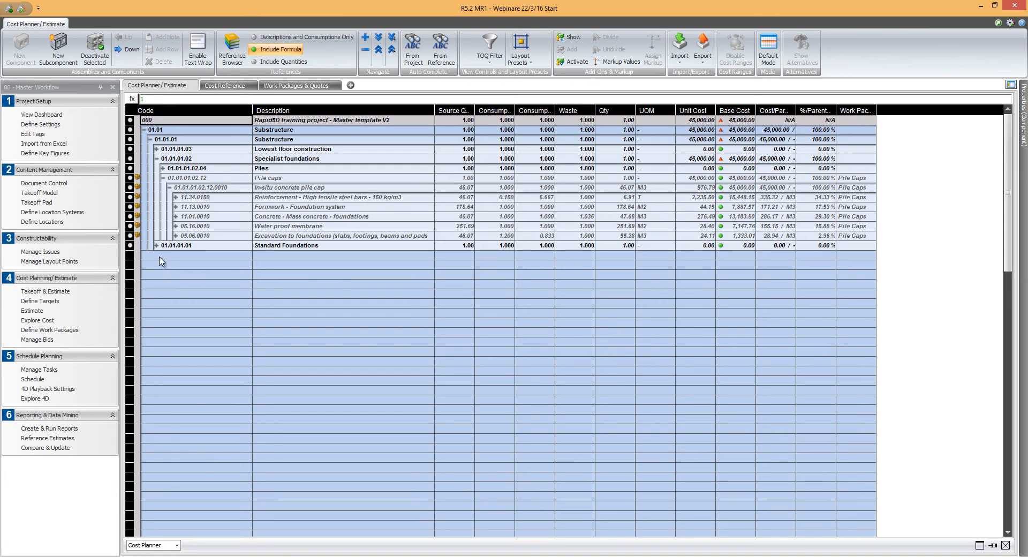
Generate the Interserve report NRM2 by tag with a skipped low level of 2 and review its pile cap items.
{"action": "left_click", "coordinate": [48, 429]}
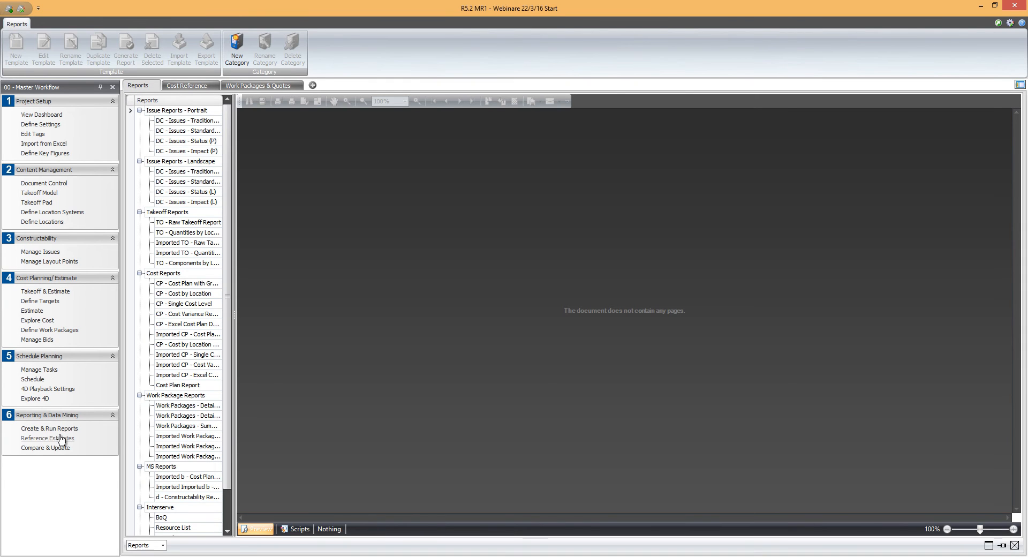
{"action": "scroll", "coordinate": [230, 434], "scroll_direction": "down", "scroll_amount": 2}
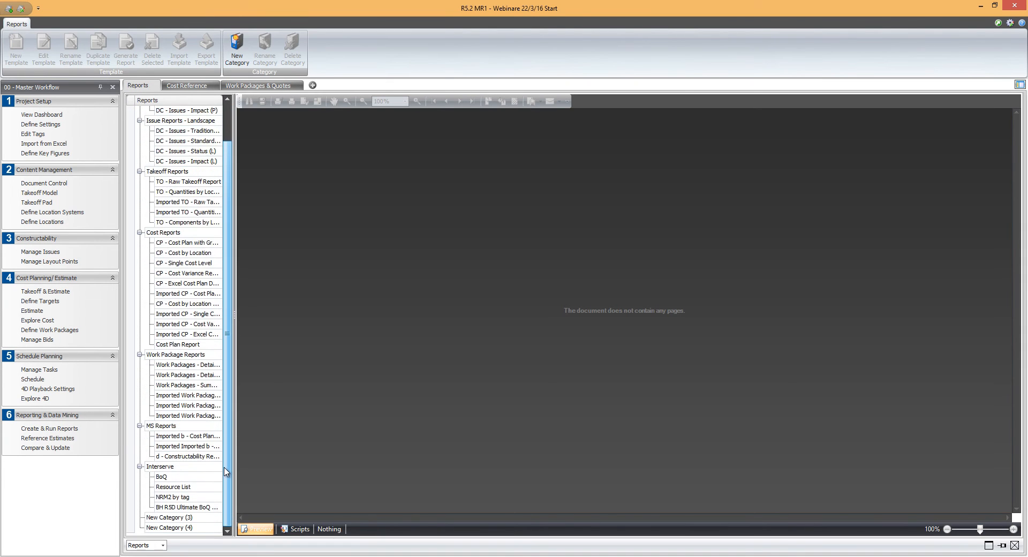
{"action": "left_click", "coordinate": [196, 498]}
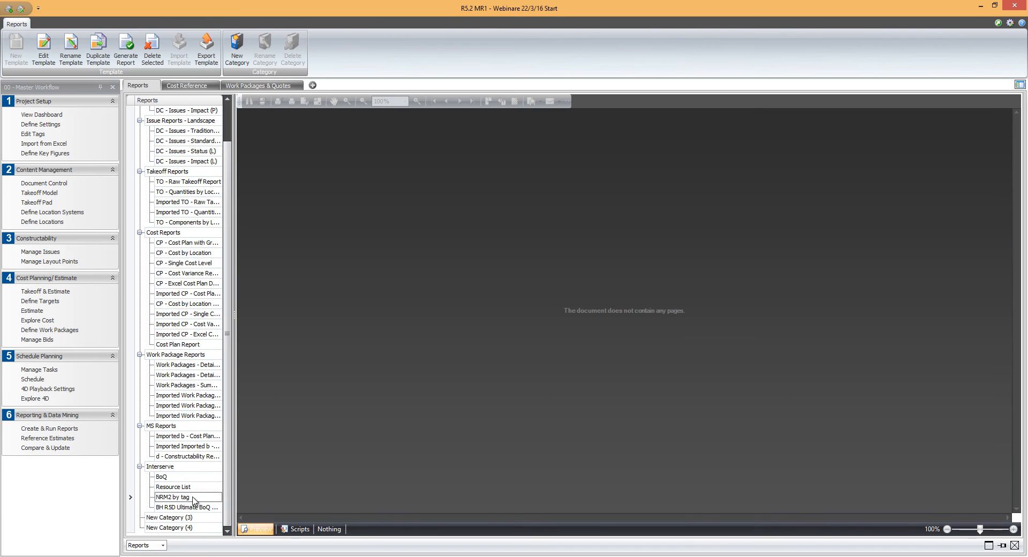
{"action": "left_click", "coordinate": [127, 54]}
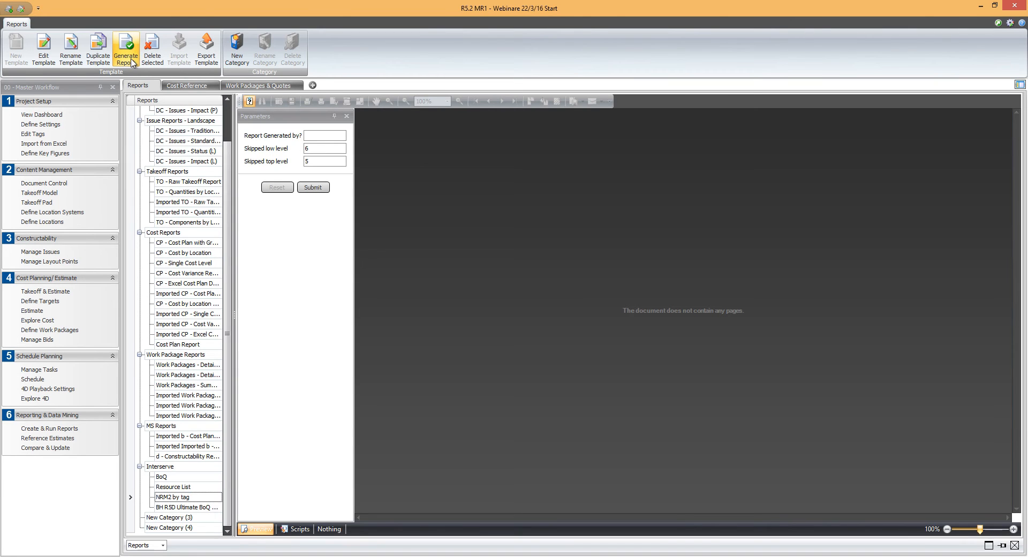
{"action": "left_click", "coordinate": [328, 148]}
{"action": "type", "text": "2"}
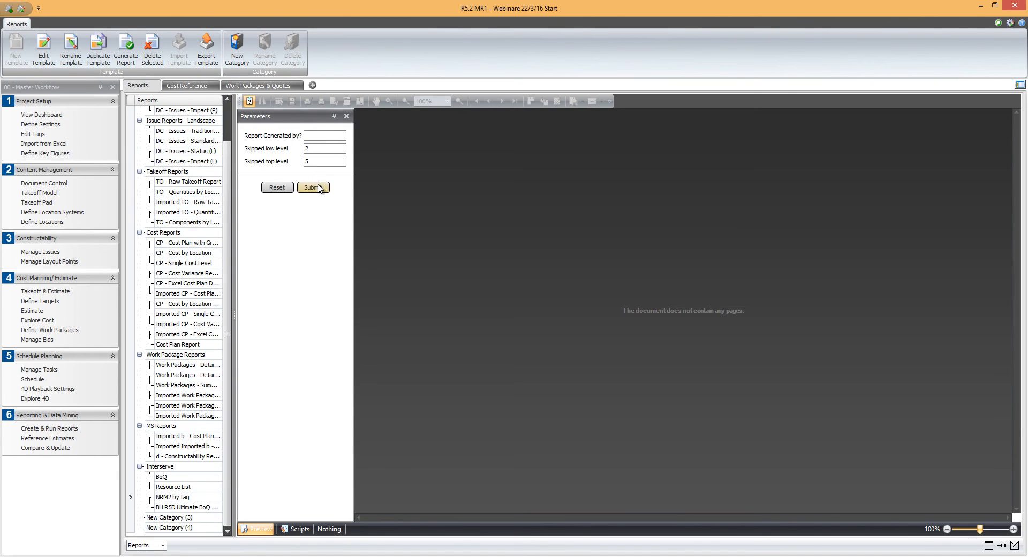
{"action": "left_click", "coordinate": [324, 190]}
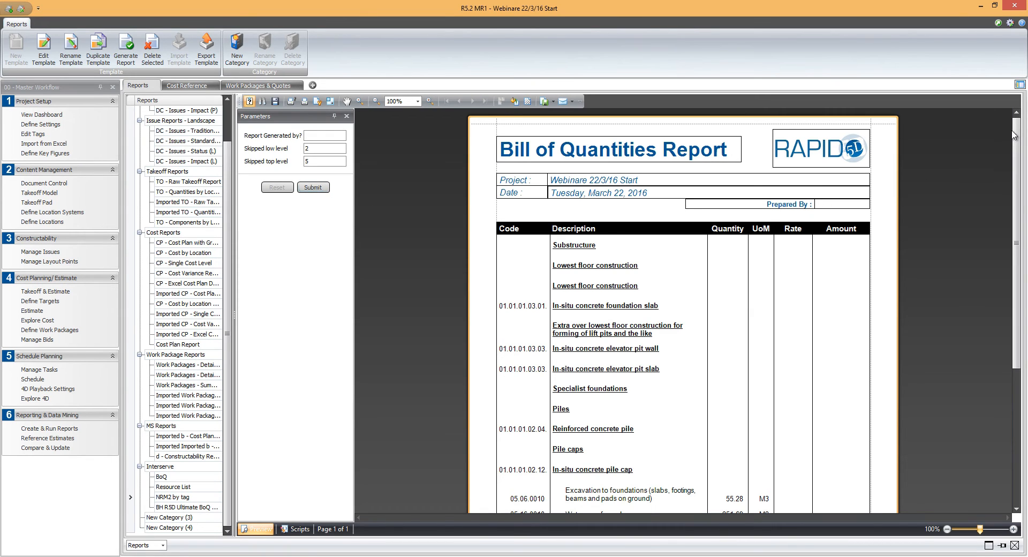
{"action": "left_click_drag", "start_coordinate": [1019, 137], "coordinate": [1025, 225]}
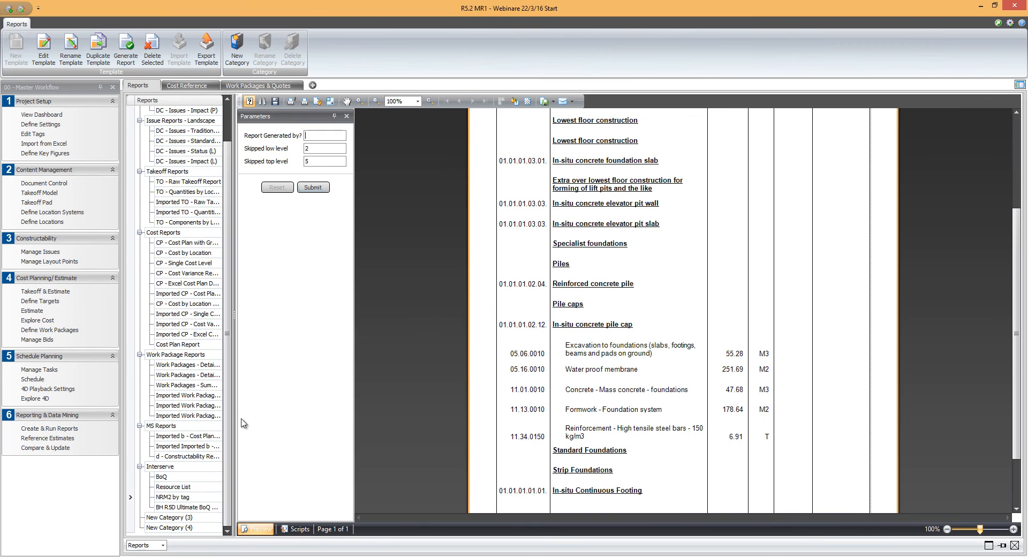
Generate the Interserve Resource List report with Use Base Price set to True.
{"action": "left_click", "coordinate": [174, 487]}
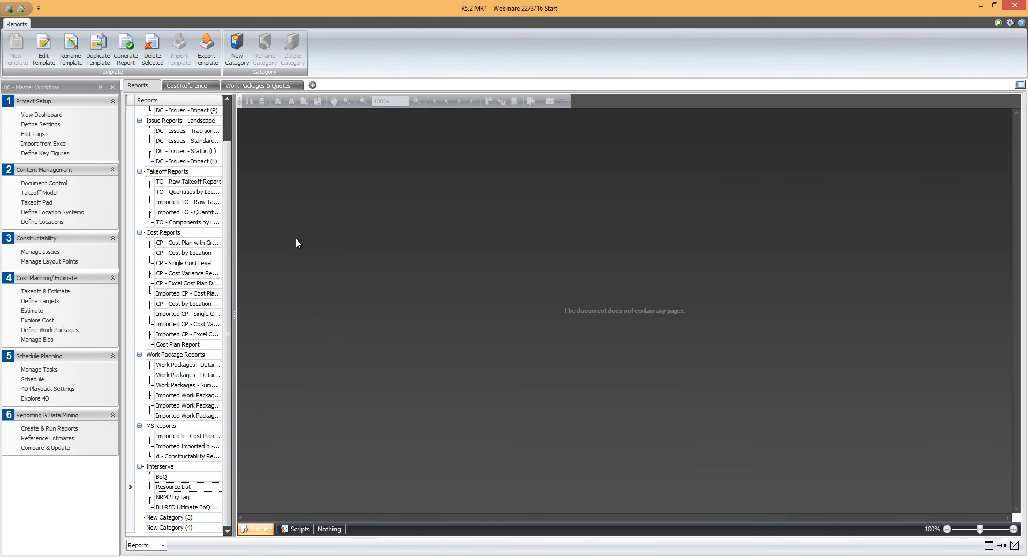
{"action": "left_click", "coordinate": [129, 56]}
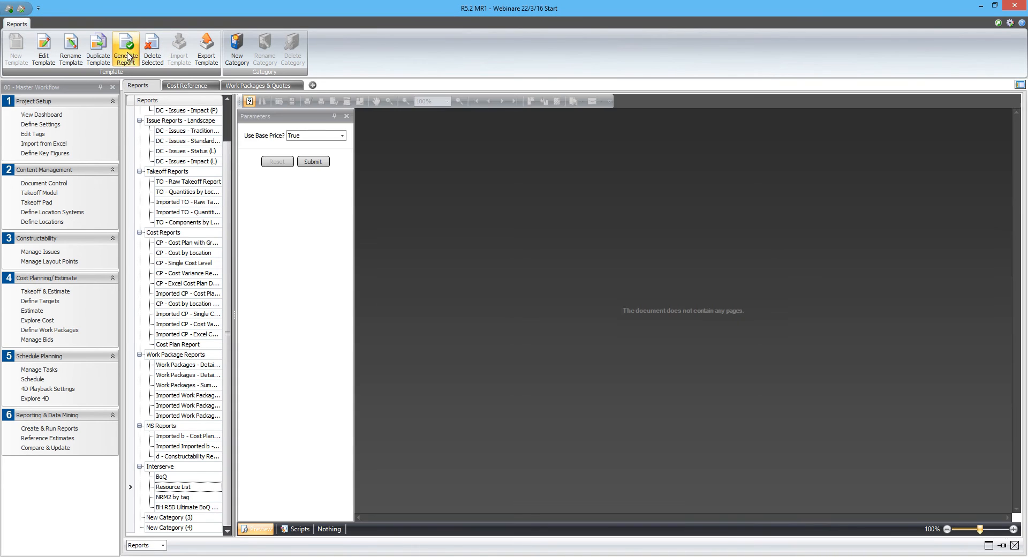
{"action": "left_click", "coordinate": [301, 162]}
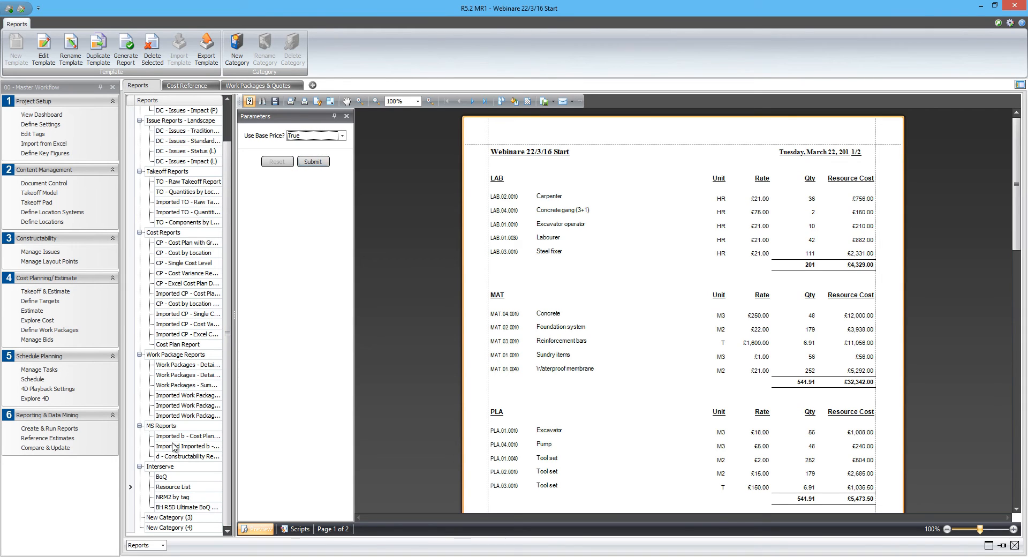
Generate the BH R5D Ultimate BoQ report with Group by WP set to True and review its Pile Caps package page.
{"action": "left_click", "coordinate": [169, 508]}
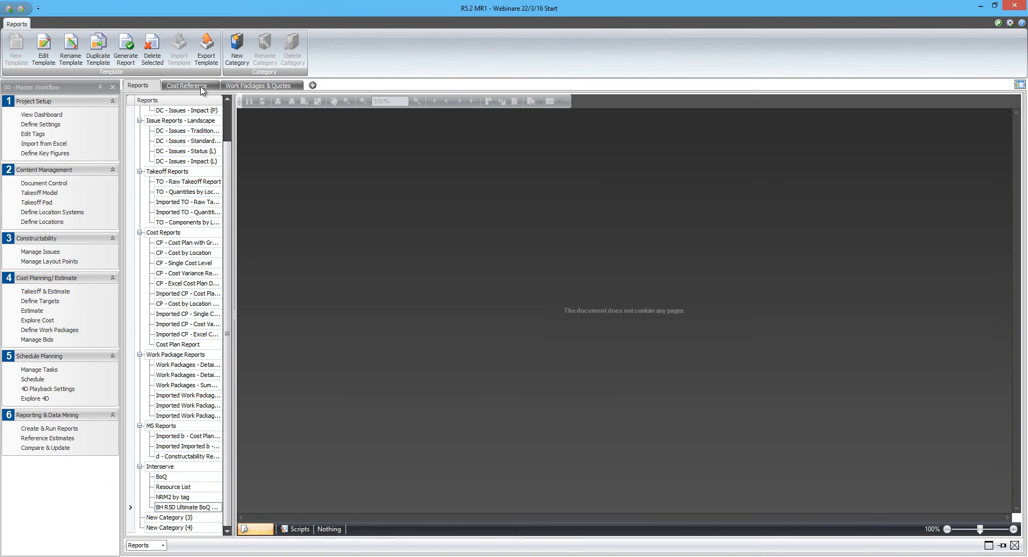
{"action": "left_click", "coordinate": [123, 63]}
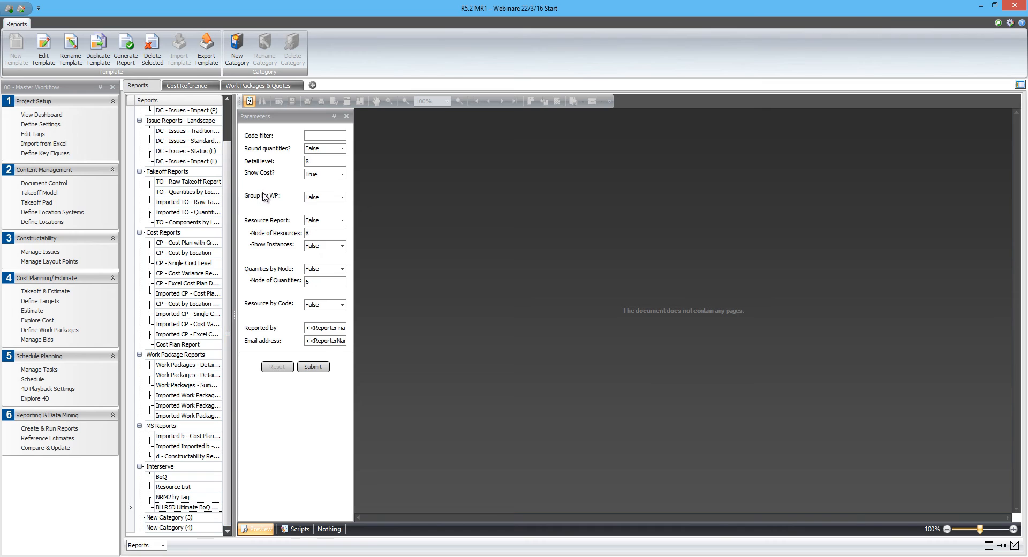
{"action": "left_click", "coordinate": [319, 197]}
{"action": "left_click", "coordinate": [321, 215]}
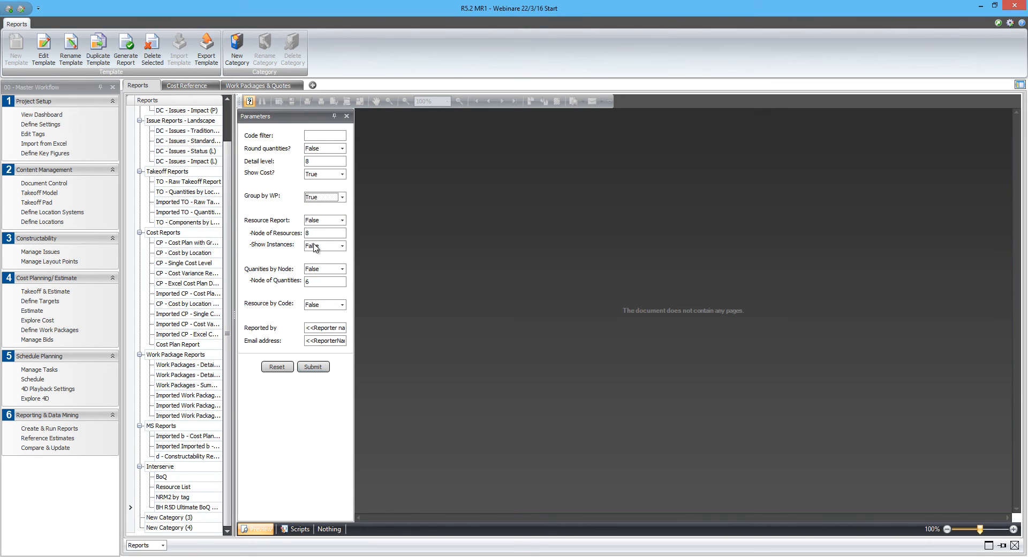
{"action": "left_click", "coordinate": [312, 366]}
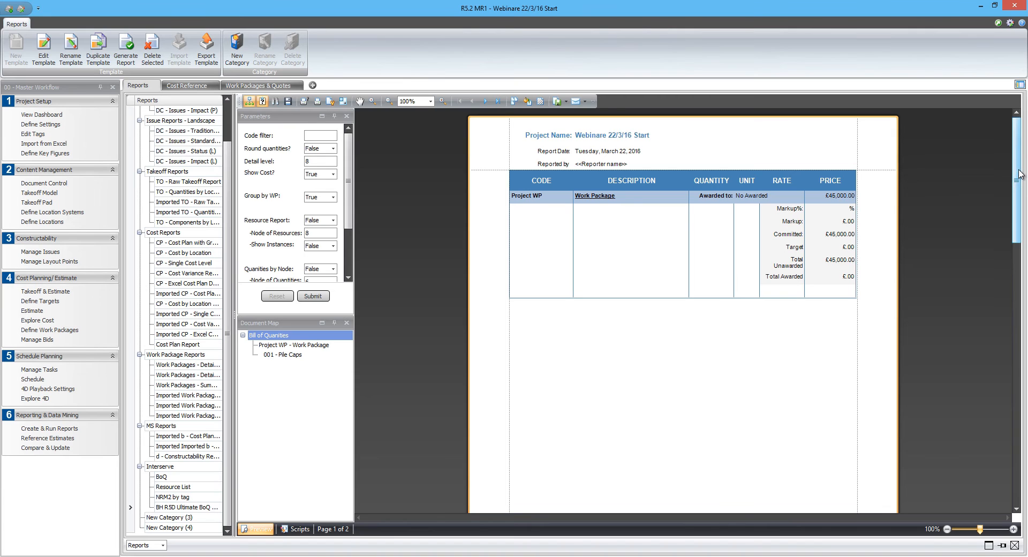
{"action": "left_click_drag", "start_coordinate": [1018, 177], "coordinate": [1008, 381]}
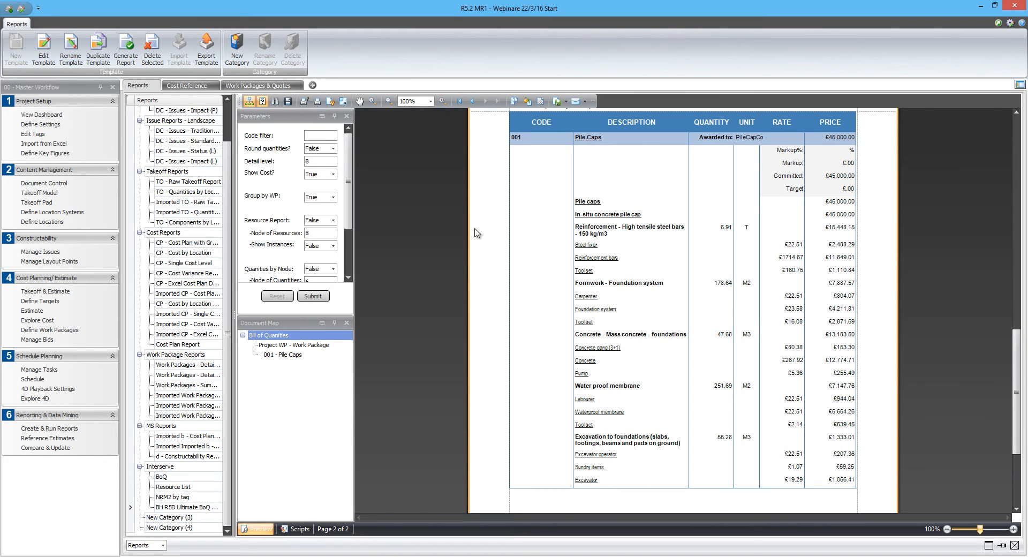
Return to the takeoff model to view the takeoff quantities beside the 3D building.
{"action": "left_click", "coordinate": [167, 244]}
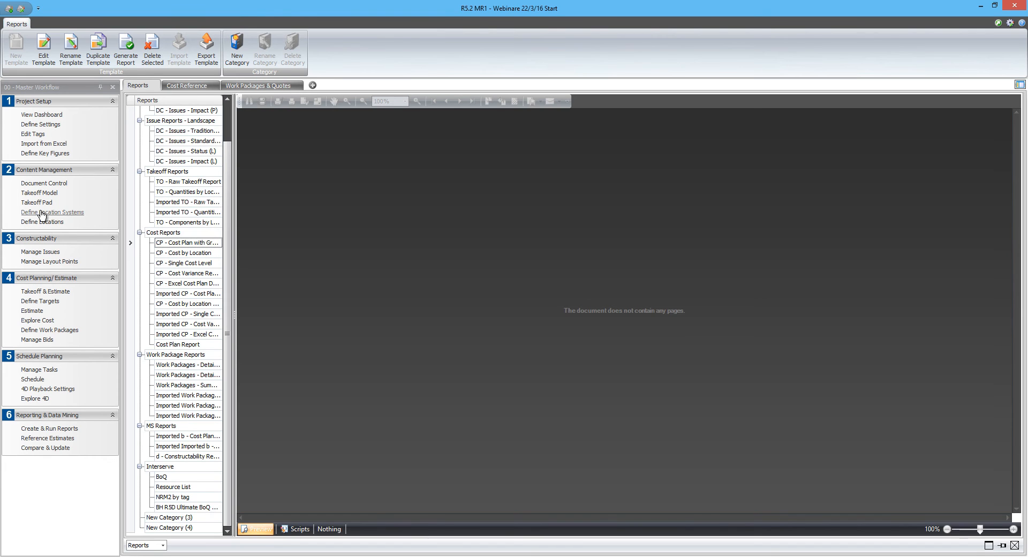
{"action": "left_click", "coordinate": [43, 194]}
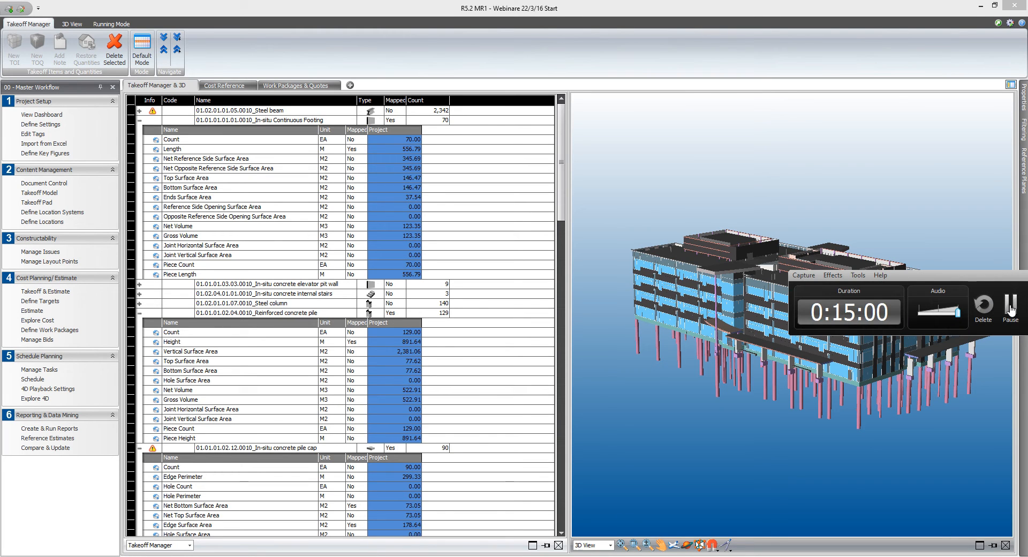
{"action": "left_click_drag", "start_coordinate": [1015, 274], "coordinate": [887, 289]}
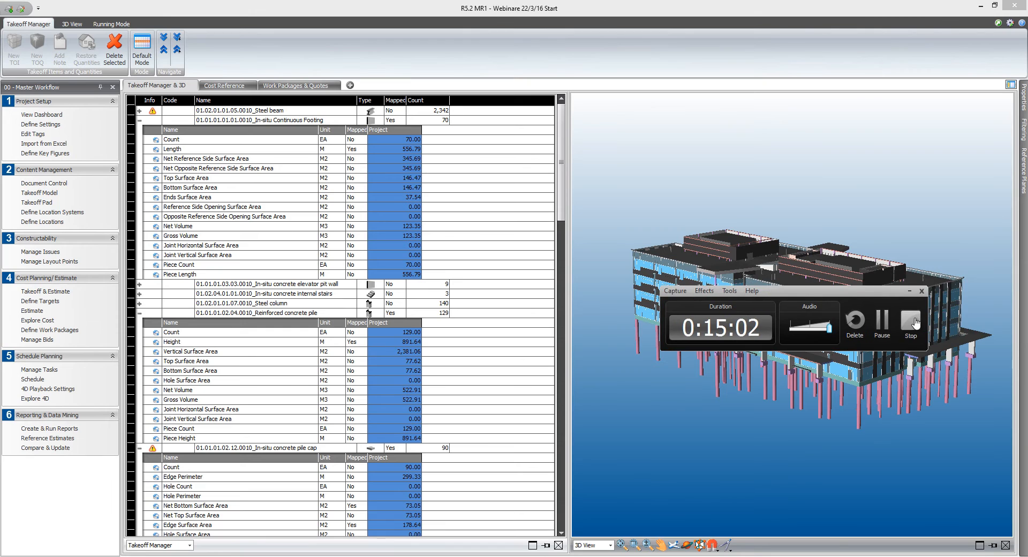
{"action": "left_click", "coordinate": [916, 323]}
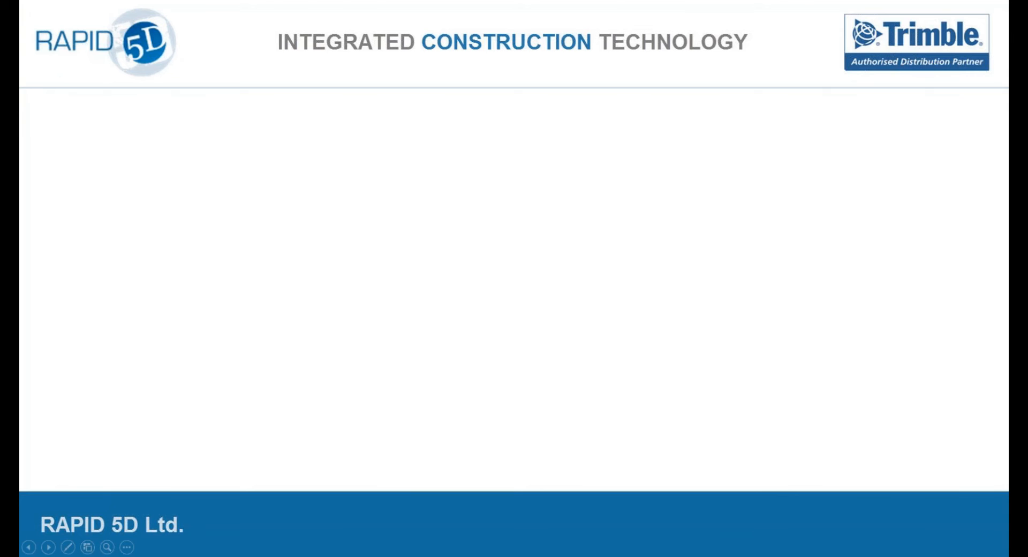
{"action": "key", "text": "Right"}
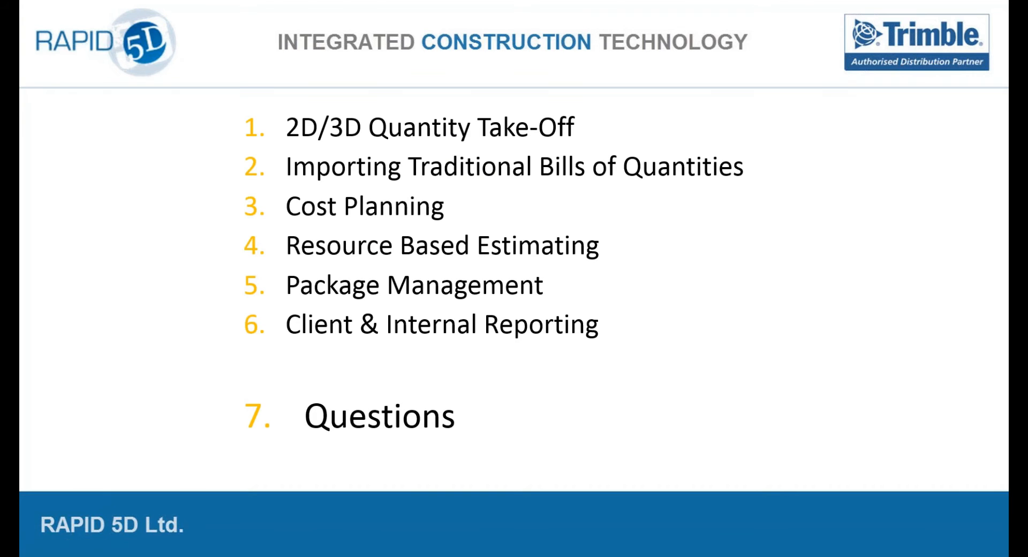
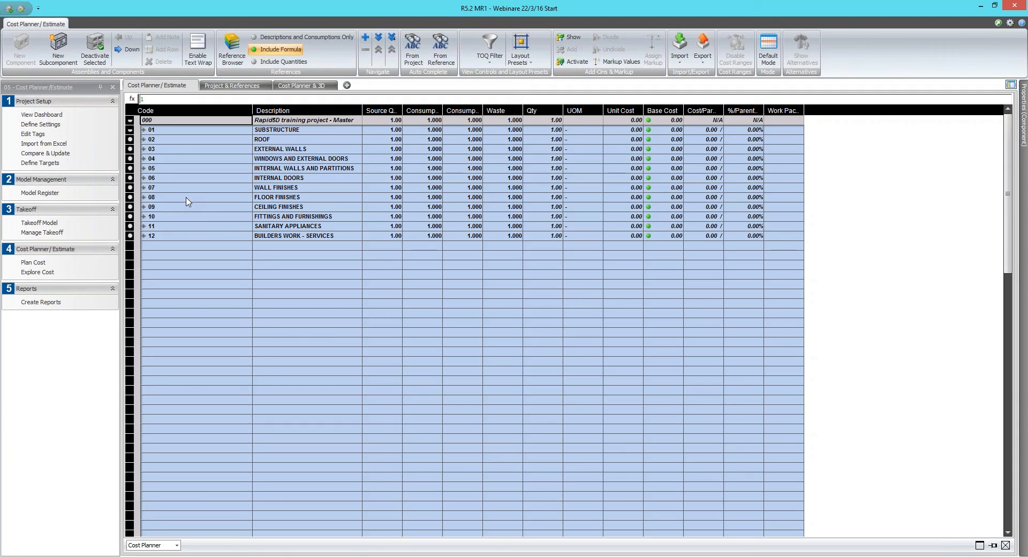
Show the cost plan beside the NRM2 Methods reference, expanding reference section 05 and Substructure down to trench items 1/1/B and 1/1/C.
{"action": "left_click", "coordinate": [235, 86]}
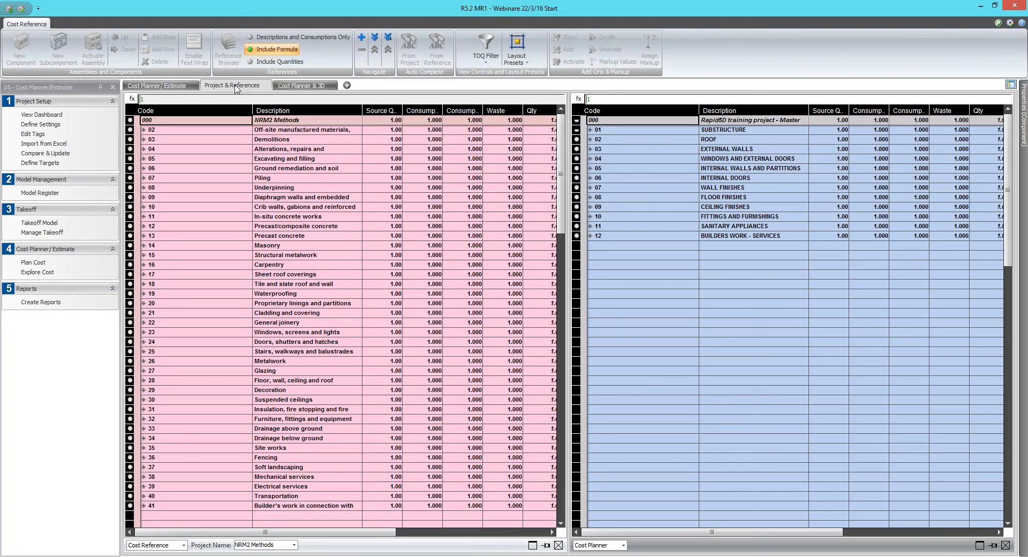
{"action": "left_click", "coordinate": [144, 159]}
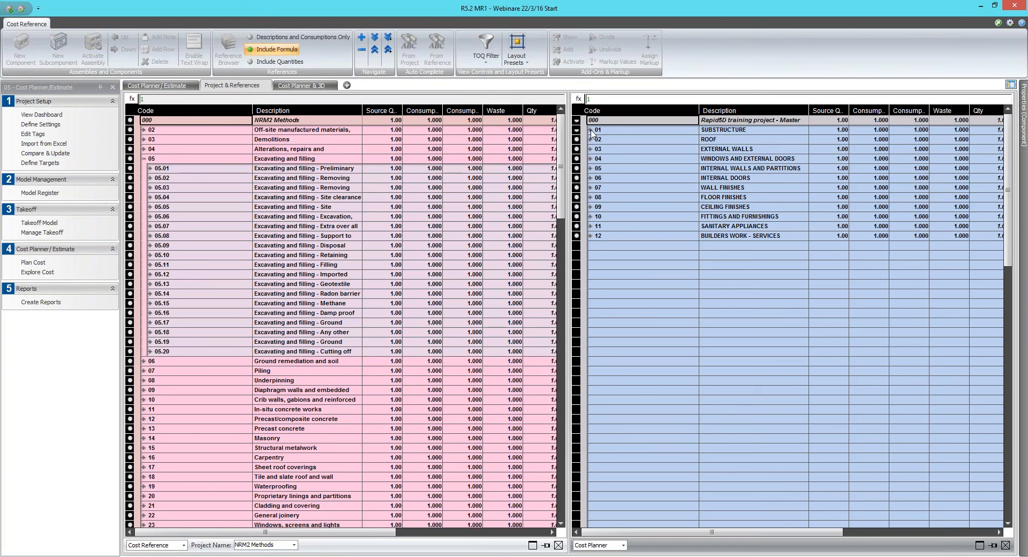
{"action": "left_click", "coordinate": [591, 130]}
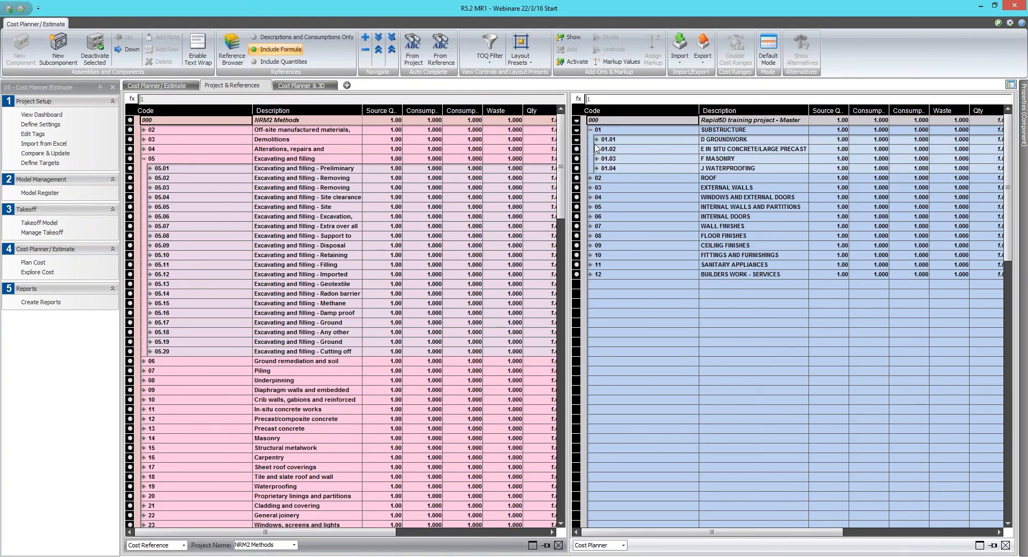
{"action": "left_click", "coordinate": [596, 139]}
{"action": "left_click", "coordinate": [603, 149]}
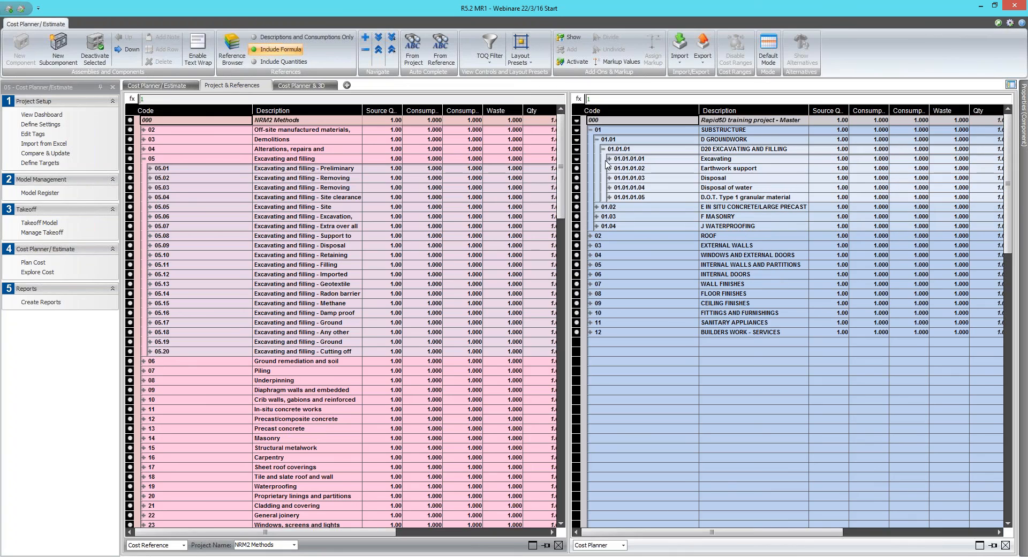
{"action": "left_click", "coordinate": [610, 159]}
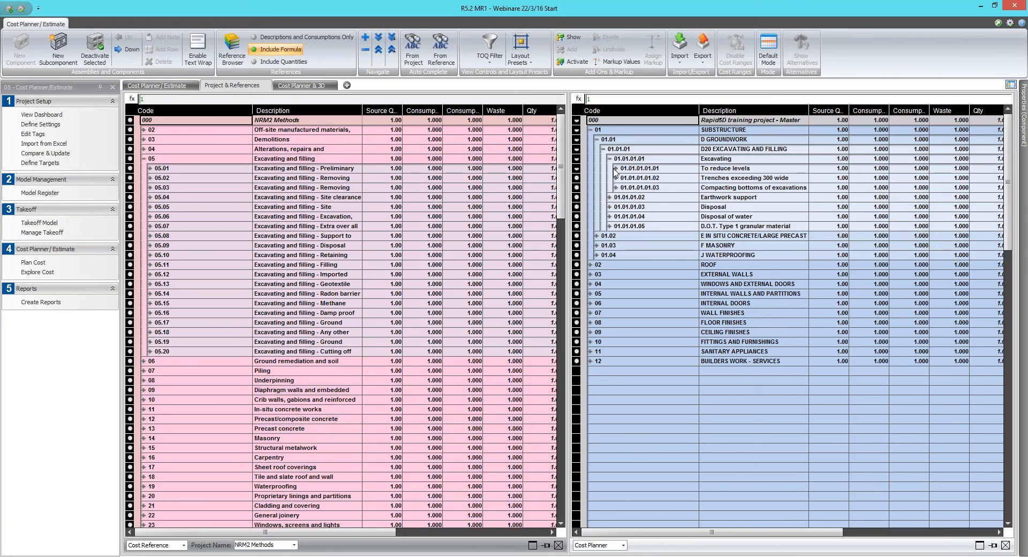
{"action": "left_click", "coordinate": [616, 168]}
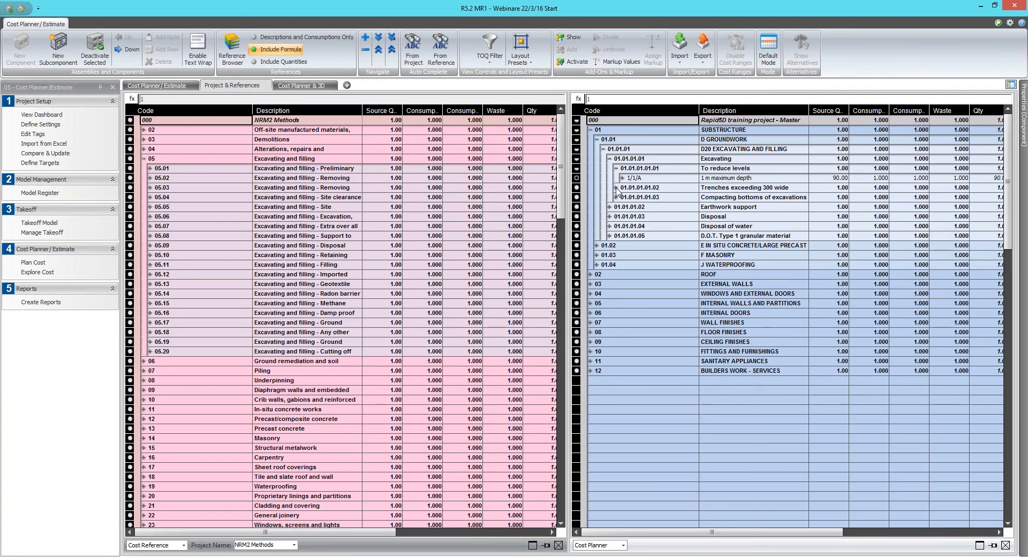
{"action": "left_click", "coordinate": [616, 188]}
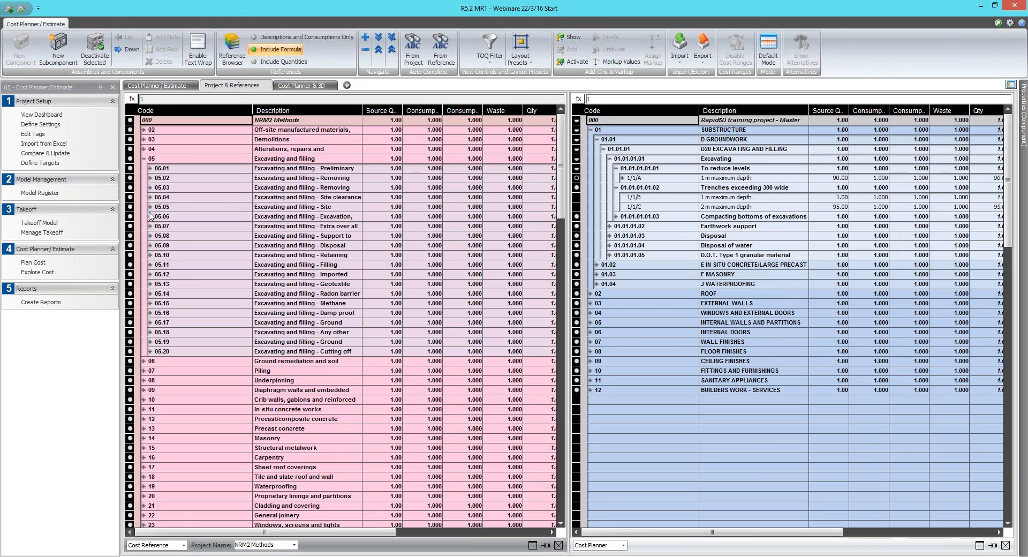
Copy the excavator operator, sundry items and excavator resources from reference item 05.06.0010 into item 1/1/B, overwriting all conflicting components.
{"action": "left_click", "coordinate": [150, 217]}
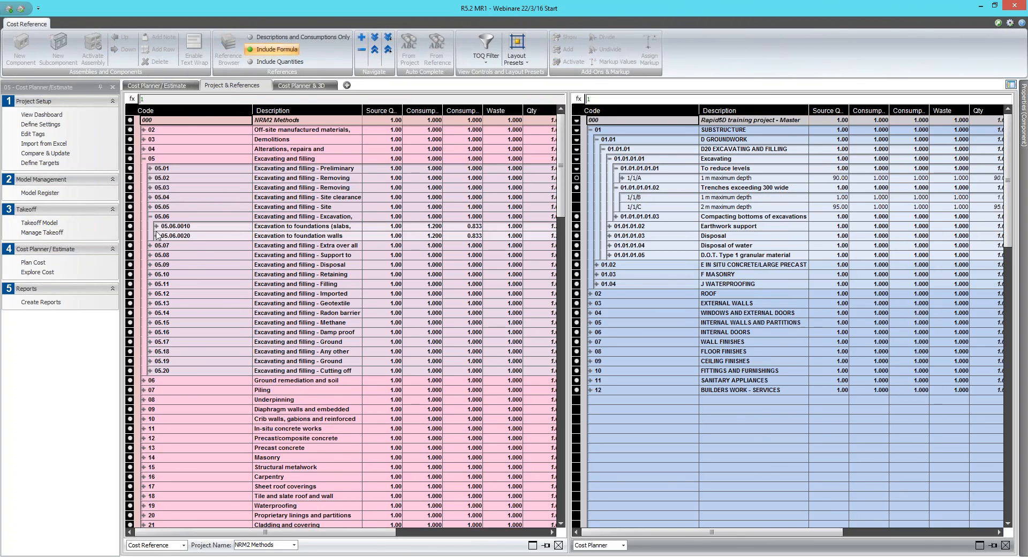
{"action": "left_click", "coordinate": [157, 227]}
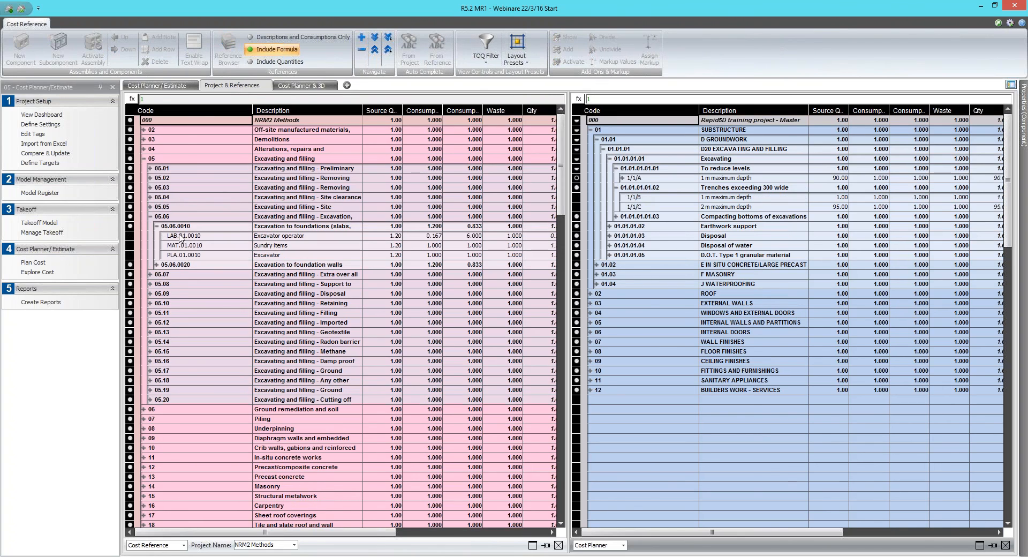
{"action": "left_click", "coordinate": [178, 256]}
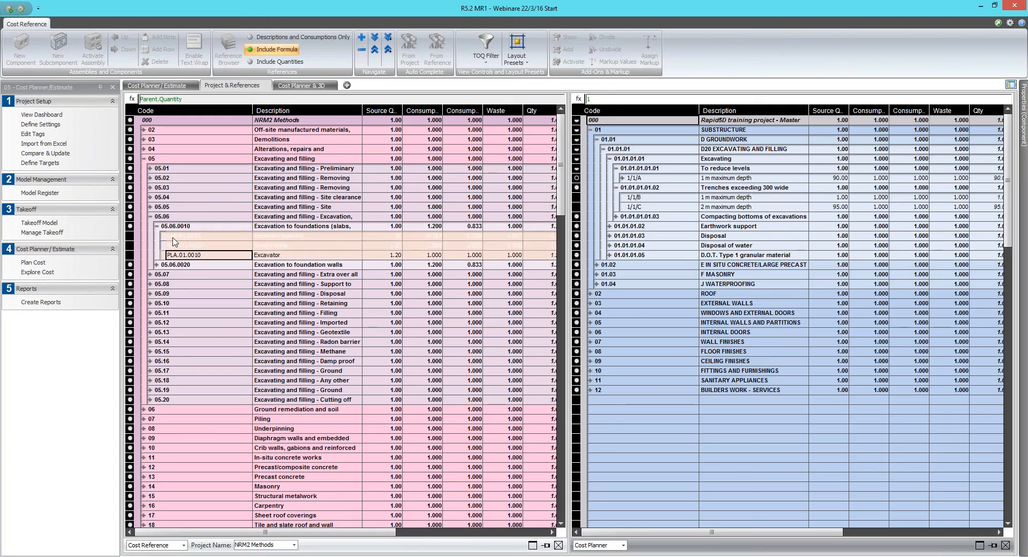
{"action": "mouse_move", "coordinate": [178, 236]}
{"action": "left_mouse_down"}
{"action": "mouse_move", "coordinate": [642, 228]}
{"action": "mouse_move", "coordinate": [659, 197]}
{"action": "left_mouse_up"}
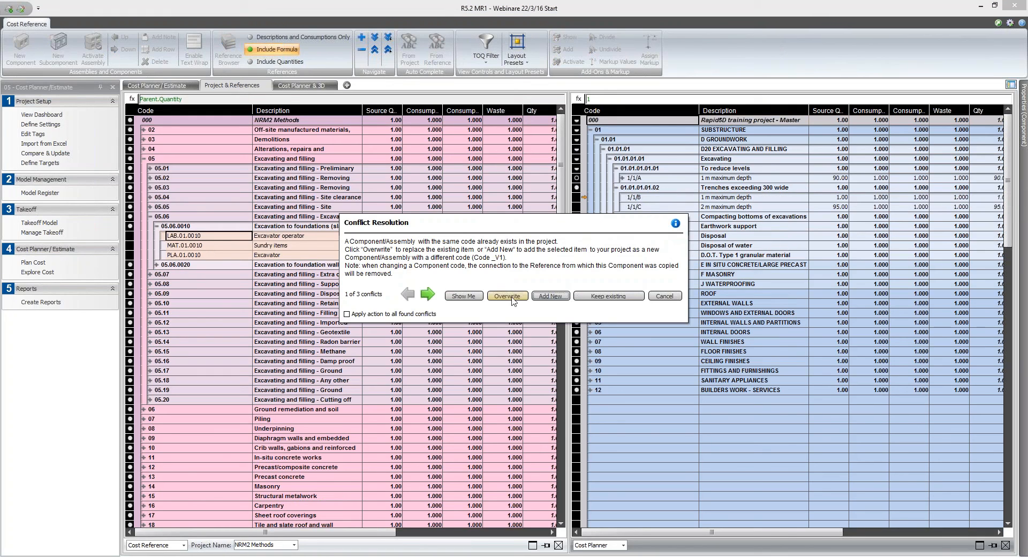
{"action": "left_click", "coordinate": [434, 315]}
{"action": "left_click", "coordinate": [510, 298]}
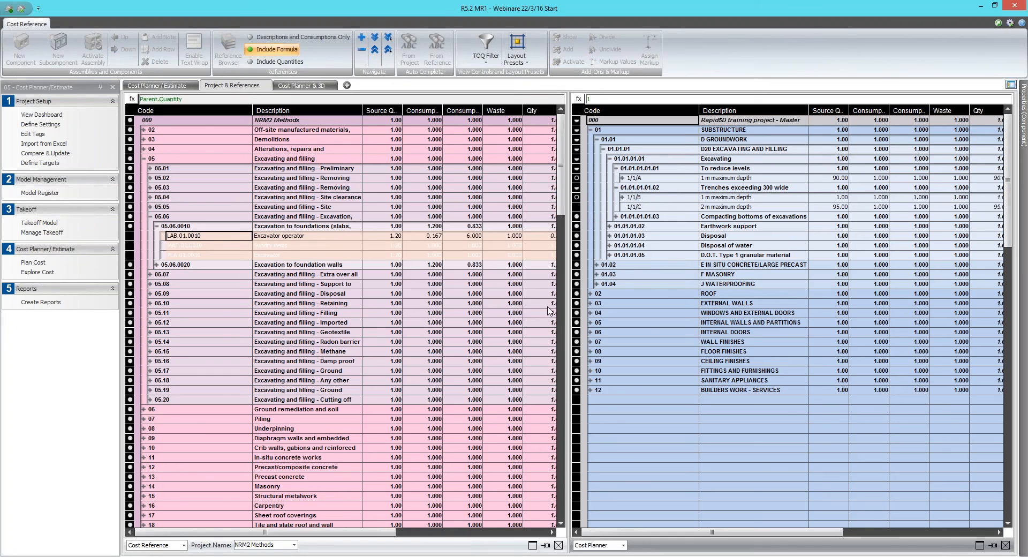
{"action": "left_click", "coordinate": [622, 197]}
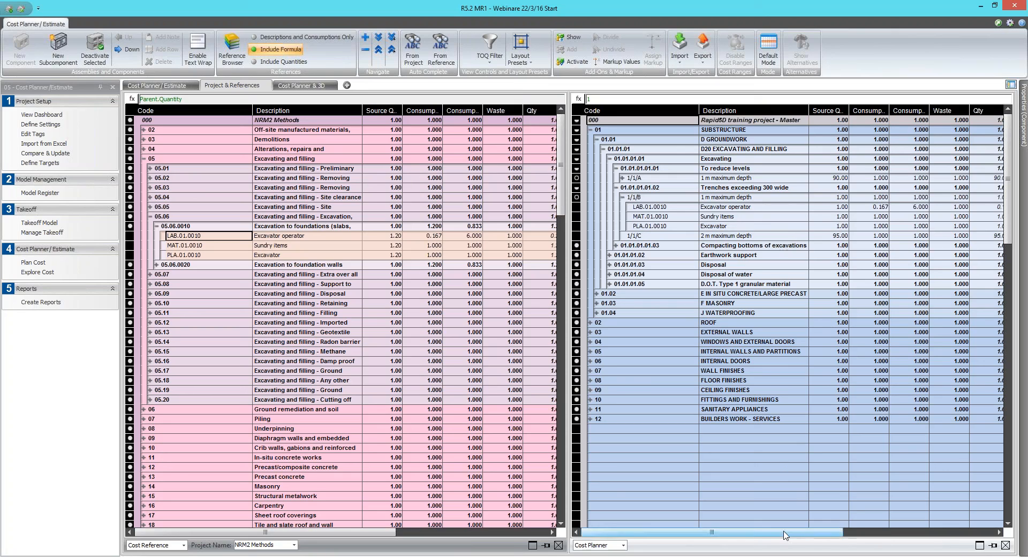
Copy the same three excavation resources from 05.06.0010 into item 1/1/C, overwrite all conflicts and expand the item.
{"action": "left_click_drag", "start_coordinate": [785, 536], "coordinate": [788, 535]}
{"action": "left_click_drag", "start_coordinate": [173, 239], "coordinate": [630, 243]}
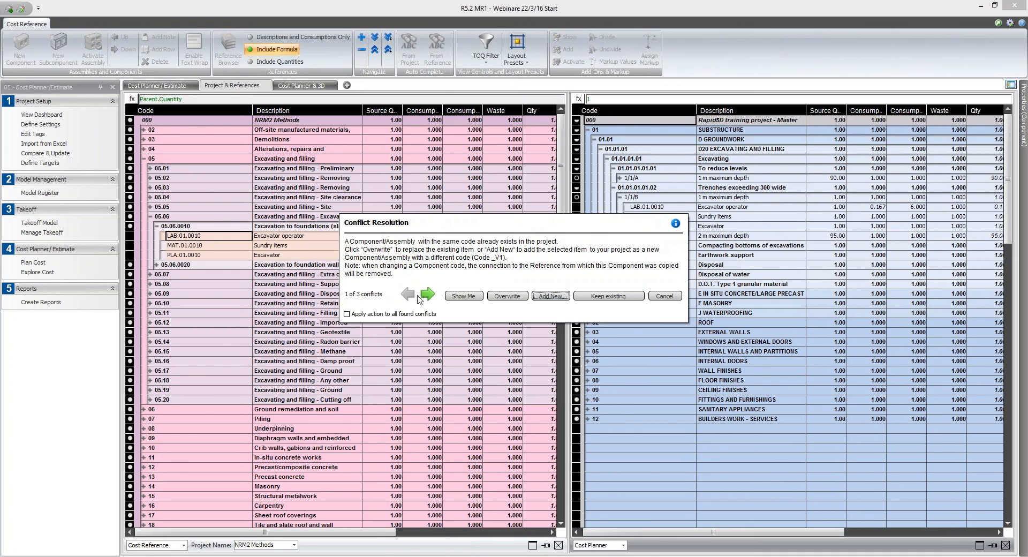
{"action": "left_click", "coordinate": [383, 316]}
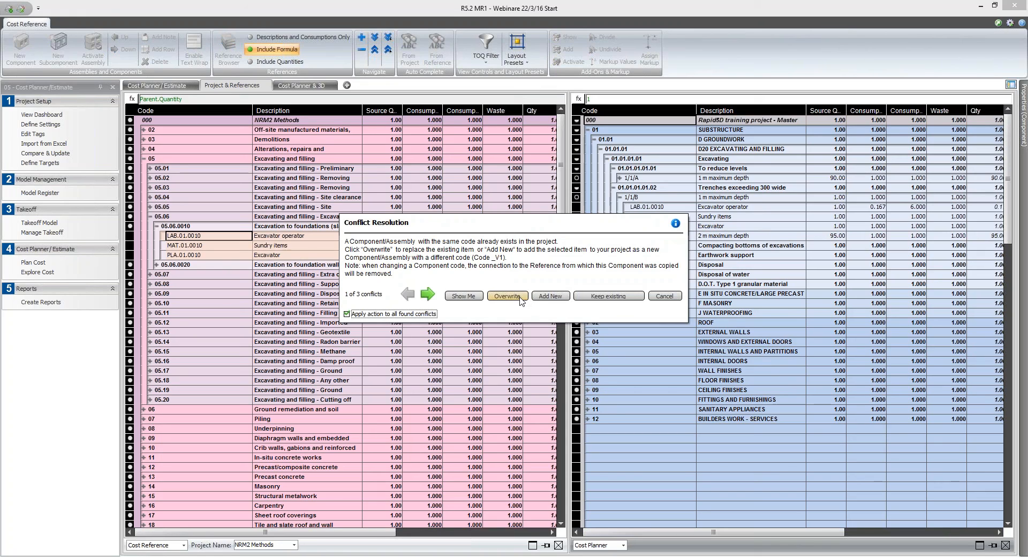
{"action": "left_click", "coordinate": [507, 296]}
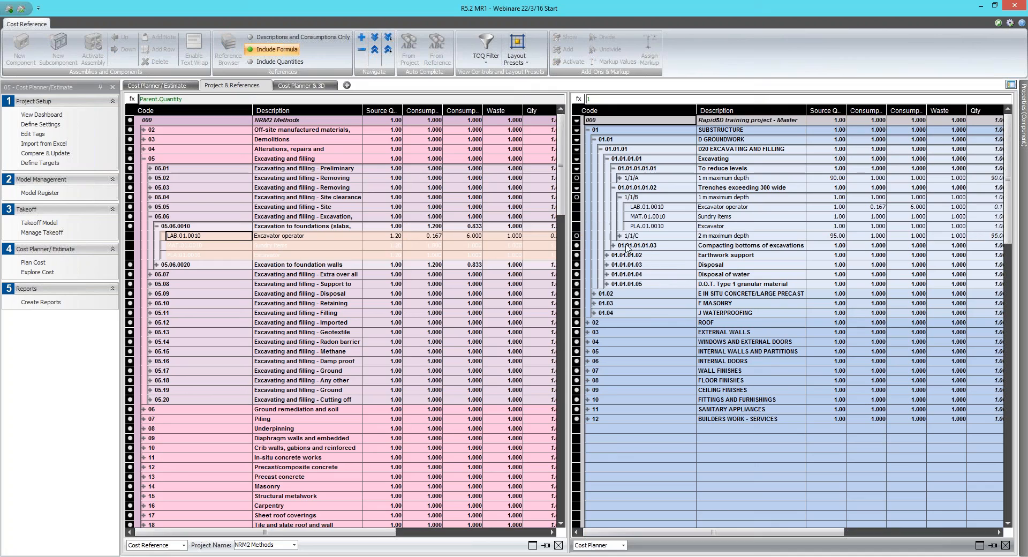
{"action": "left_click", "coordinate": [620, 236]}
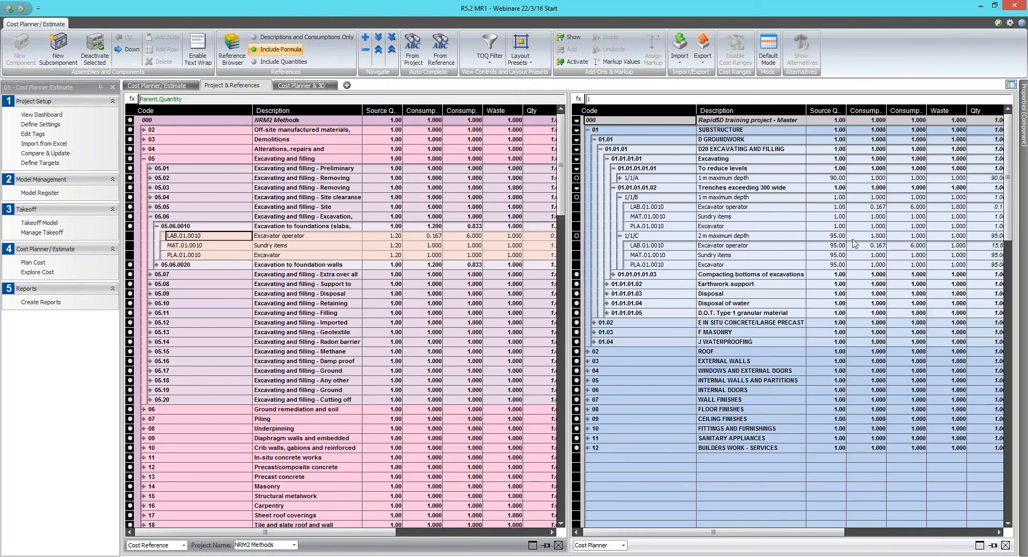
Set the excavator operator under item 1/1/C to a consumption of 0.18 and a unit cost of 22.
{"action": "double_click", "coordinate": [873, 246]}
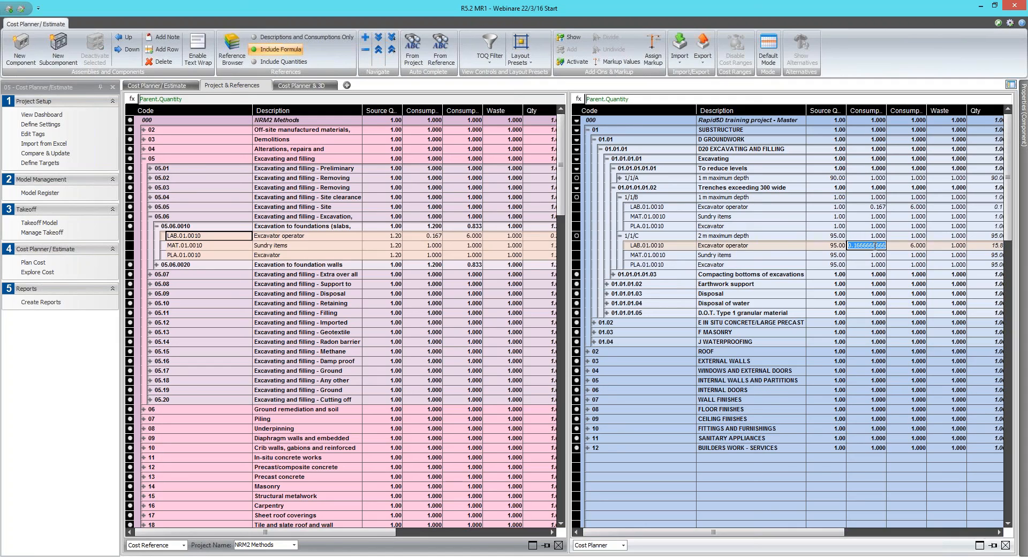
{"action": "type", "text": "0.18"}
{"action": "key", "text": "Return"}
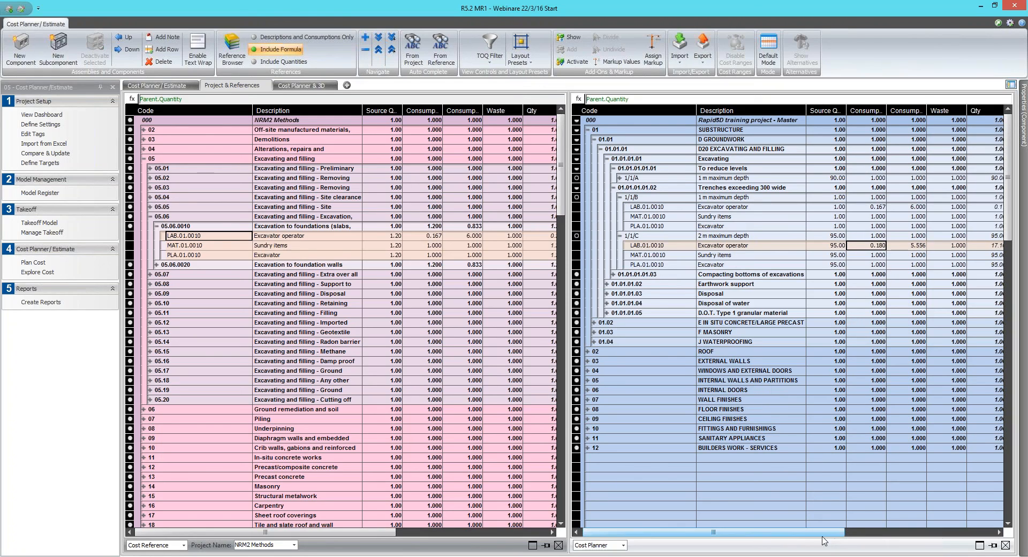
{"action": "left_click_drag", "start_coordinate": [823, 536], "coordinate": [893, 530]}
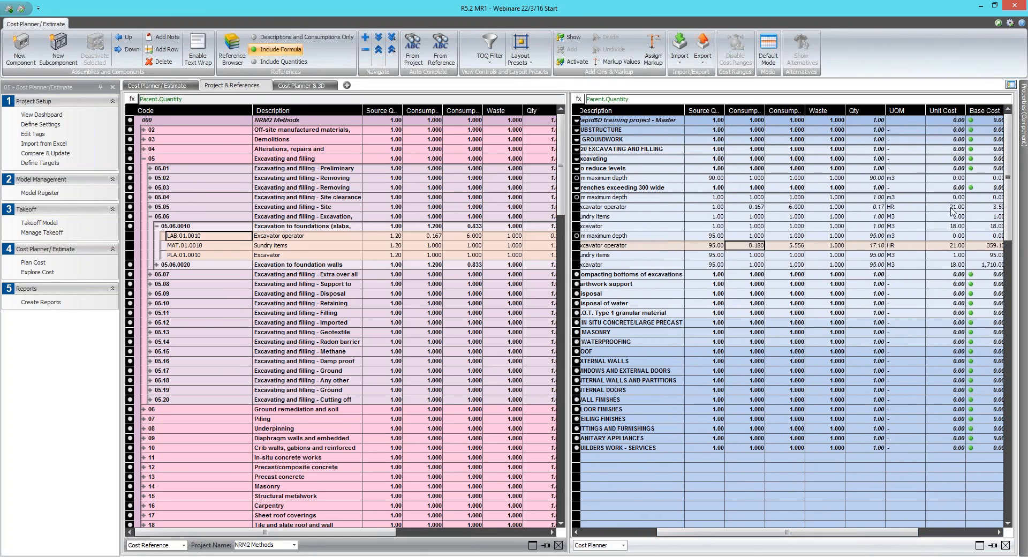
{"action": "left_click", "coordinate": [955, 247]}
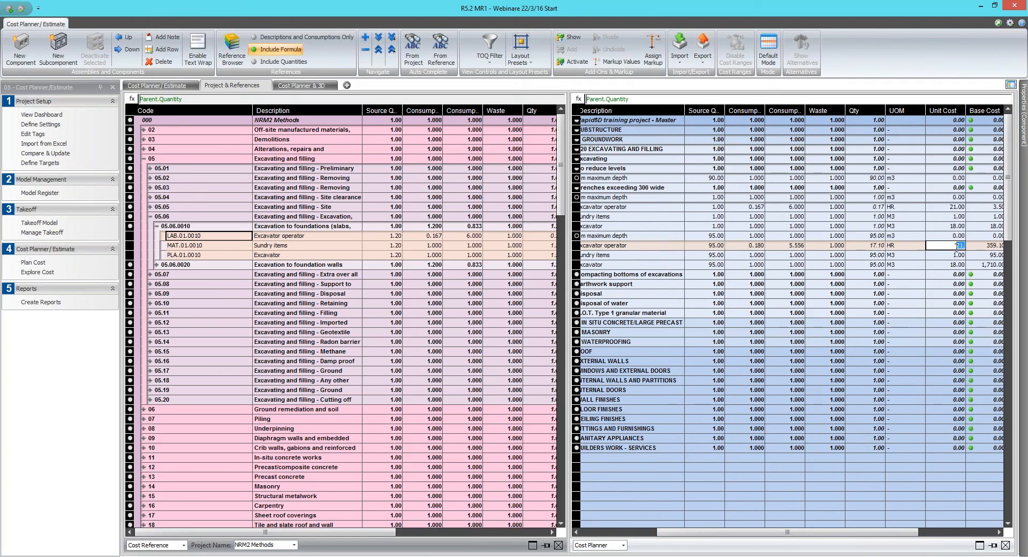
{"action": "key", "text": "Return"}
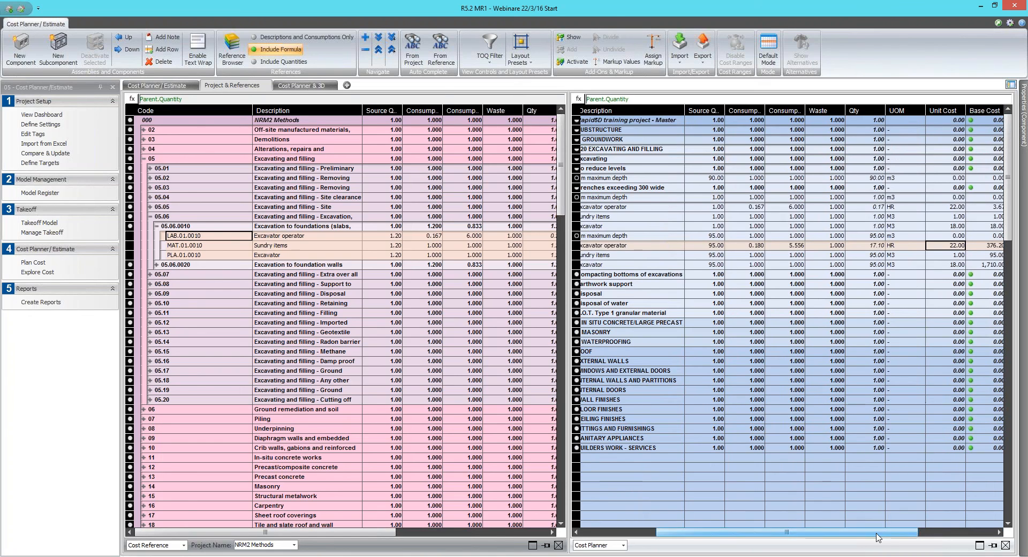
Expand the cost plan's in-situ concrete section 01.02 down to foundations item 1/2/D.
{"action": "left_click_drag", "start_coordinate": [895, 533], "coordinate": [811, 533]}
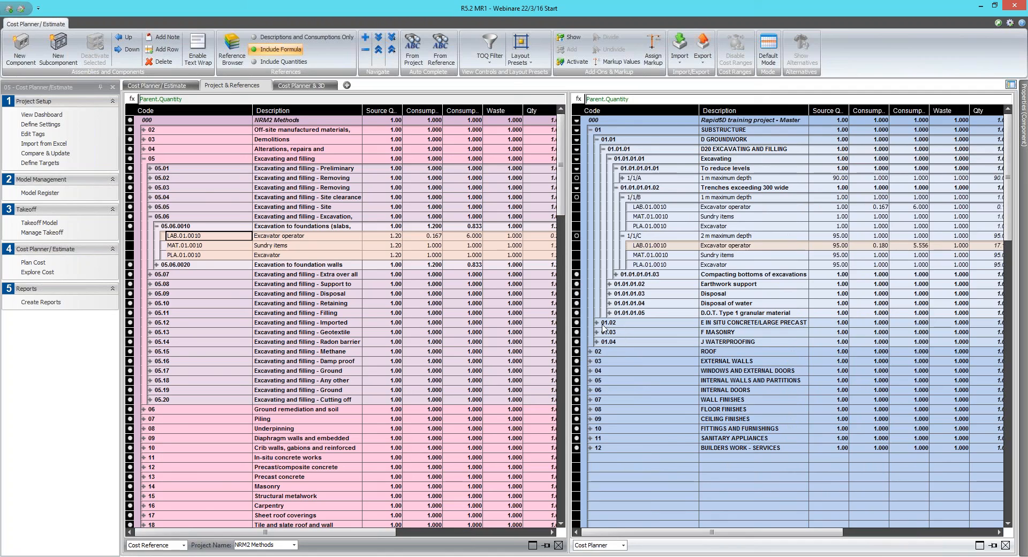
{"action": "left_click", "coordinate": [597, 323]}
{"action": "left_click", "coordinate": [604, 333]}
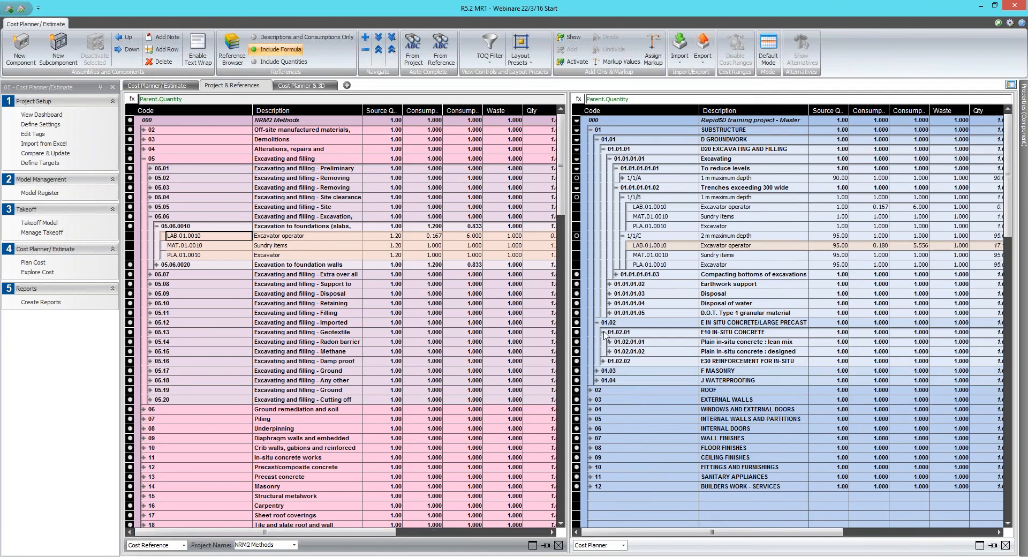
{"action": "left_click", "coordinate": [610, 342]}
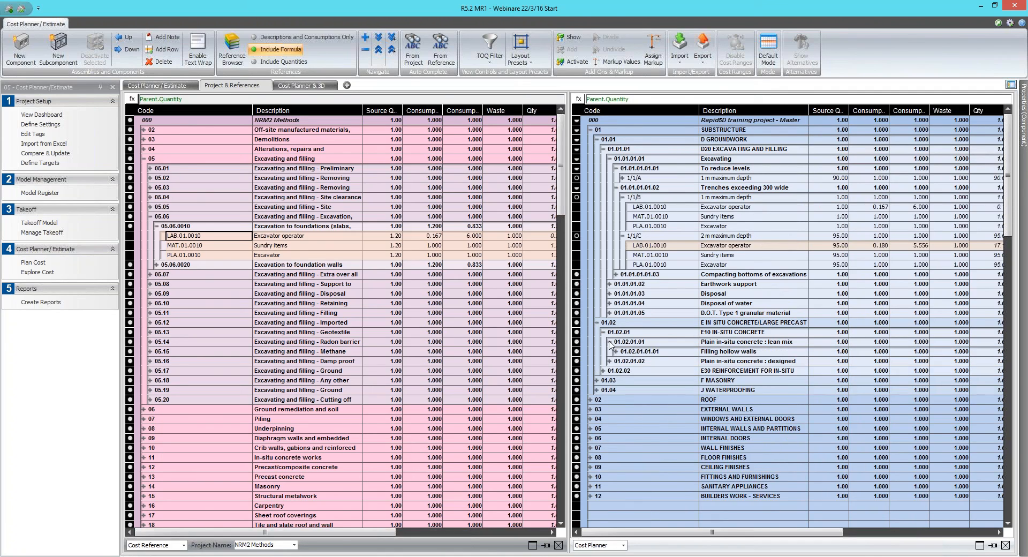
{"action": "left_click", "coordinate": [610, 362]}
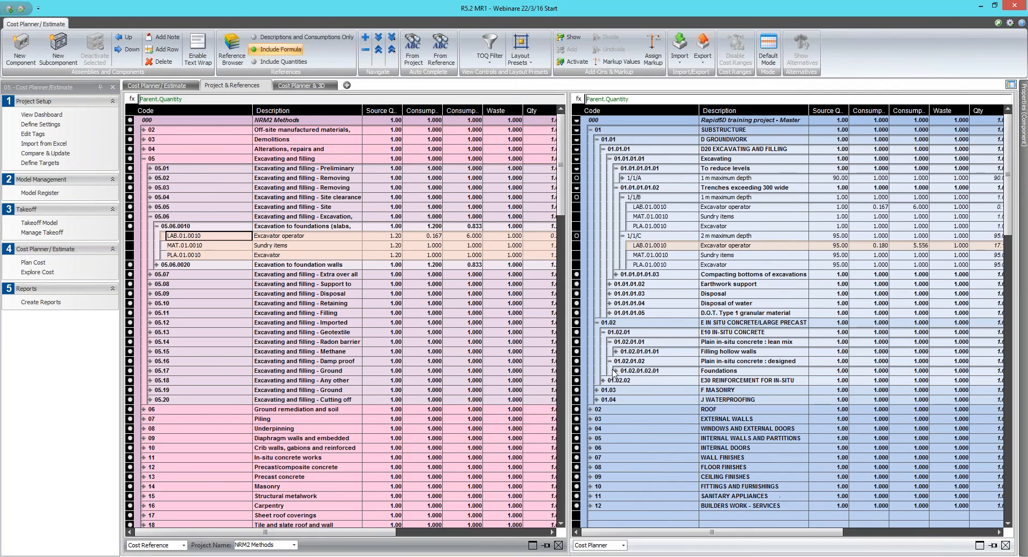
{"action": "left_click", "coordinate": [617, 371]}
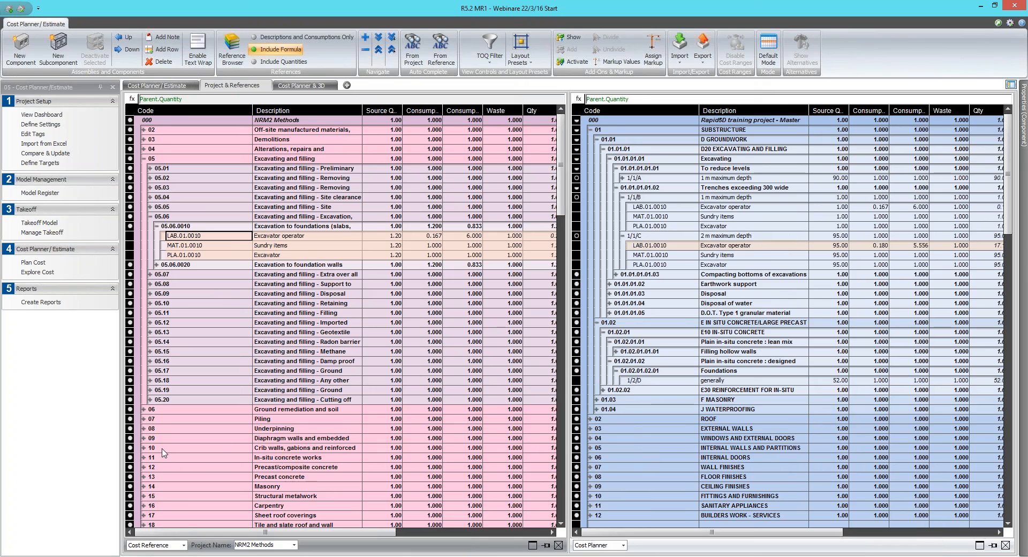
Expand reference section 11 In-situ concrete works down to the resources of mass concrete foundations item 11.01.0010, widening the reference Description column.
{"action": "left_click", "coordinate": [144, 458]}
{"action": "scroll", "coordinate": [264, 413], "scroll_direction": "down", "scroll_amount": 4}
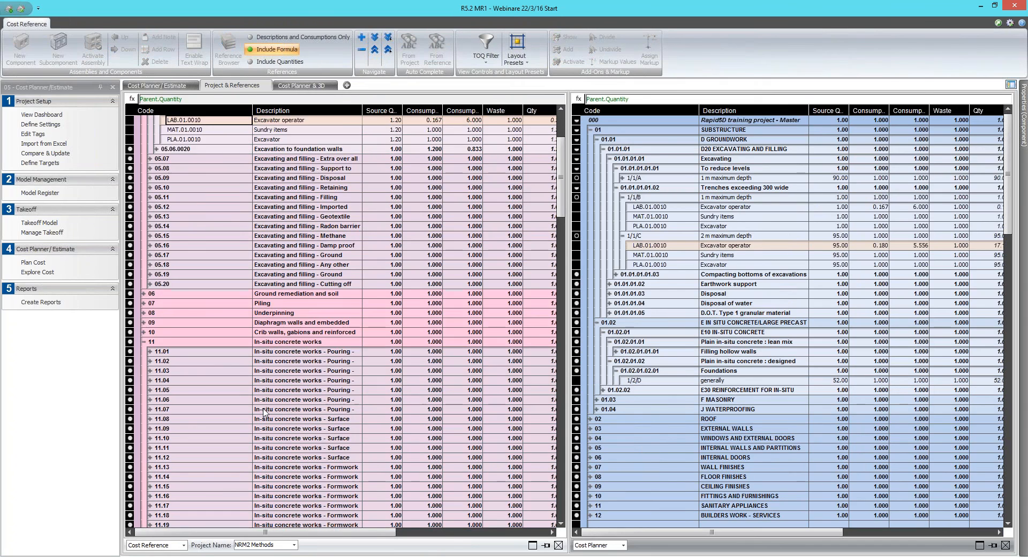
{"action": "scroll", "coordinate": [265, 412], "scroll_direction": "down", "scroll_amount": 2}
{"action": "left_click_drag", "start_coordinate": [362, 110], "coordinate": [420, 110]}
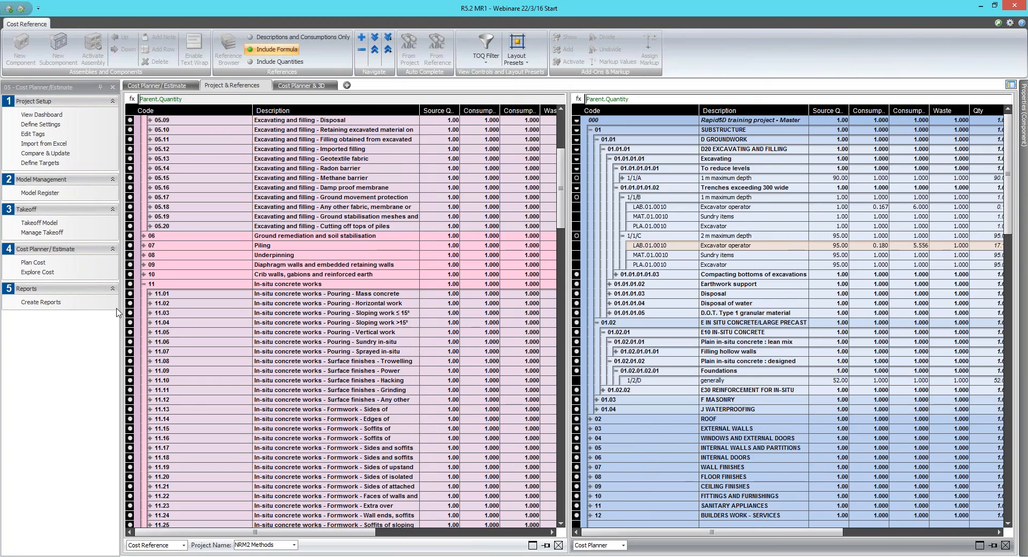
{"action": "left_click", "coordinate": [150, 294]}
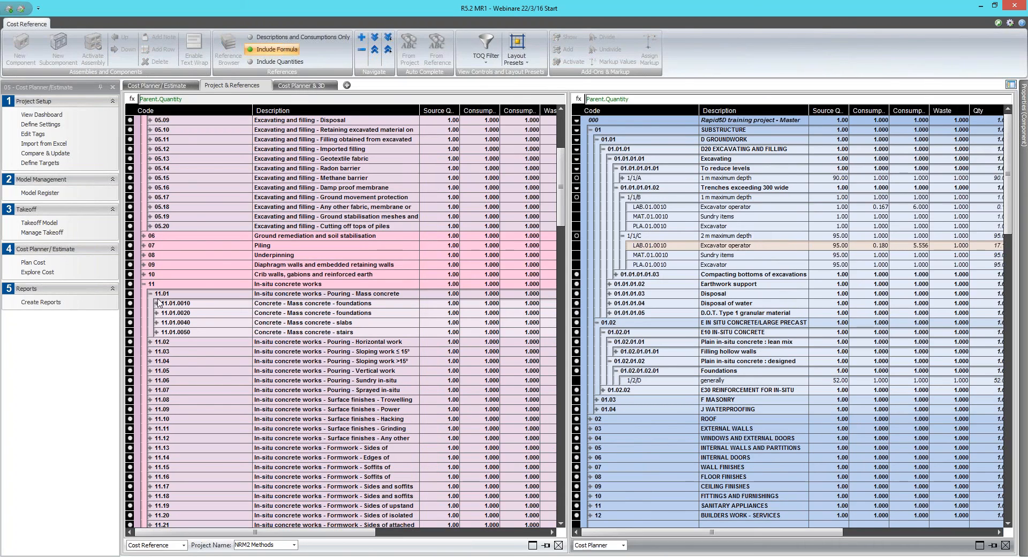
{"action": "left_click", "coordinate": [157, 303]}
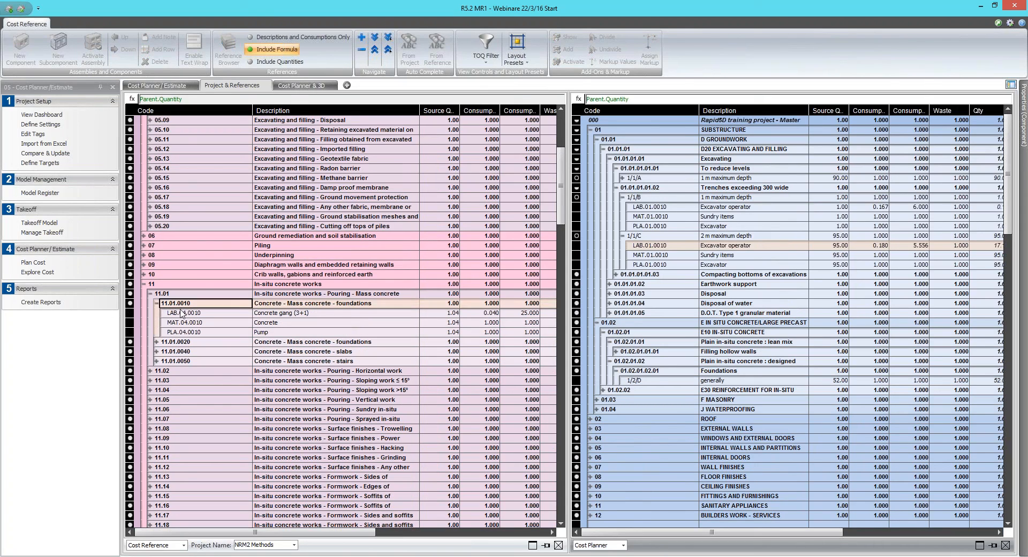
Copy the concrete gang (3+1), concrete and pump resources from 11.01.0010 into foundations item 1/2/D and expand the item.
{"action": "left_click", "coordinate": [184, 313]}
{"action": "left_click", "coordinate": [187, 334], "text": "shift"}
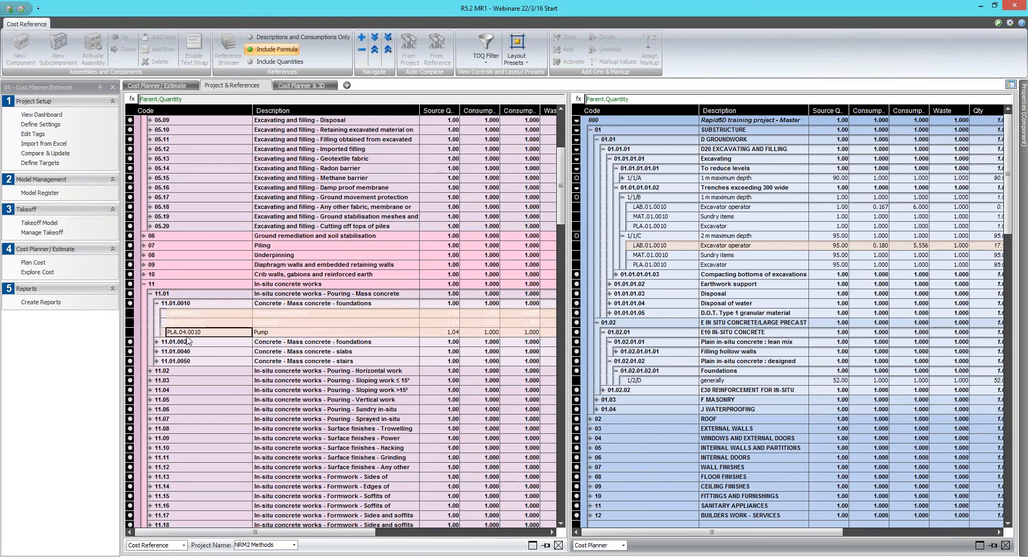
{"action": "left_click_drag", "start_coordinate": [184, 313], "coordinate": [658, 381]}
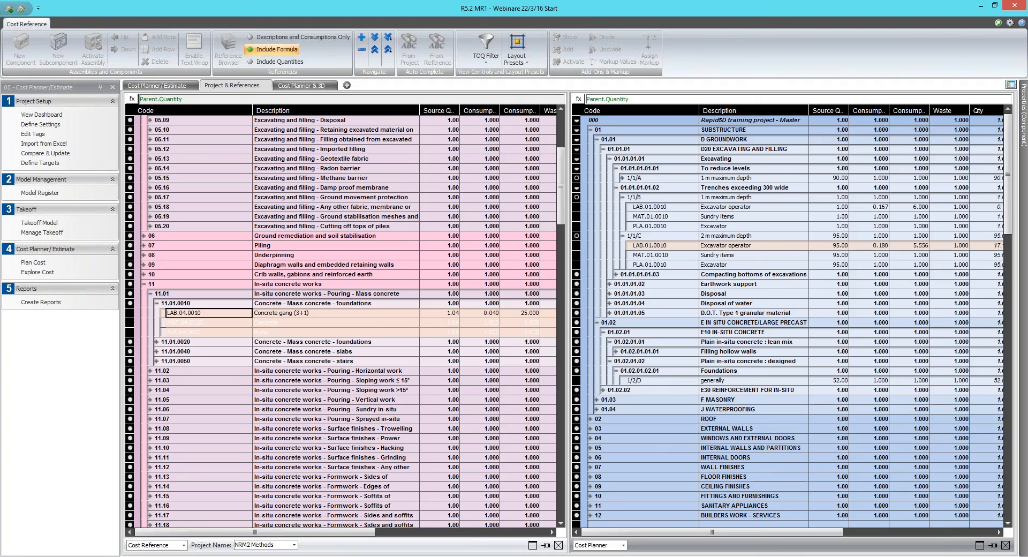
{"action": "left_click", "coordinate": [623, 380]}
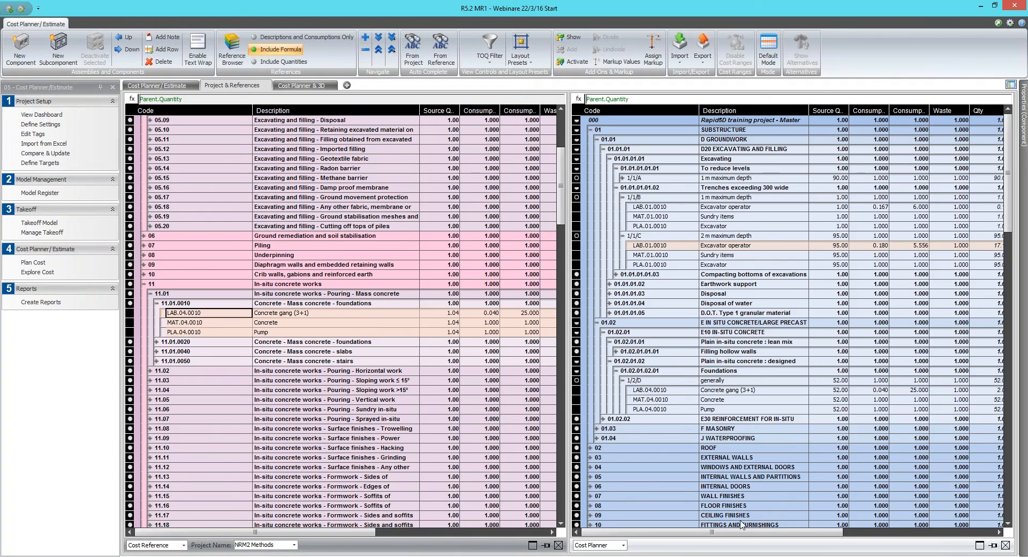
Deactivate the entire sub-tree of the cost plan's root row 000 and reactivate it to roll up the resource costs.
{"action": "left_click_drag", "start_coordinate": [745, 532], "coordinate": [754, 532]}
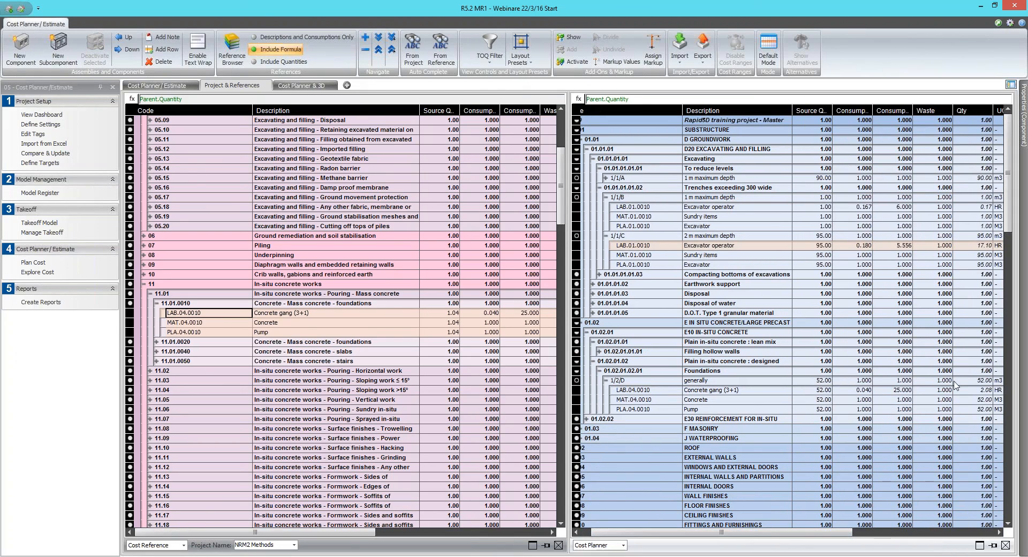
{"action": "scroll", "coordinate": [851, 533], "scroll_direction": "down", "scroll_amount": 1}
{"action": "left_click_drag", "start_coordinate": [852, 533], "coordinate": [956, 530]}
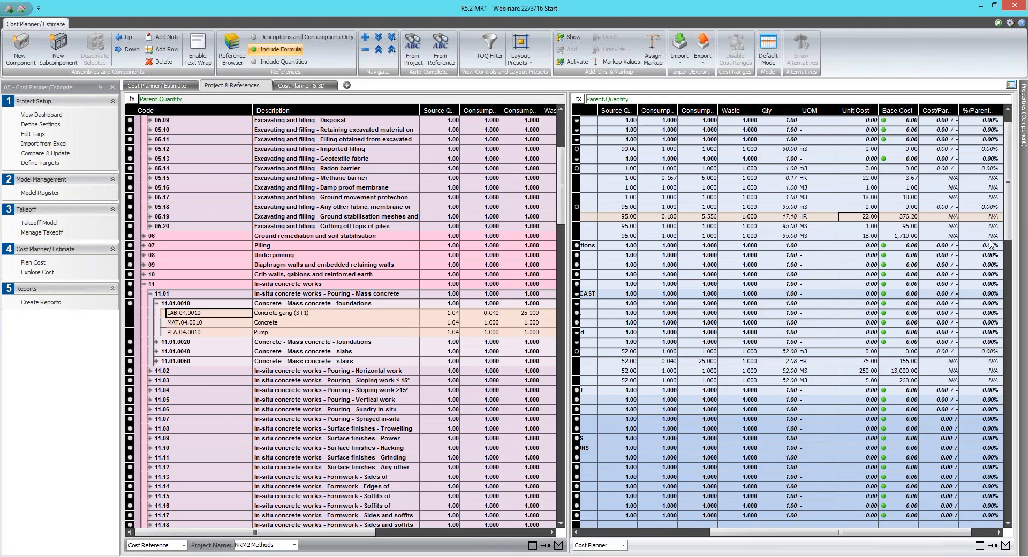
{"action": "left_click_drag", "start_coordinate": [1007, 215], "coordinate": [1006, 207]}
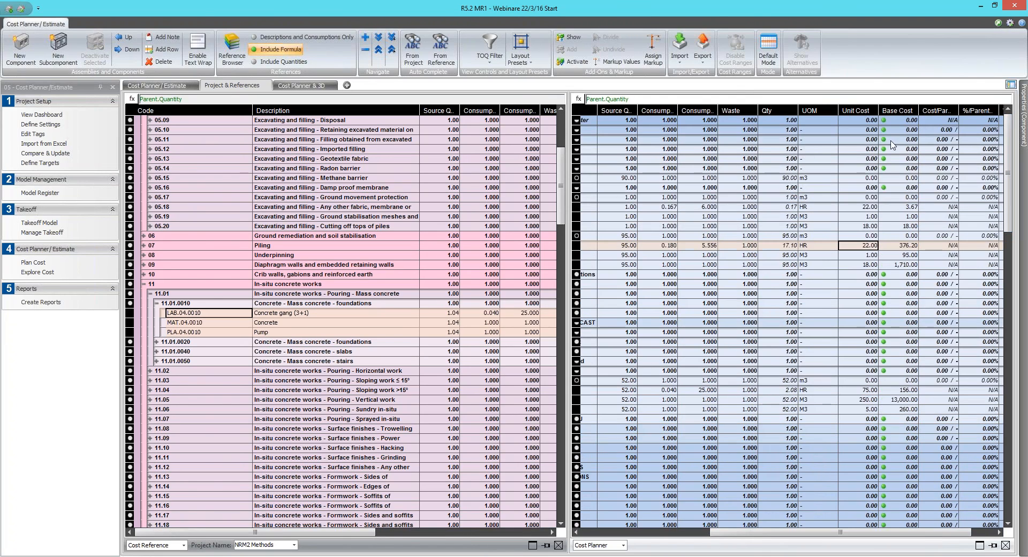
{"action": "right_click", "coordinate": [871, 121]}
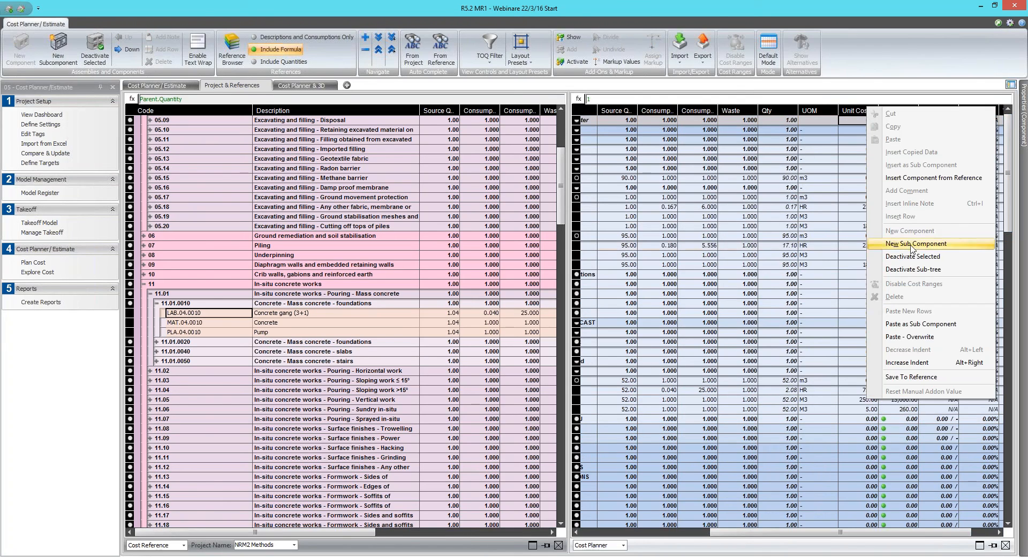
{"action": "left_click", "coordinate": [913, 269]}
{"action": "right_click", "coordinate": [866, 123]}
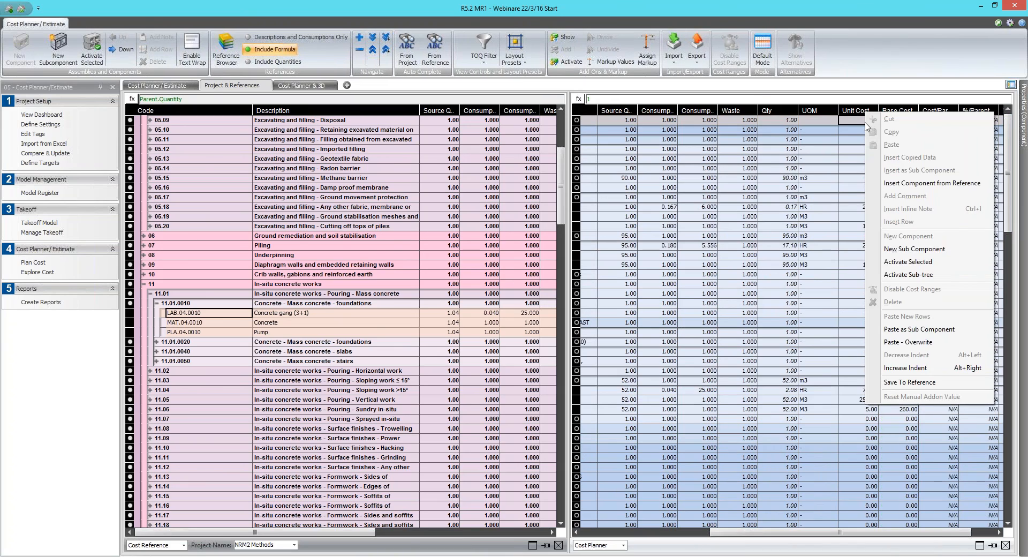
{"action": "left_click", "coordinate": [924, 276]}
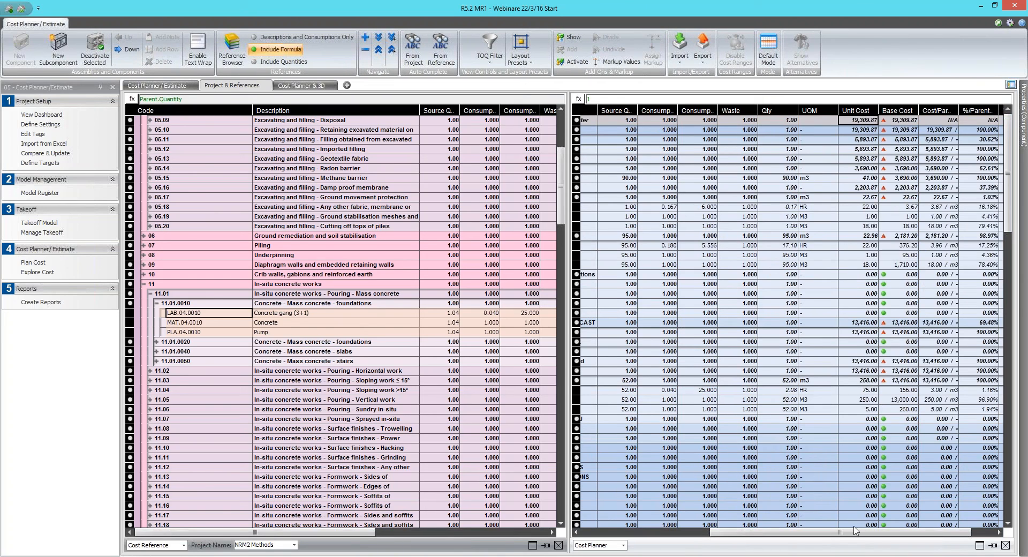
{"action": "left_click_drag", "start_coordinate": [855, 531], "coordinate": [852, 532]}
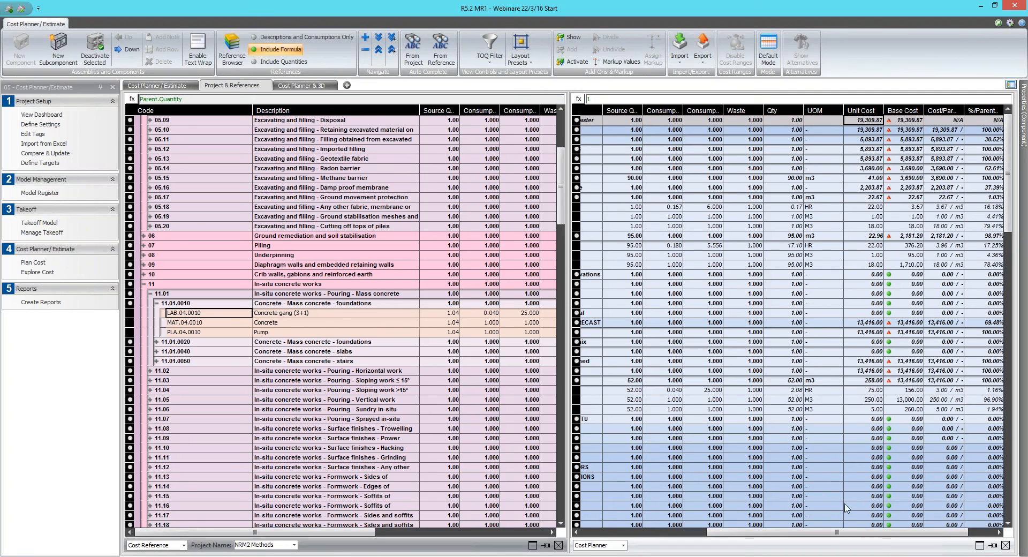
{"action": "left_click_drag", "start_coordinate": [842, 532], "coordinate": [717, 545]}
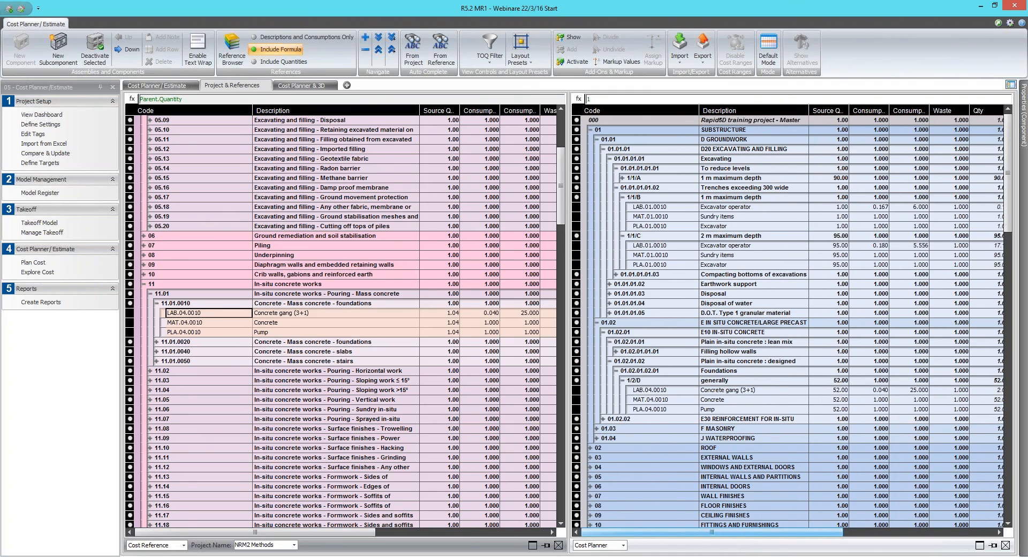